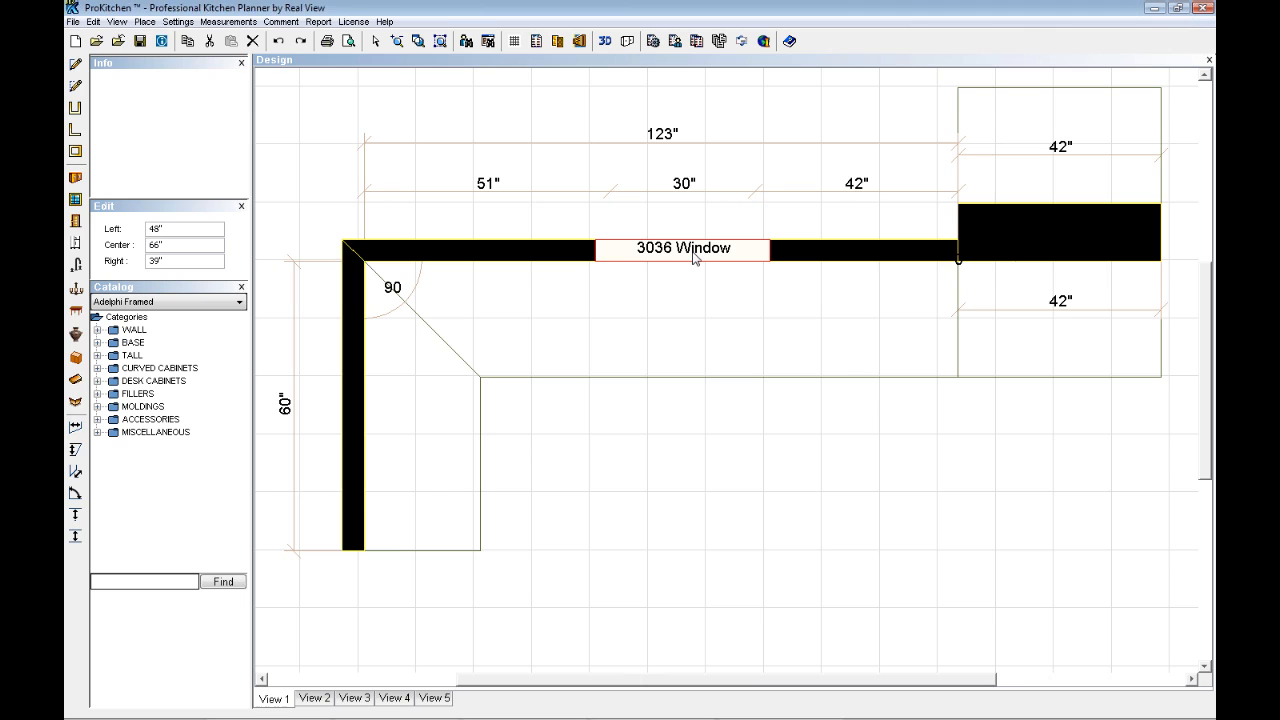
- Try positioning the window 24" from the left end of its wall, and 12" from the right end
{"action": "double_click", "coordinate": [173, 229]}
{"action": "type", "text": "24"}
{"action": "key", "text": "Return"}
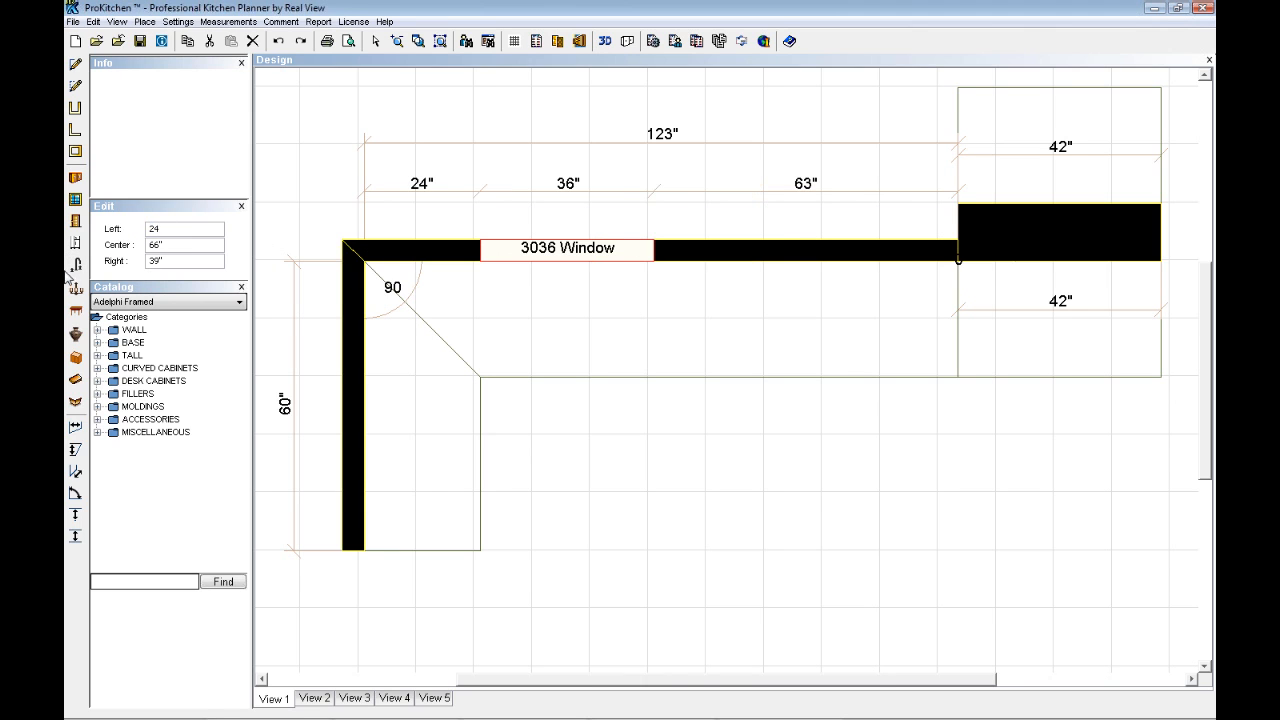
{"action": "double_click", "coordinate": [168, 262]}
{"action": "key", "text": "Return"}
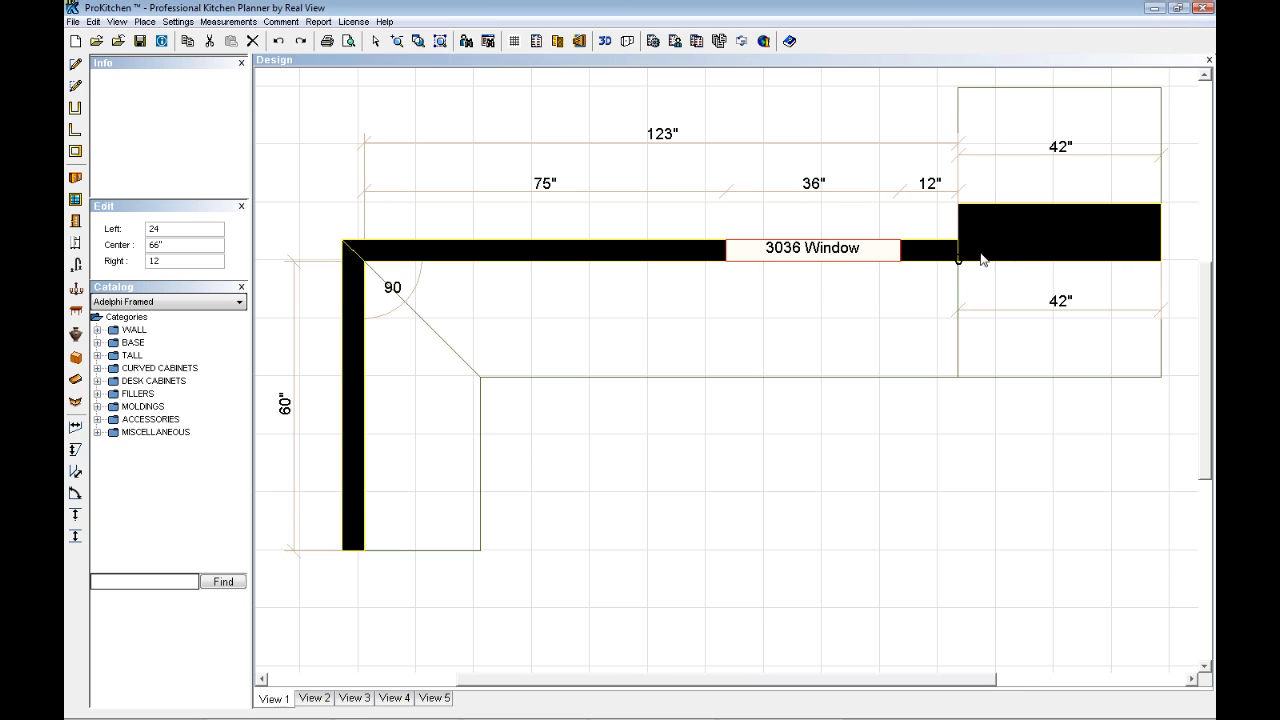
- Set the window's distance from the left end of its wall to 48"
{"action": "double_click", "coordinate": [172, 229]}
{"action": "type", "text": "48"}
{"action": "key", "text": "Return"}
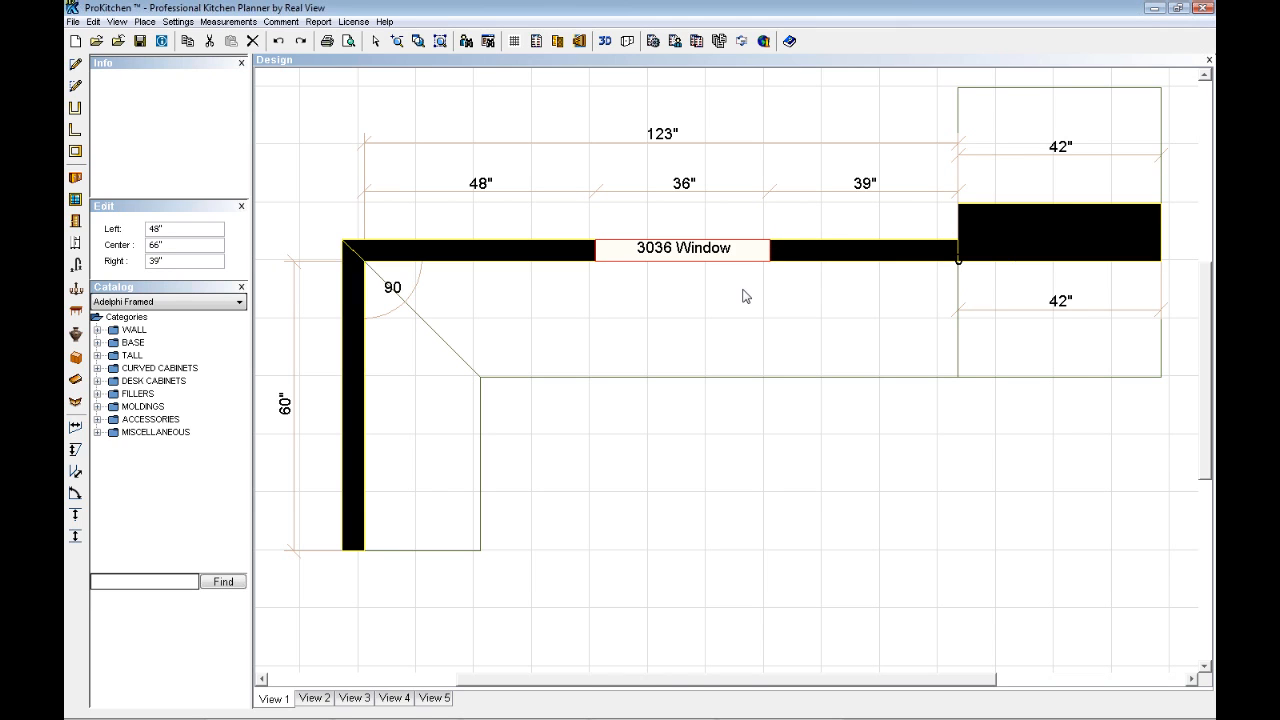
- Create elevation views of the 60" side wall and of the wall with the window
{"action": "left_click", "coordinate": [350, 392]}
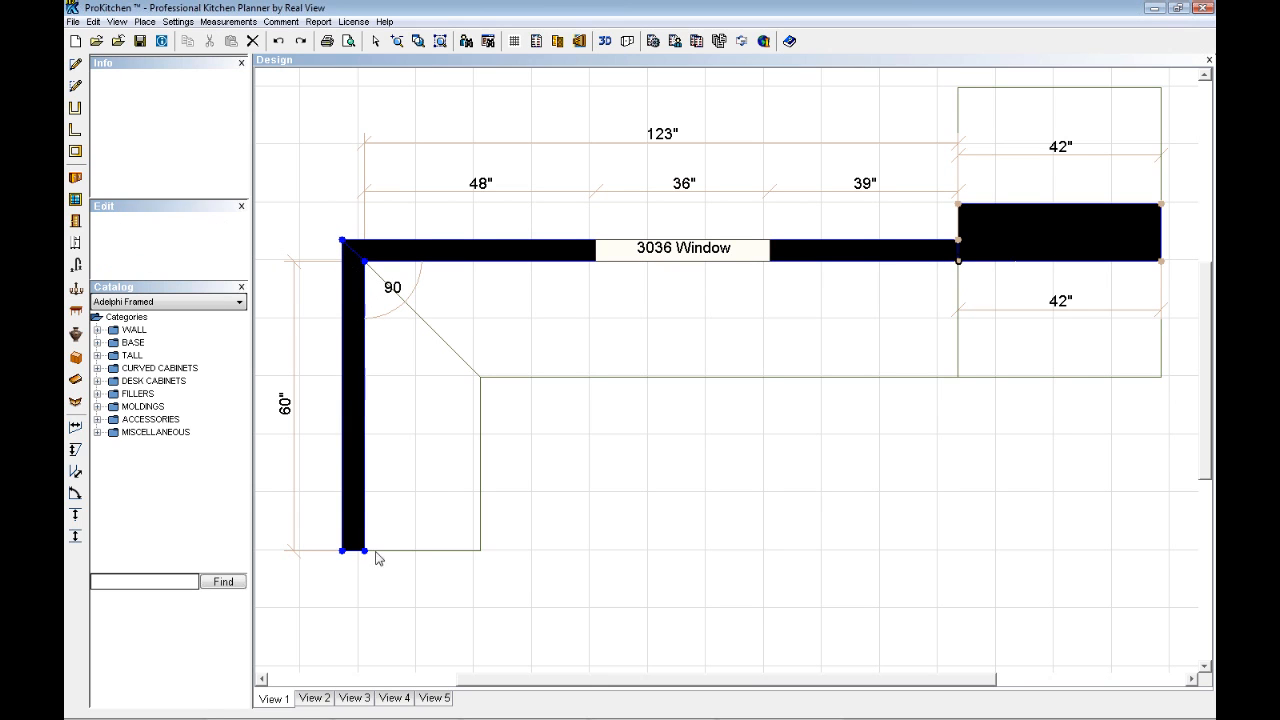
{"action": "left_click", "coordinate": [579, 41]}
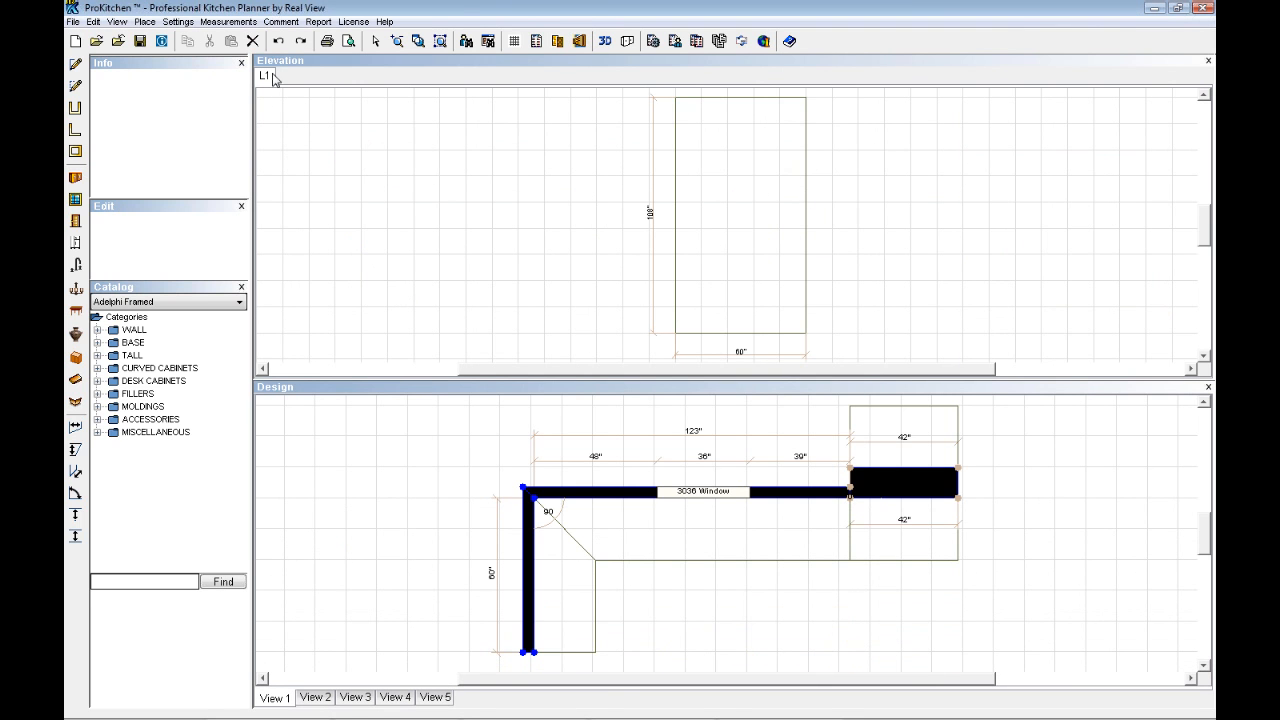
{"action": "left_click", "coordinate": [608, 497]}
{"action": "left_click", "coordinate": [579, 41]}
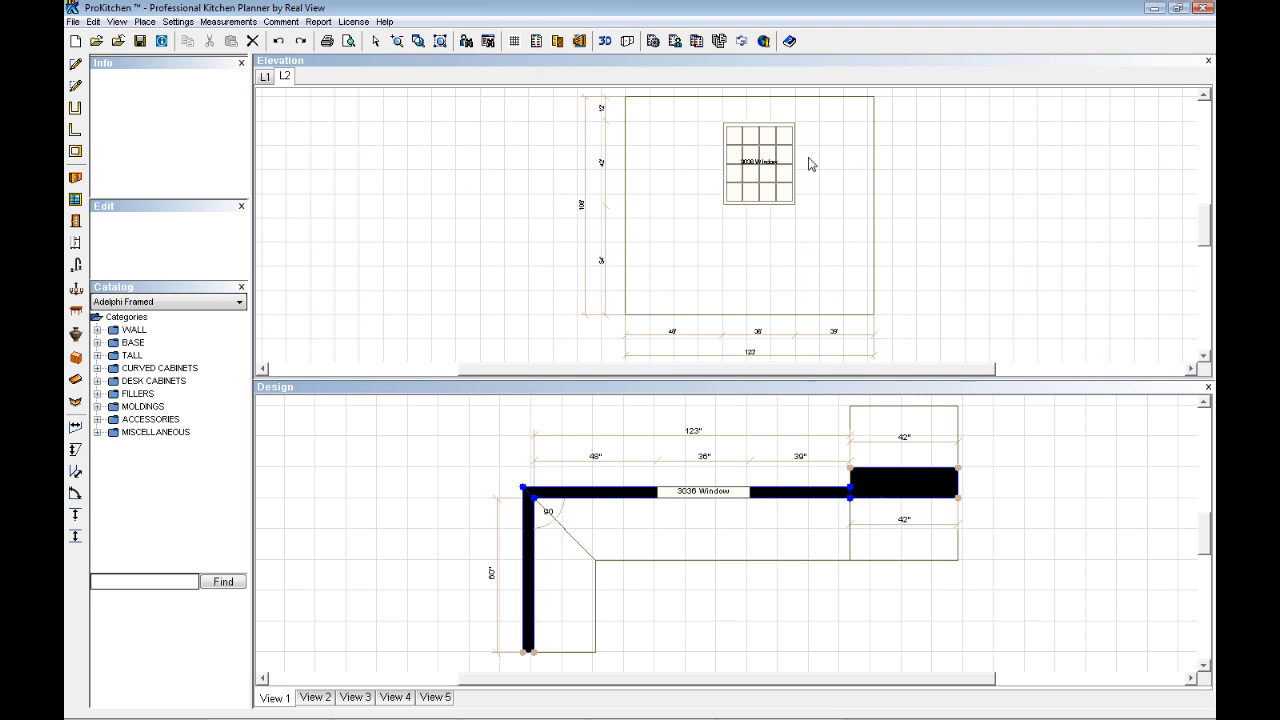
- Rename the window wall's elevation view L2 as "Sink Wall"
{"action": "left_click", "coordinate": [267, 80]}
{"action": "left_click", "coordinate": [288, 80]}
{"action": "right_click", "coordinate": [287, 85]}
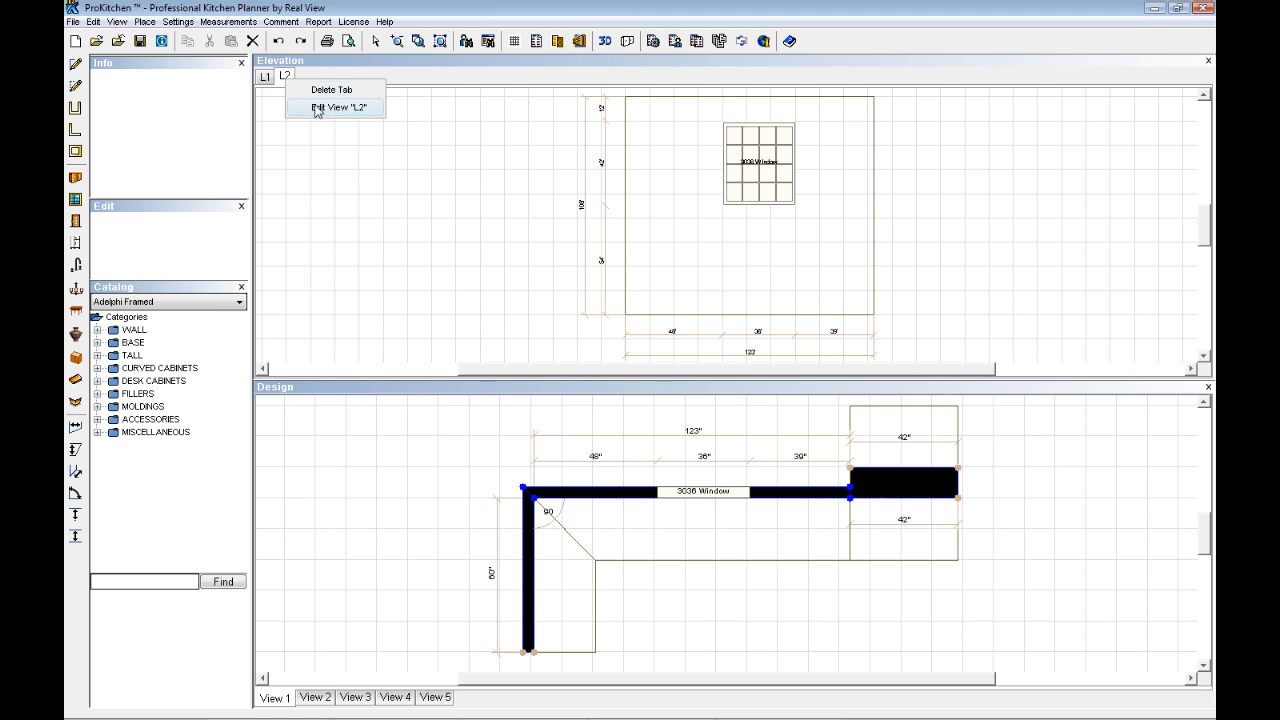
{"action": "left_click", "coordinate": [328, 112]}
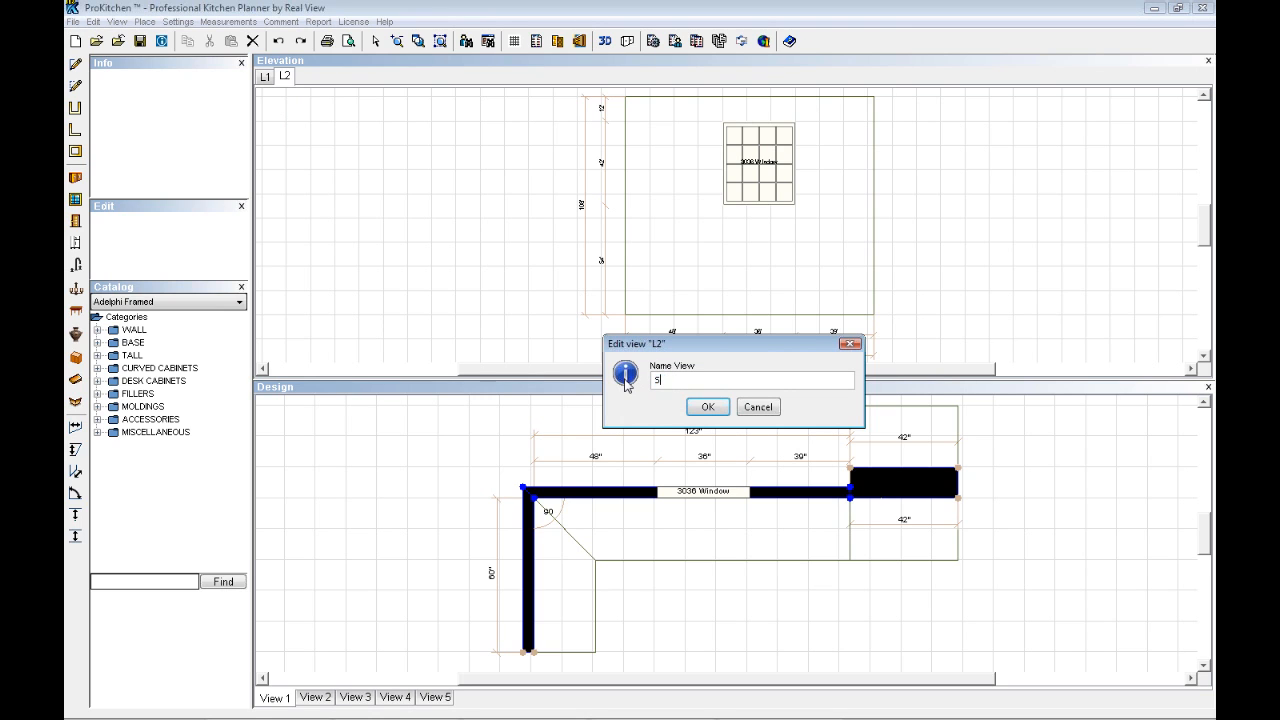
{"action": "type", "text": "Sink Wall"}
{"action": "left_click", "coordinate": [707, 406]}
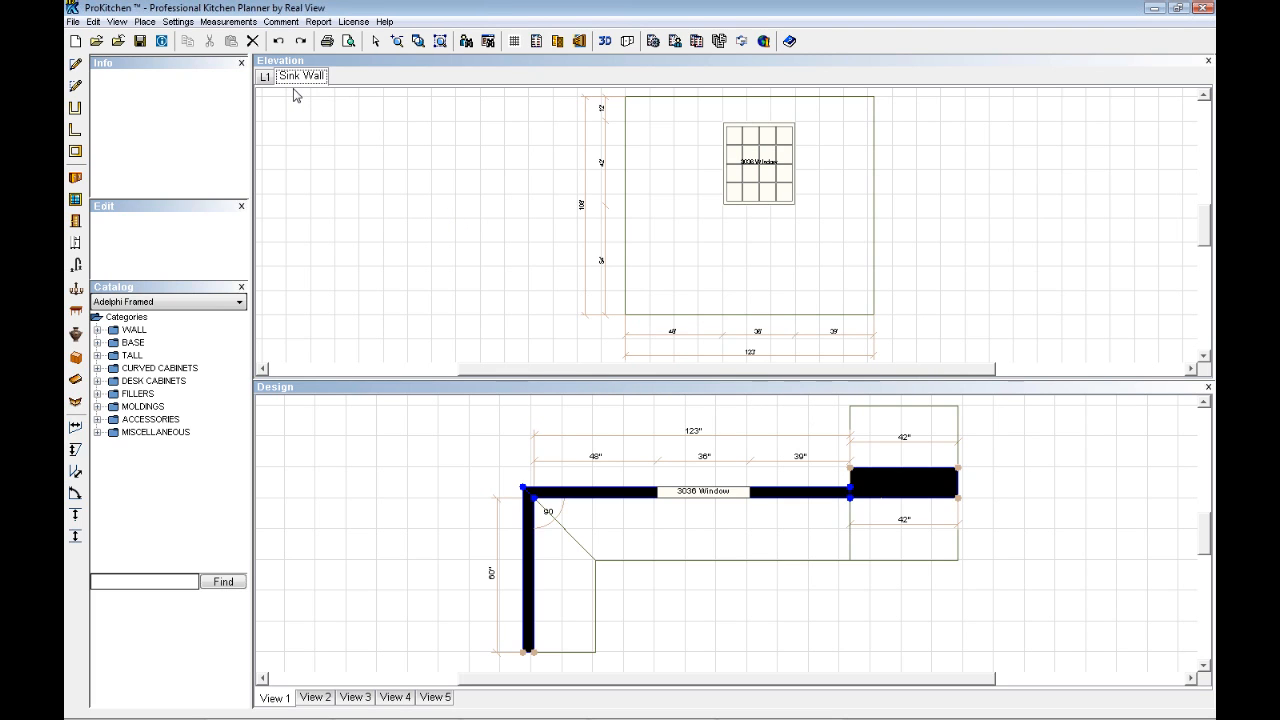
- Set the window's bottom height to 42" in the Sink Wall elevation
{"action": "left_click", "coordinate": [716, 497]}
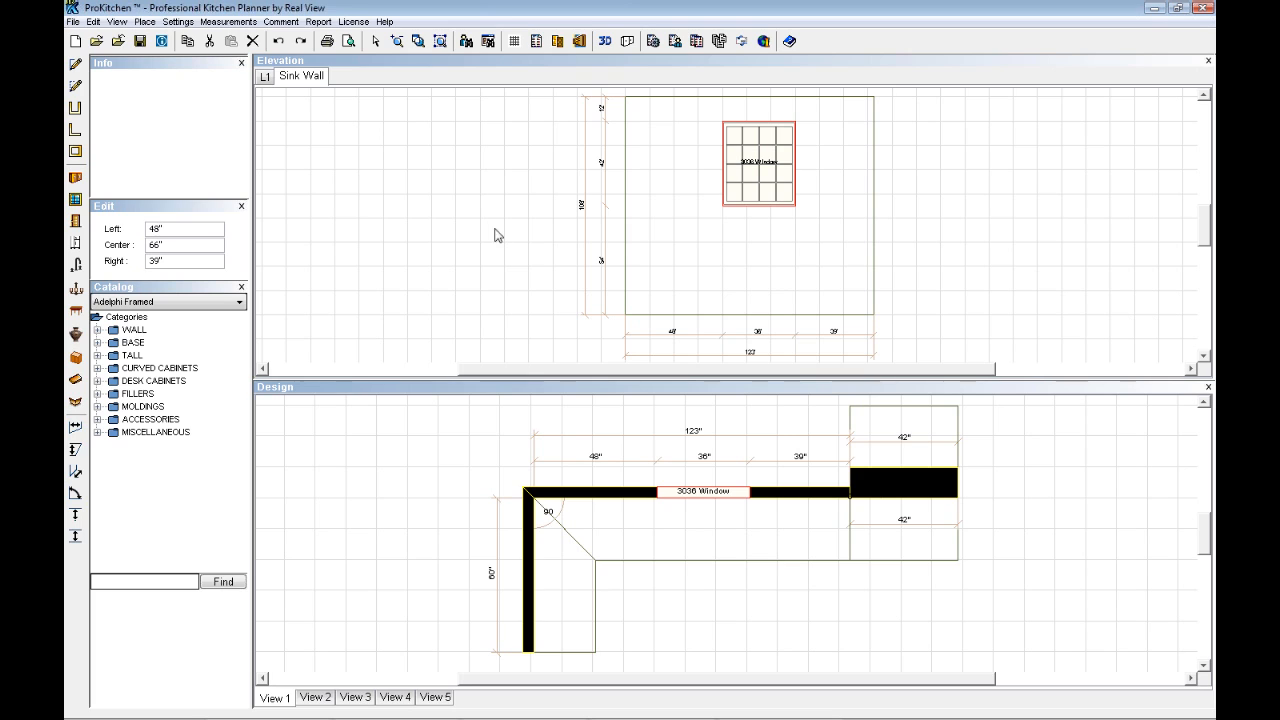
{"action": "left_click", "coordinate": [748, 184]}
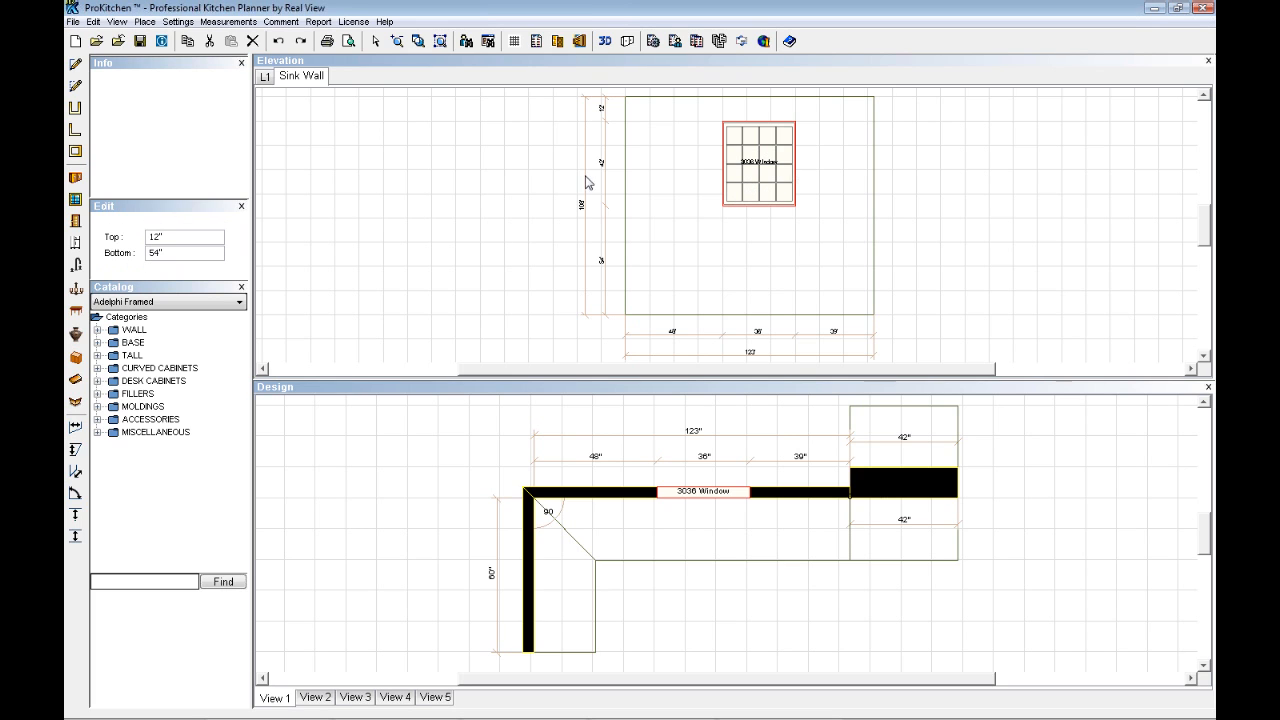
{"action": "left_click_drag", "start_coordinate": [167, 253], "coordinate": [138, 258]}
{"action": "type", "text": "42"}
{"action": "key", "text": "Return"}
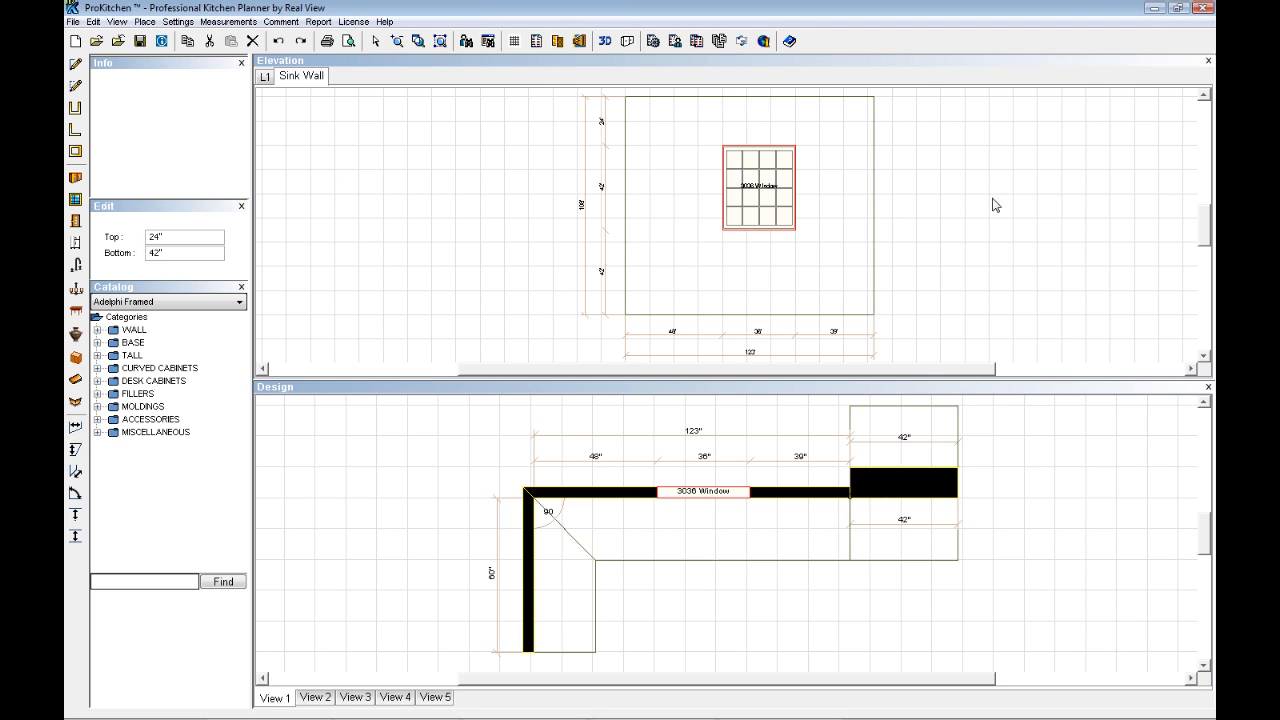
- Close the elevation views, reopening them once before returning to the full floor plan
{"action": "left_click", "coordinate": [1208, 62]}
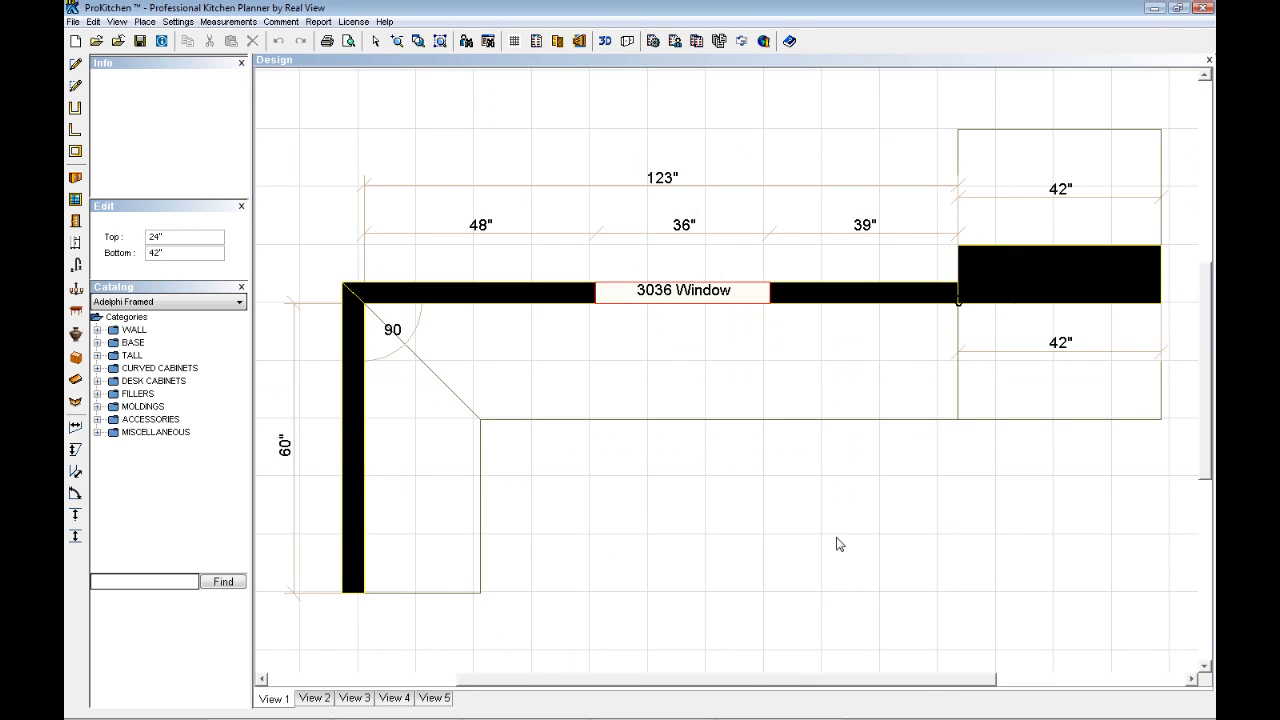
{"action": "left_click", "coordinate": [578, 42]}
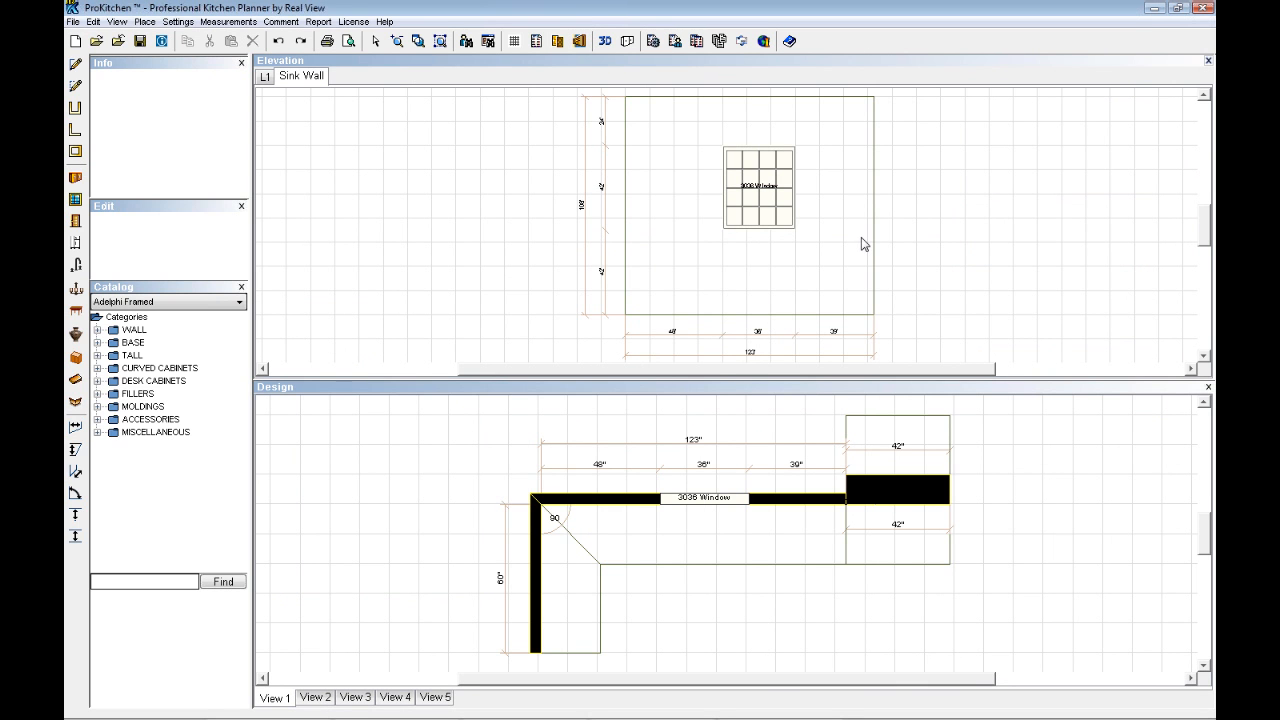
{"action": "left_click", "coordinate": [1207, 62]}
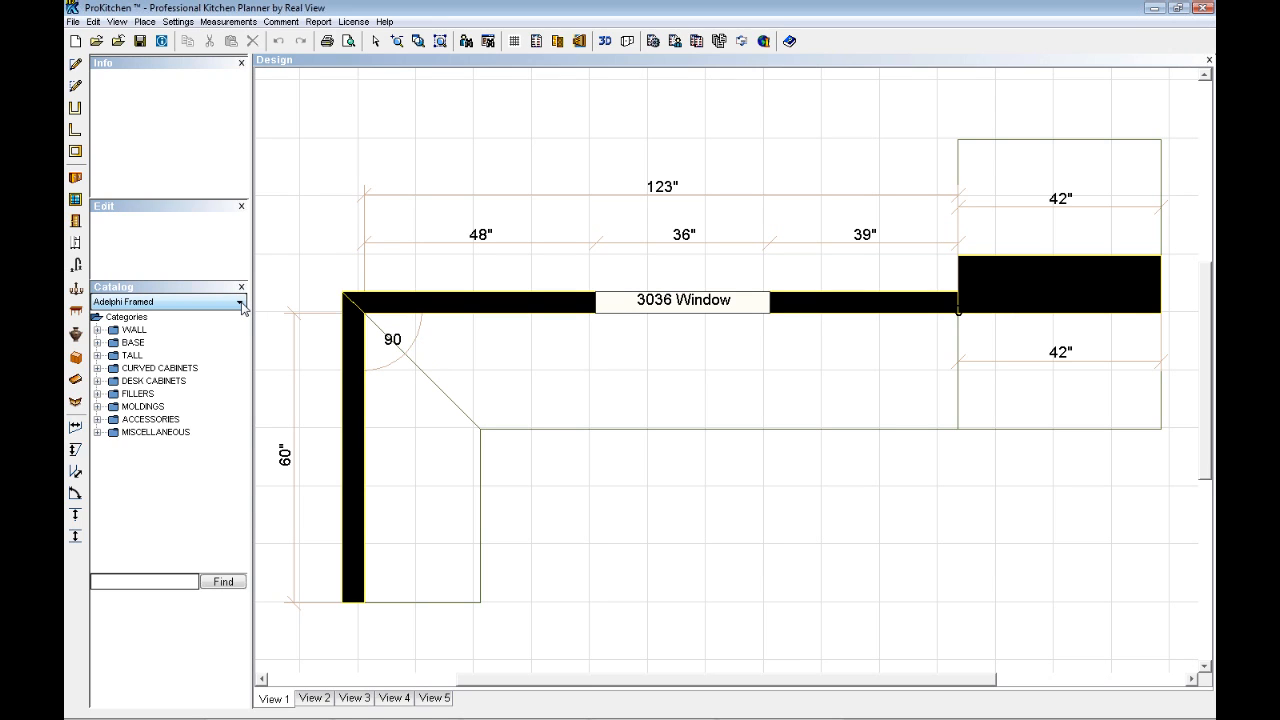
- Enlarge the catalog's item list area and switch the cabinet catalog to Showplace Cabinetry
{"action": "left_click_drag", "start_coordinate": [166, 573], "coordinate": [166, 493]}
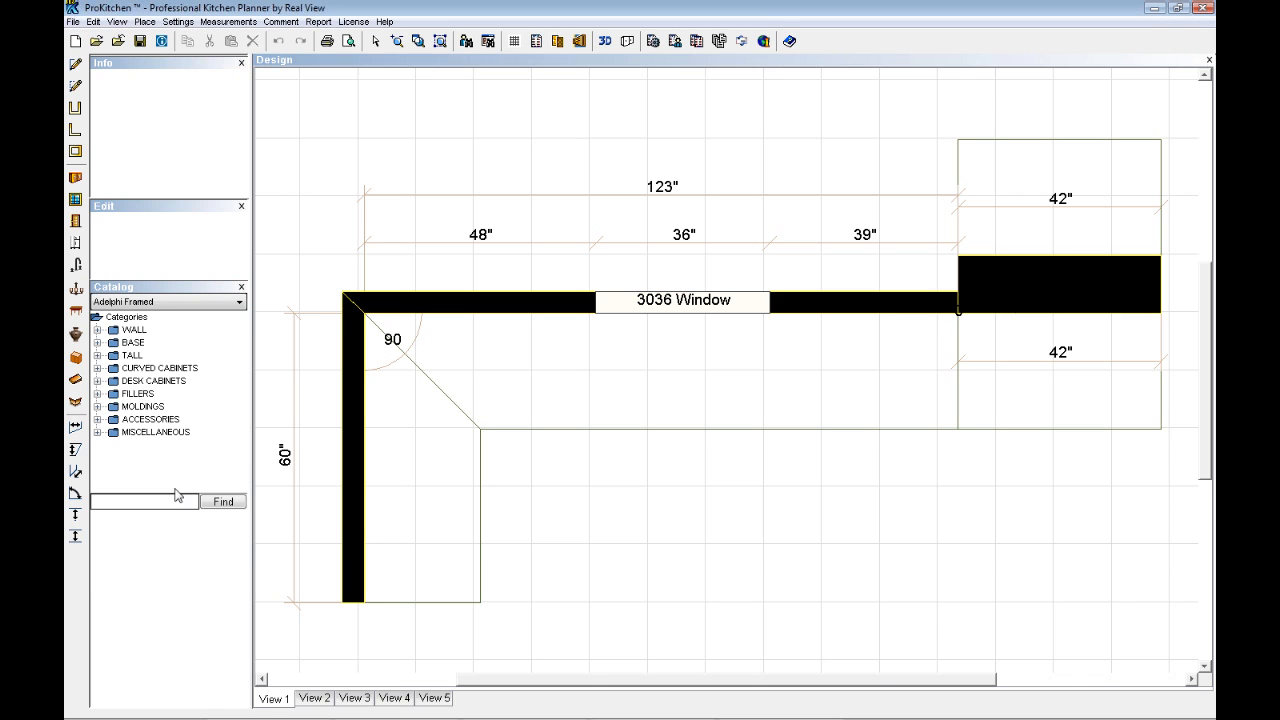
{"action": "left_click", "coordinate": [240, 303]}
{"action": "scroll", "coordinate": [150, 380], "scroll_direction": "down", "scroll_amount": 5}
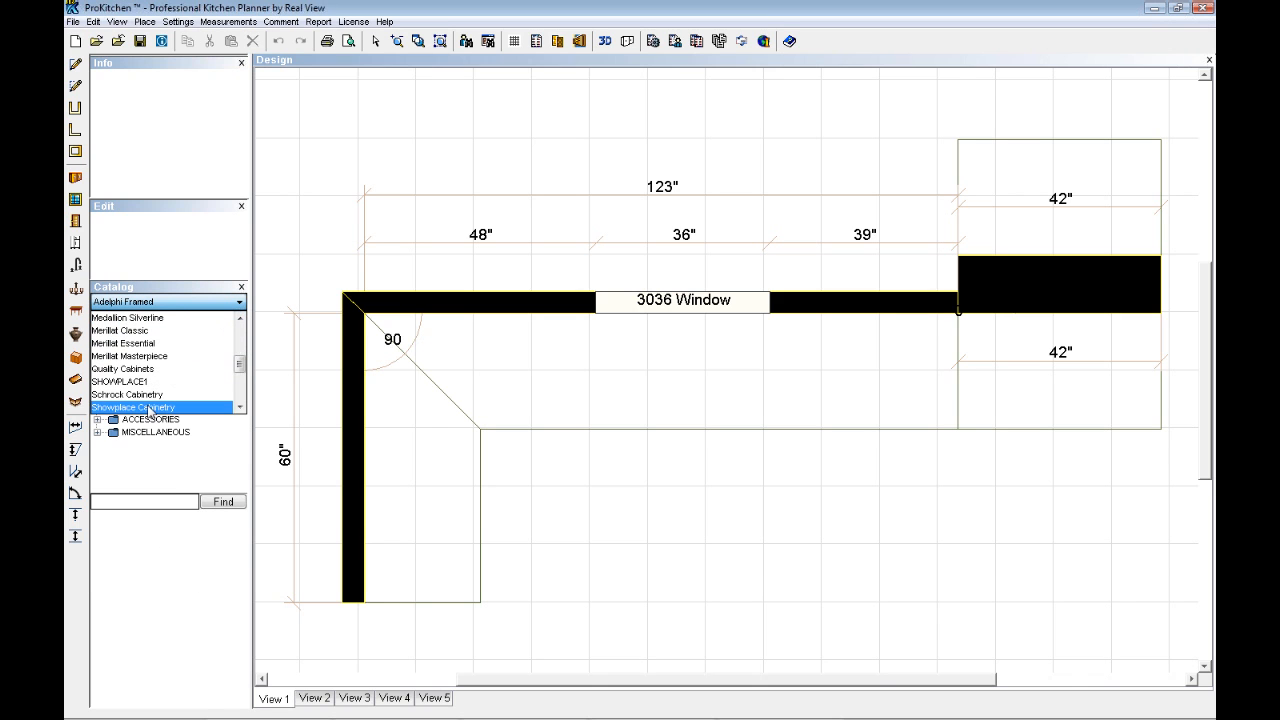
{"action": "left_click", "coordinate": [143, 408]}
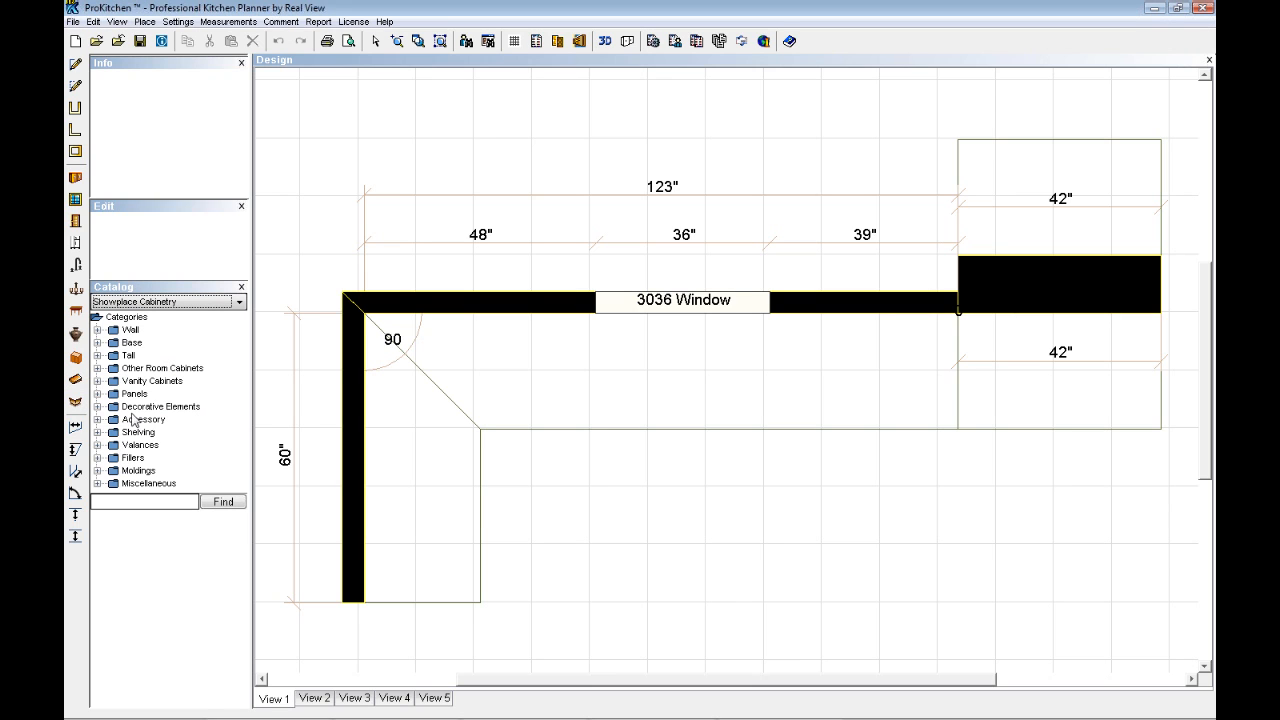
- Widen the catalog and list the Square Super Susan cabinets of the Base, Base Corner, Square Corner category
{"action": "double_click", "coordinate": [132, 344]}
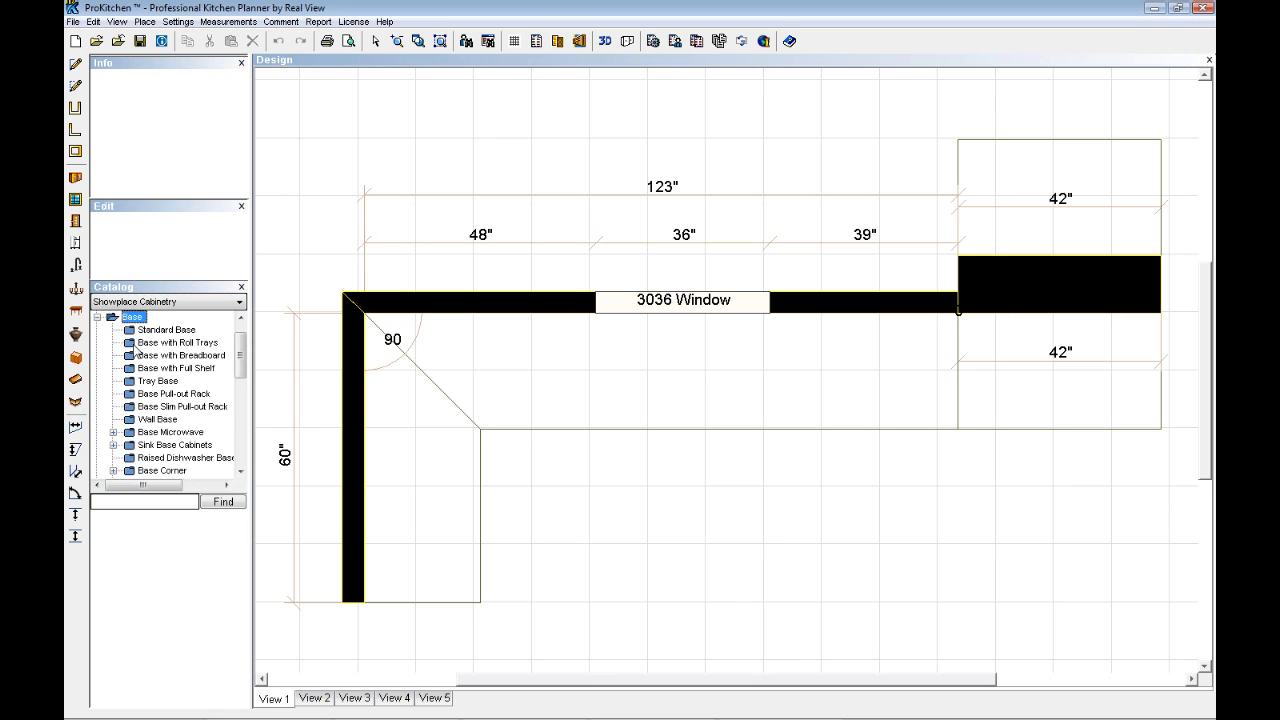
{"action": "left_click_drag", "start_coordinate": [256, 400], "coordinate": [298, 400]}
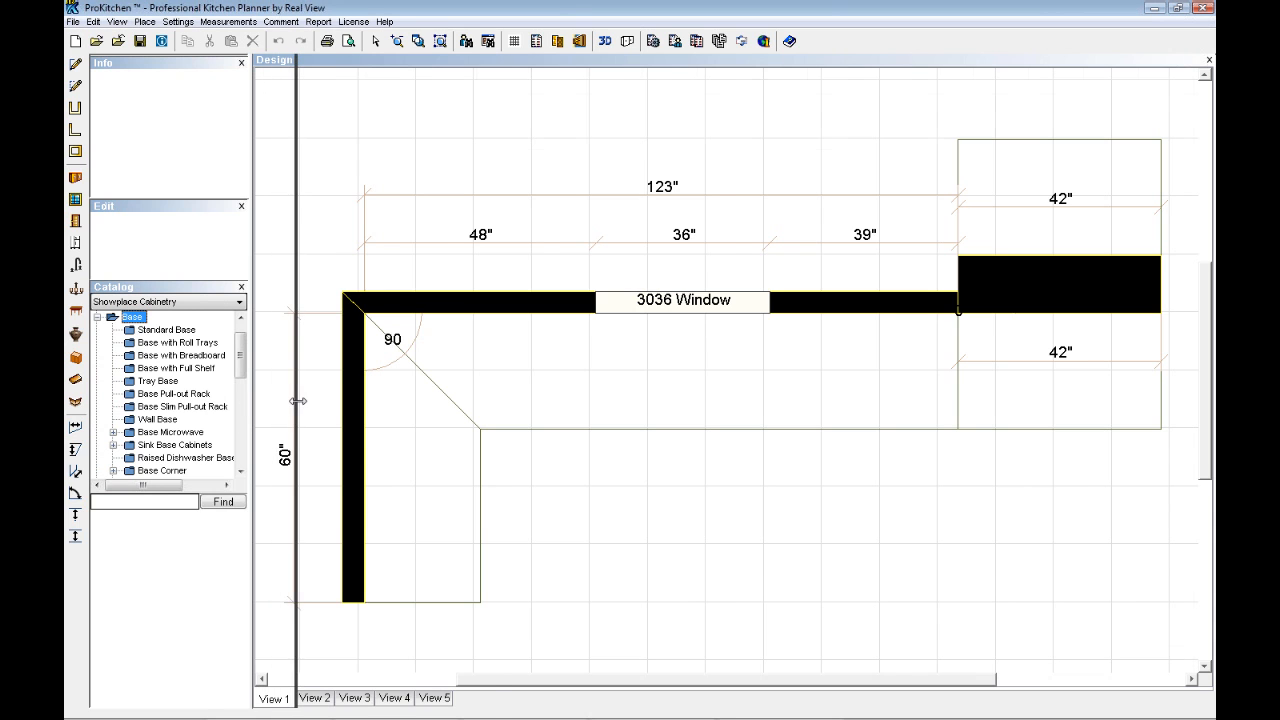
{"action": "scroll", "coordinate": [198, 412], "scroll_direction": "down", "scroll_amount": 1}
{"action": "double_click", "coordinate": [163, 434]}
{"action": "scroll", "coordinate": [178, 435], "scroll_direction": "down", "scroll_amount": 1}
{"action": "double_click", "coordinate": [183, 432]}
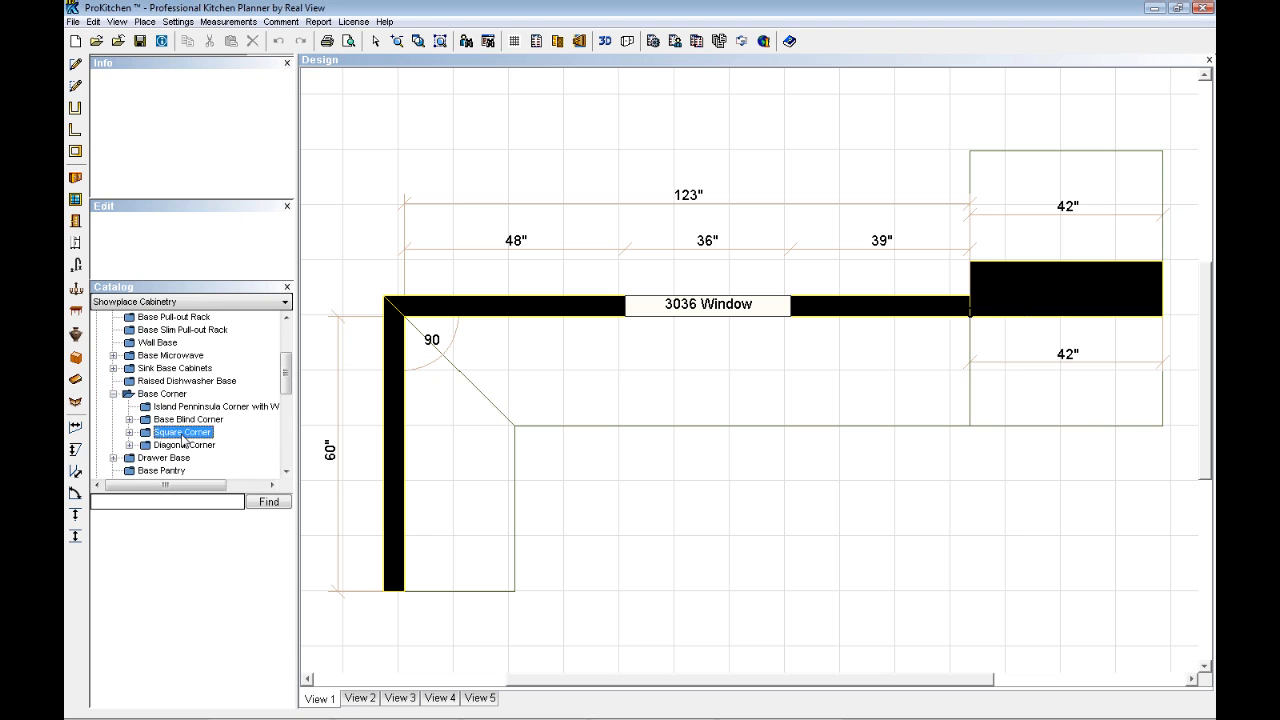
{"action": "scroll", "coordinate": [212, 432], "scroll_direction": "down", "scroll_amount": 2}
{"action": "left_click", "coordinate": [210, 394]}
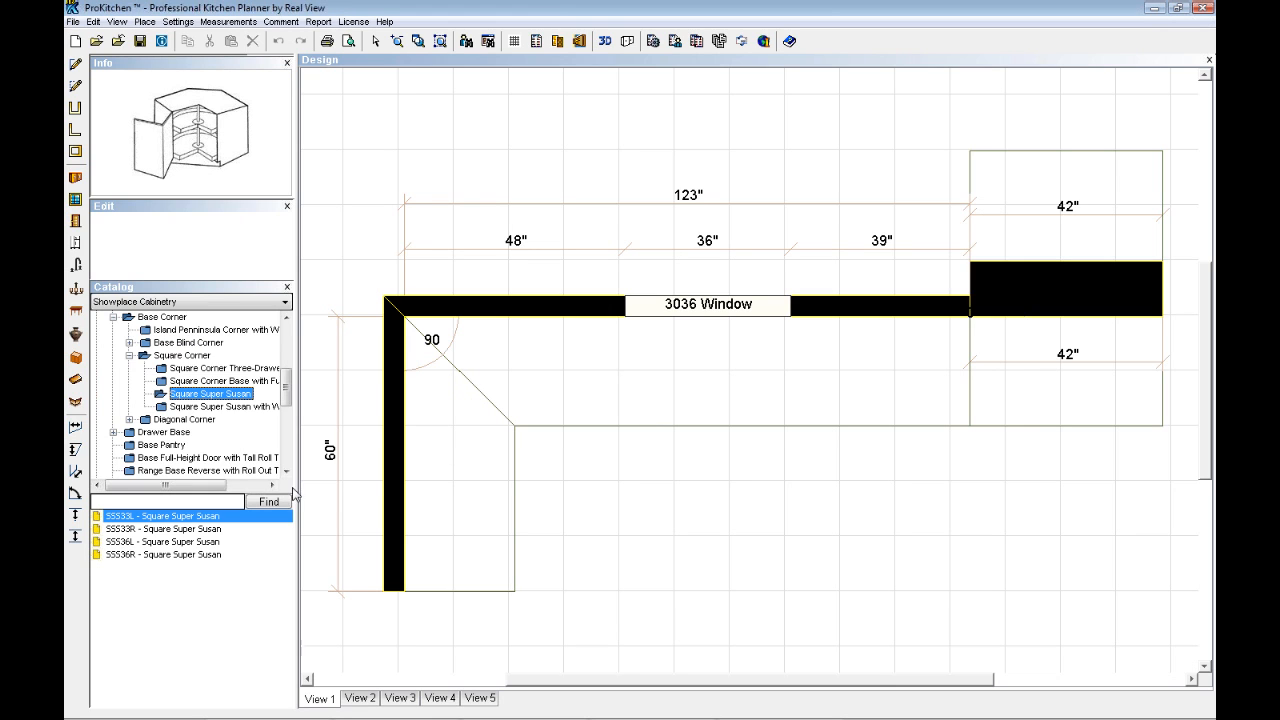
- Place the SSS36L Square Super Susan in the 90° wall corner and confirm starting the design with the Showplace Cabinetry catalog
{"action": "left_click", "coordinate": [150, 542]}
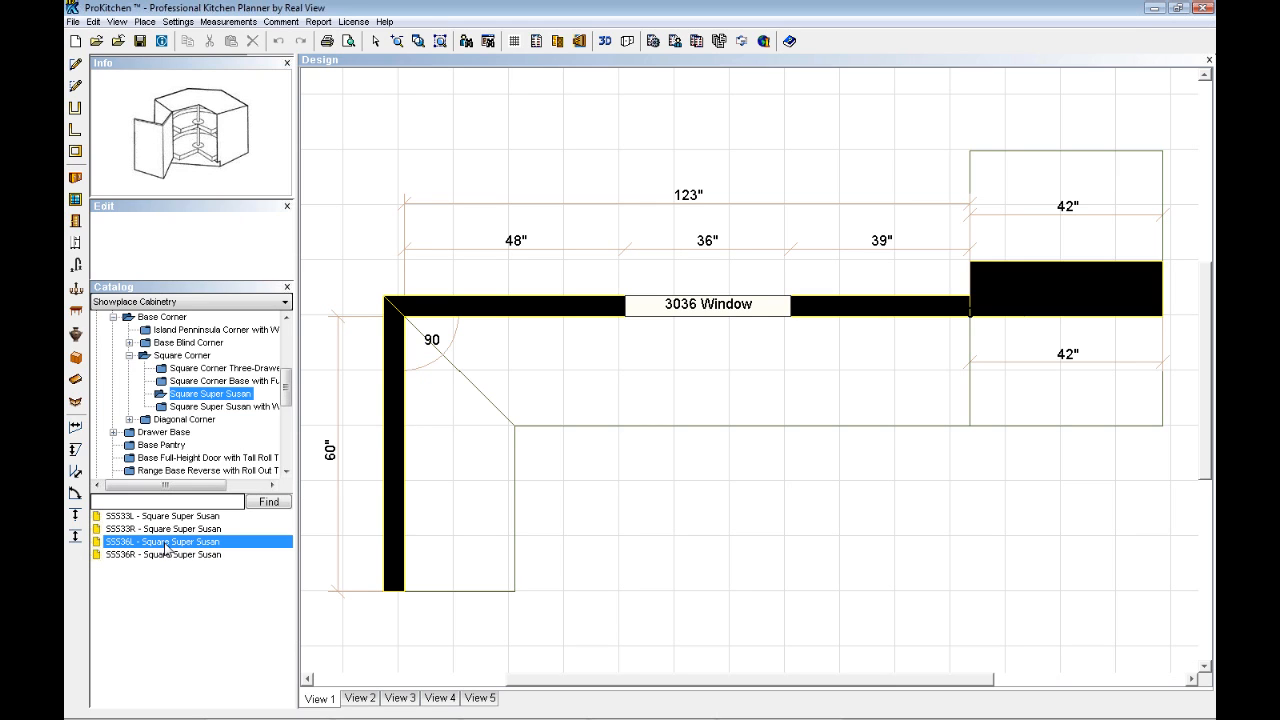
{"action": "left_click_drag", "start_coordinate": [167, 549], "coordinate": [470, 395]}
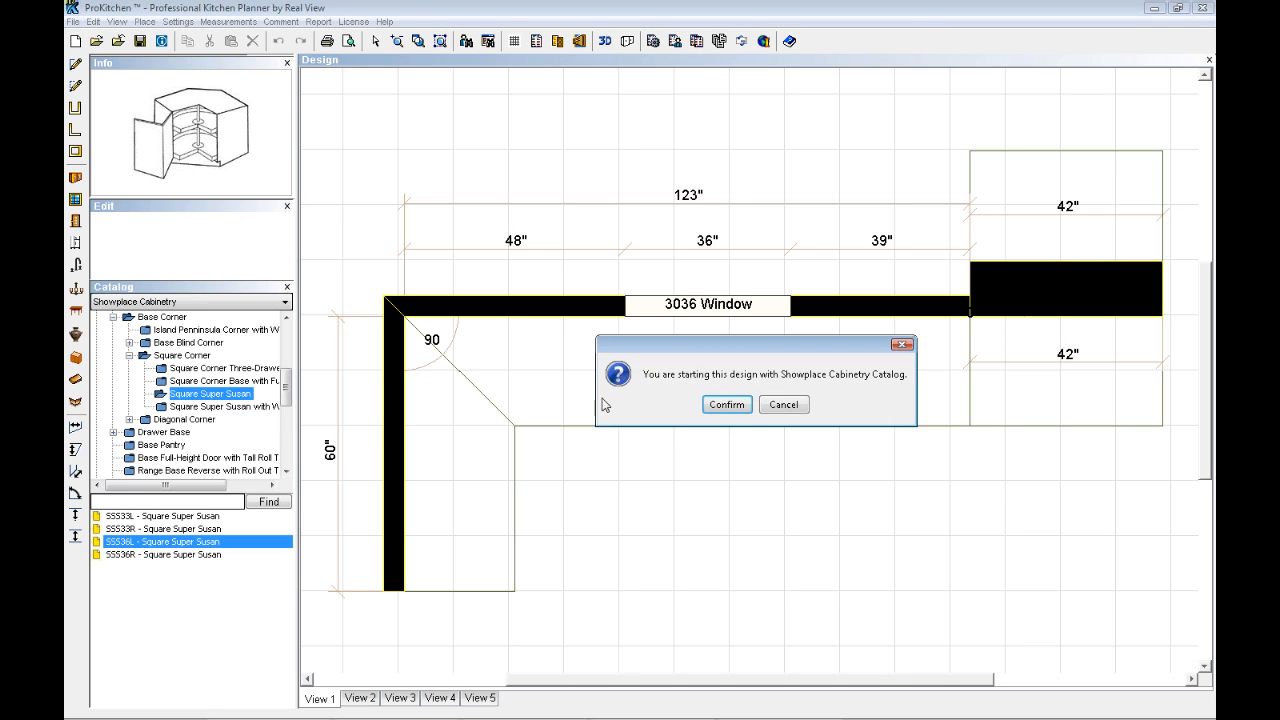
{"action": "left_click", "coordinate": [725, 407]}
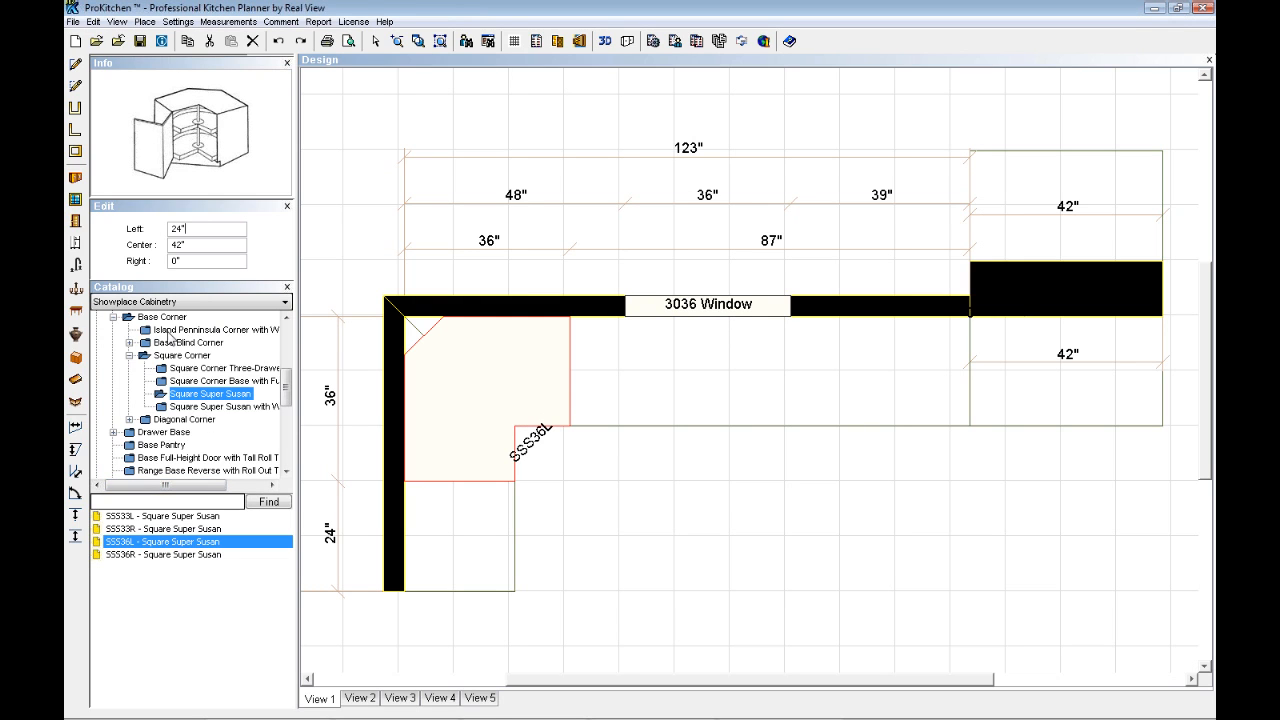
- Search the catalog for "susan" and for the item code "sss"
{"action": "left_click", "coordinate": [108, 503]}
{"action": "type", "text": "susan"}
{"action": "left_click", "coordinate": [265, 502]}
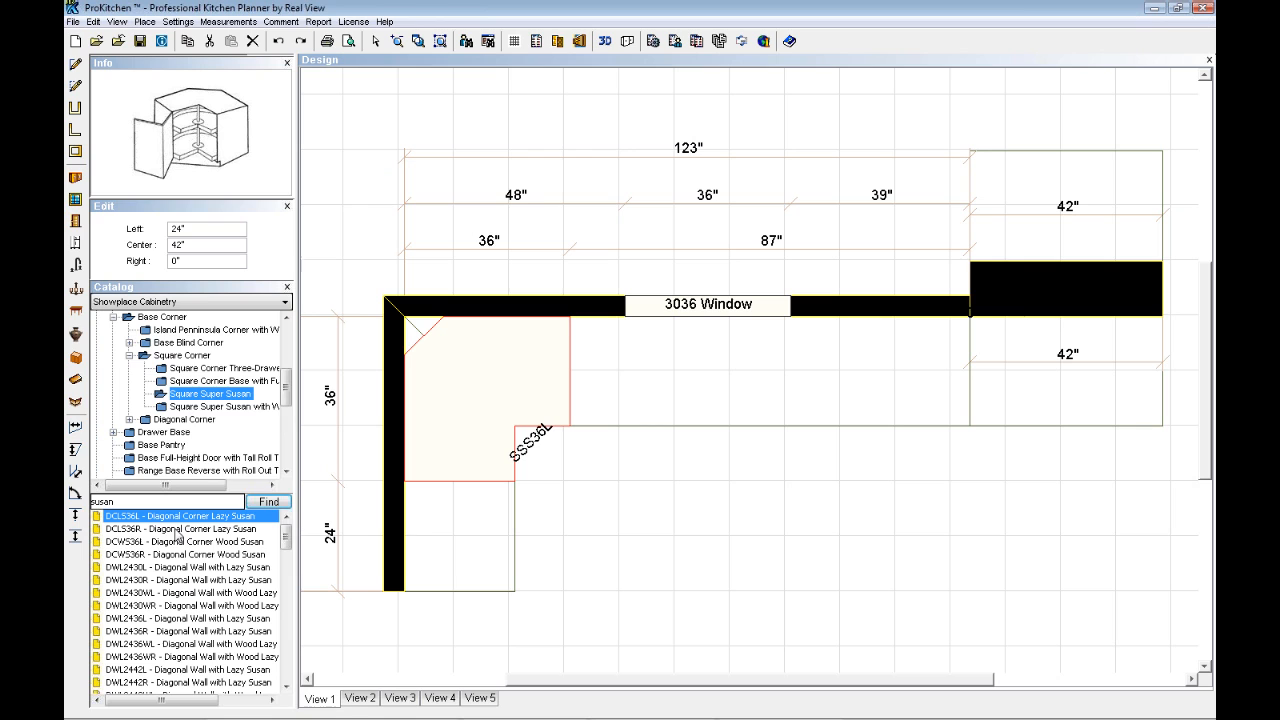
{"action": "double_click", "coordinate": [112, 501]}
{"action": "type", "text": "sss"}
{"action": "key", "text": "Return"}
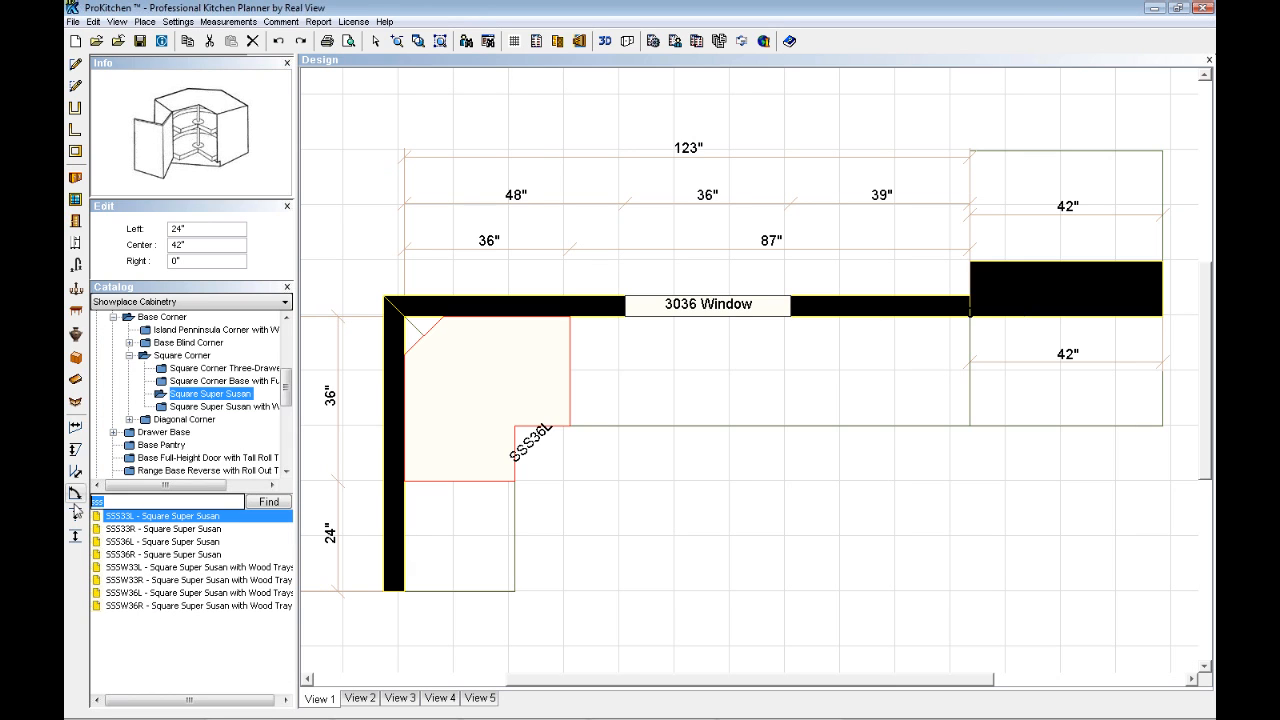
- Search the catalog for "b12", select the B12L Standard Base, and turn its 3D preview
{"action": "type", "text": "b12"}
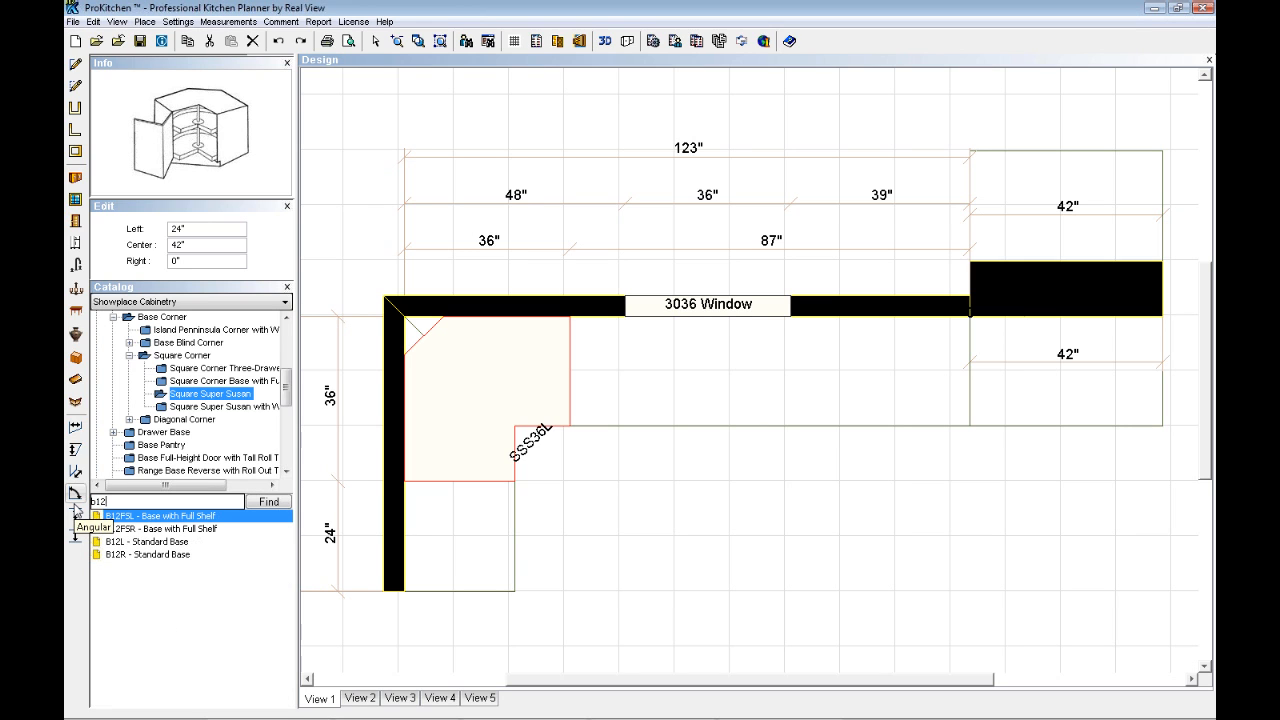
{"action": "left_click", "coordinate": [138, 543]}
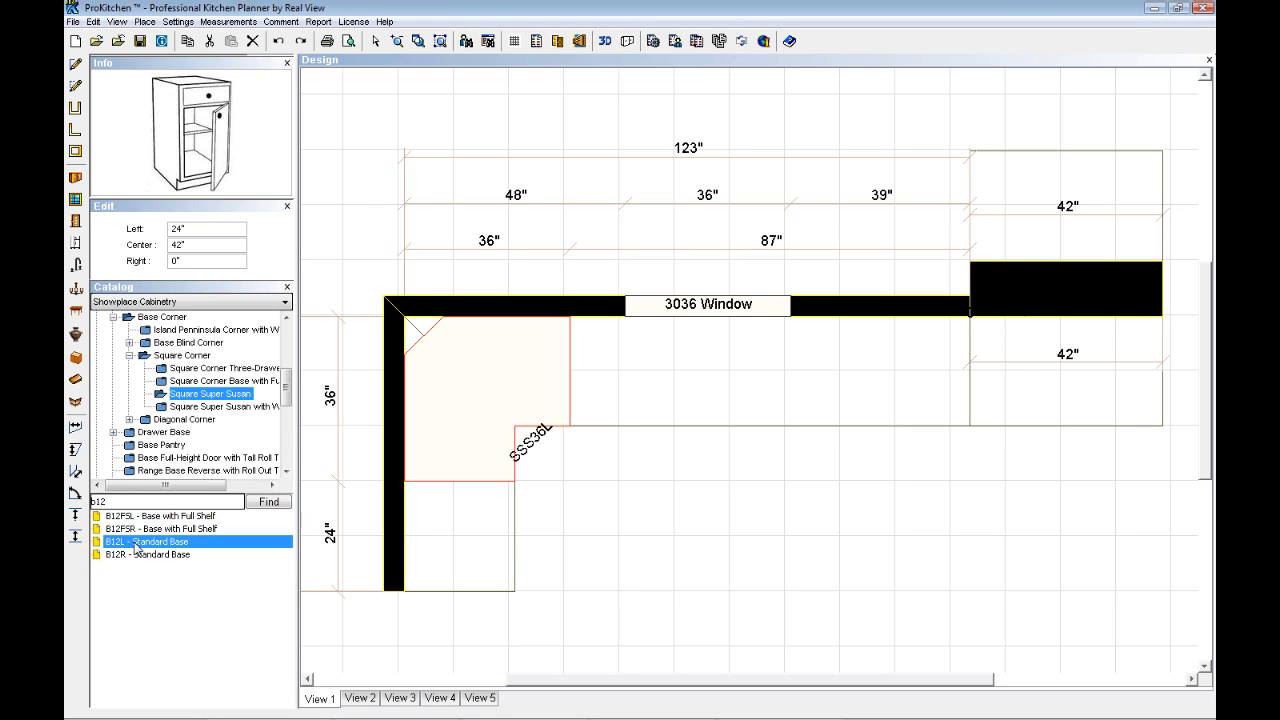
{"action": "left_click", "coordinate": [198, 142]}
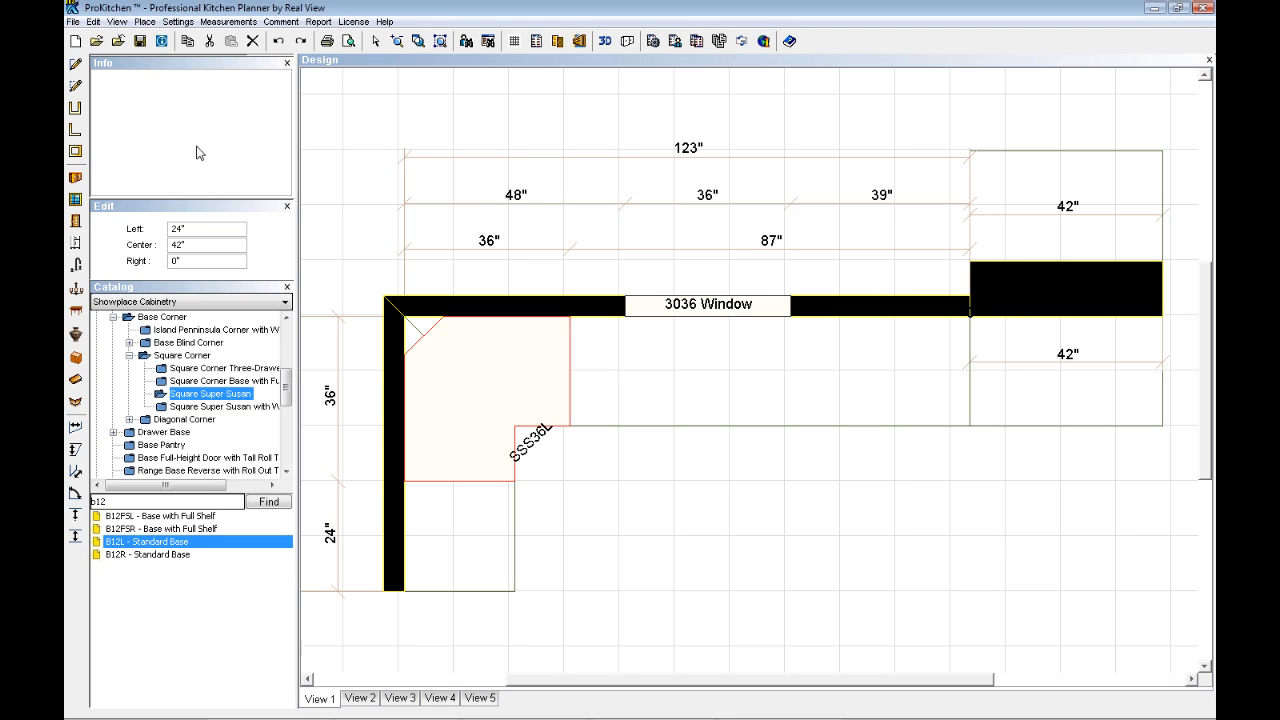
{"action": "left_click_drag", "start_coordinate": [212, 155], "coordinate": [239, 172]}
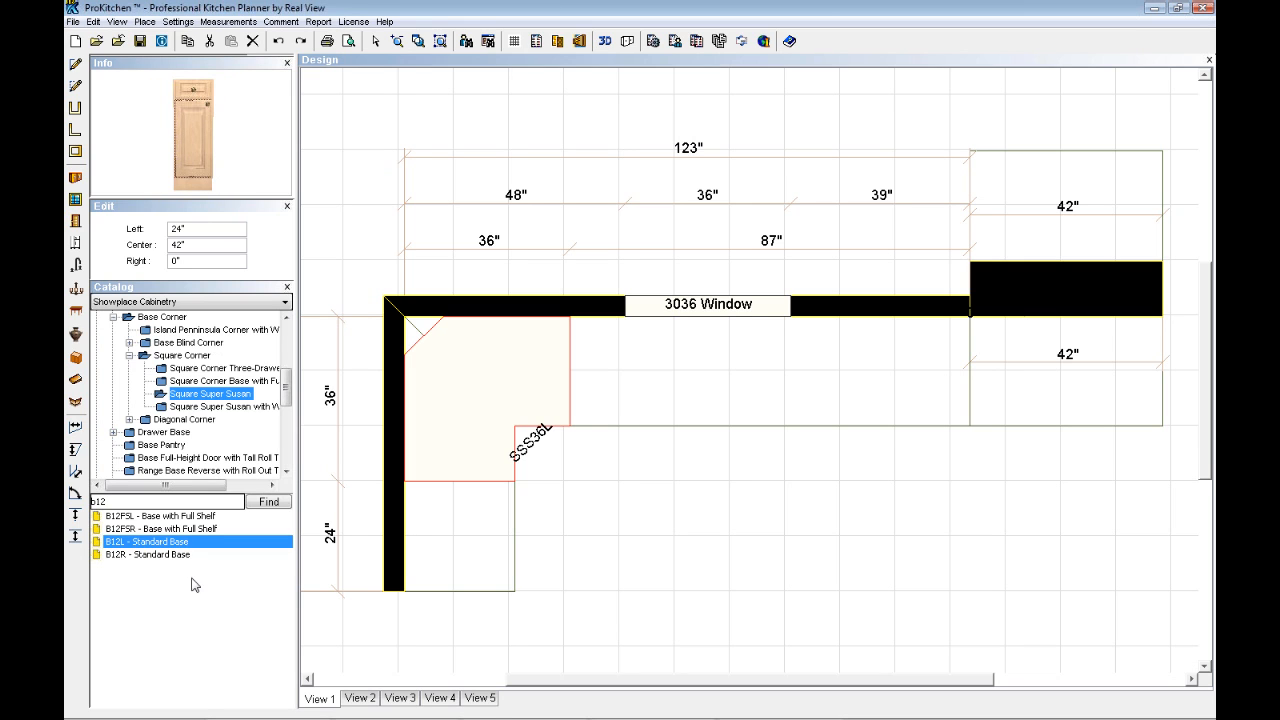
- Place the B12L base cabinet on the window wall, directly against the SSS36L corner cabinet
{"action": "left_click_drag", "start_coordinate": [146, 547], "coordinate": [562, 399]}
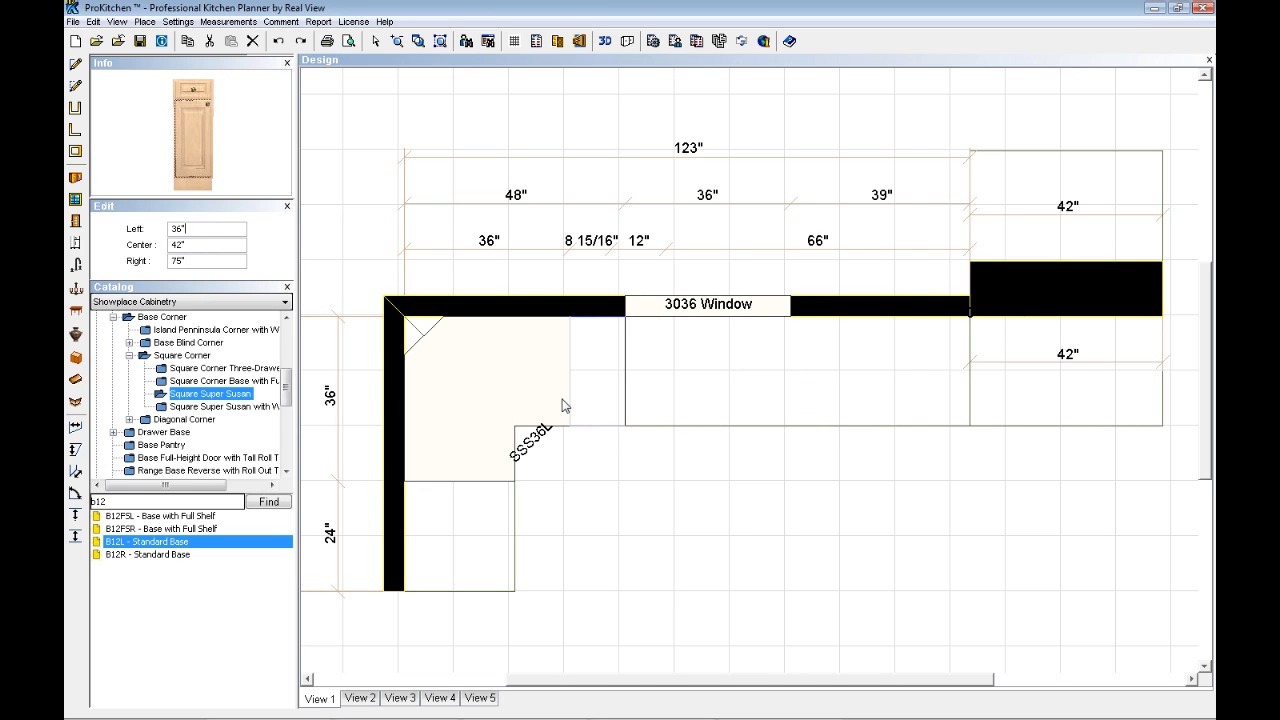
{"action": "double_click", "coordinate": [562, 399]}
{"action": "left_click", "coordinate": [773, 598]}
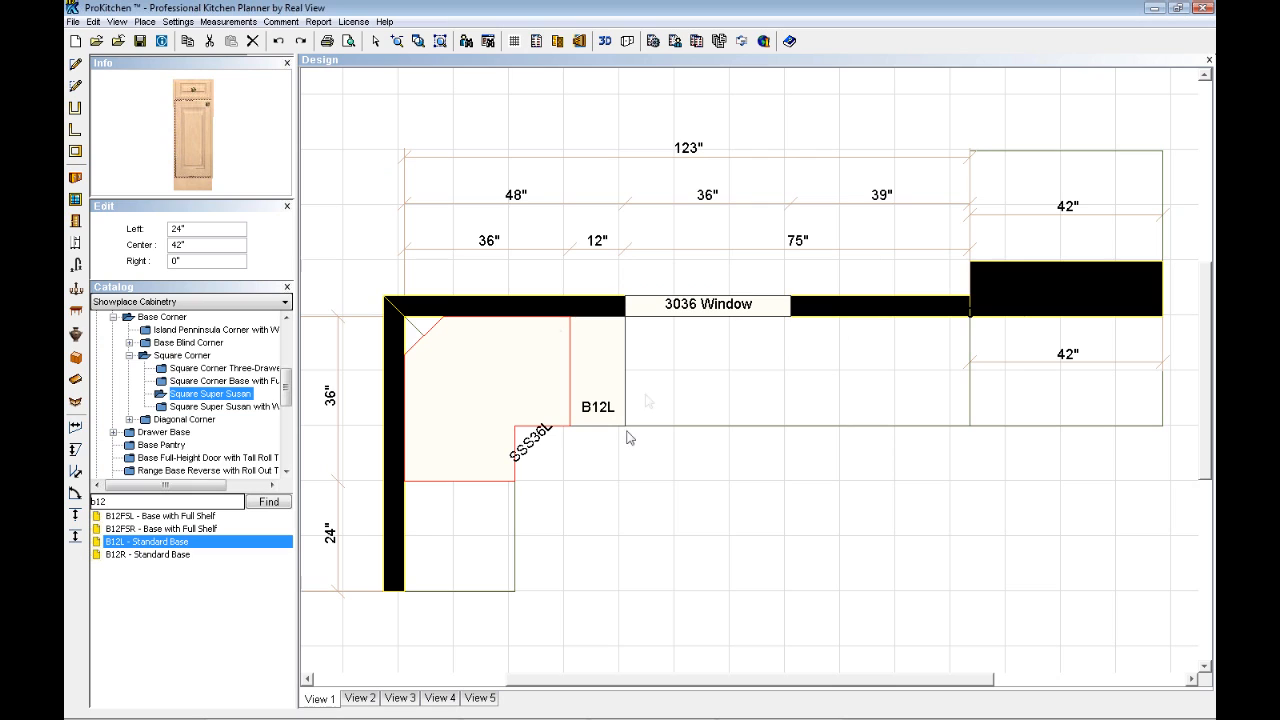
{"action": "left_click", "coordinate": [670, 488]}
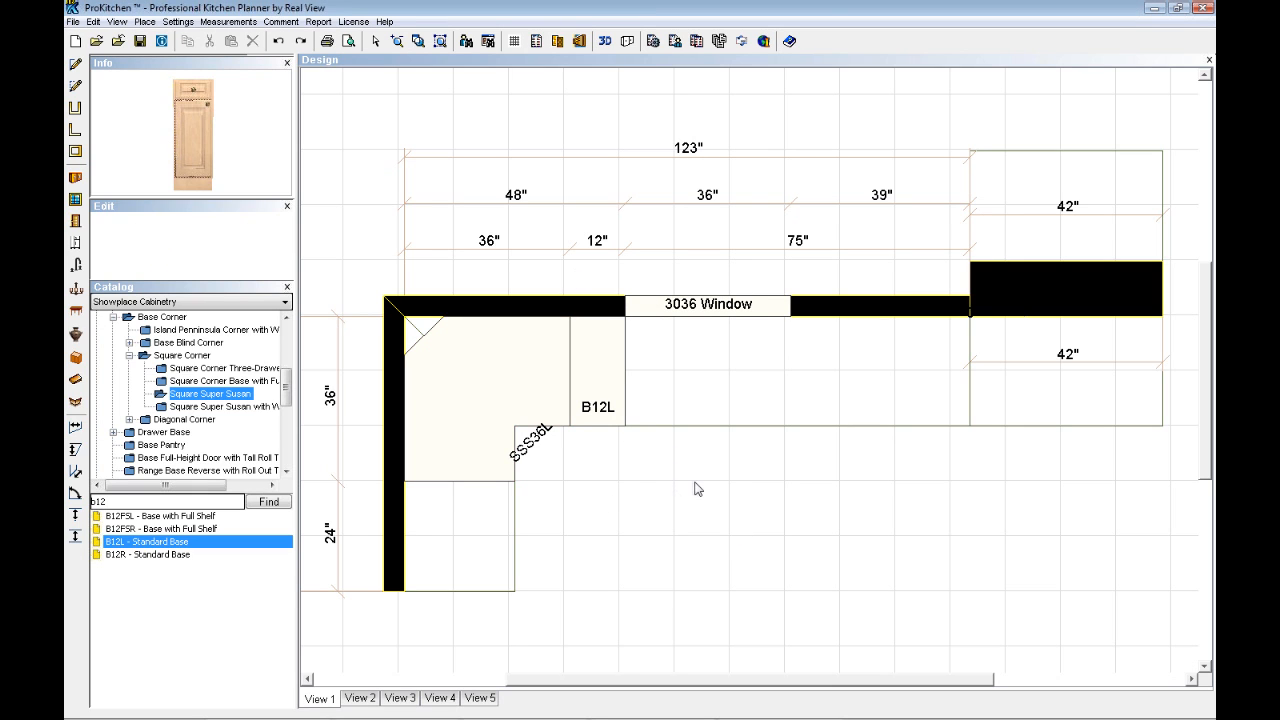
- Drag the B12L base cabinet along the window wall and set it back against the SSS36L corner cabinet
{"action": "right_click", "coordinate": [592, 389]}
{"action": "mouse_move", "coordinate": [630, 410]}
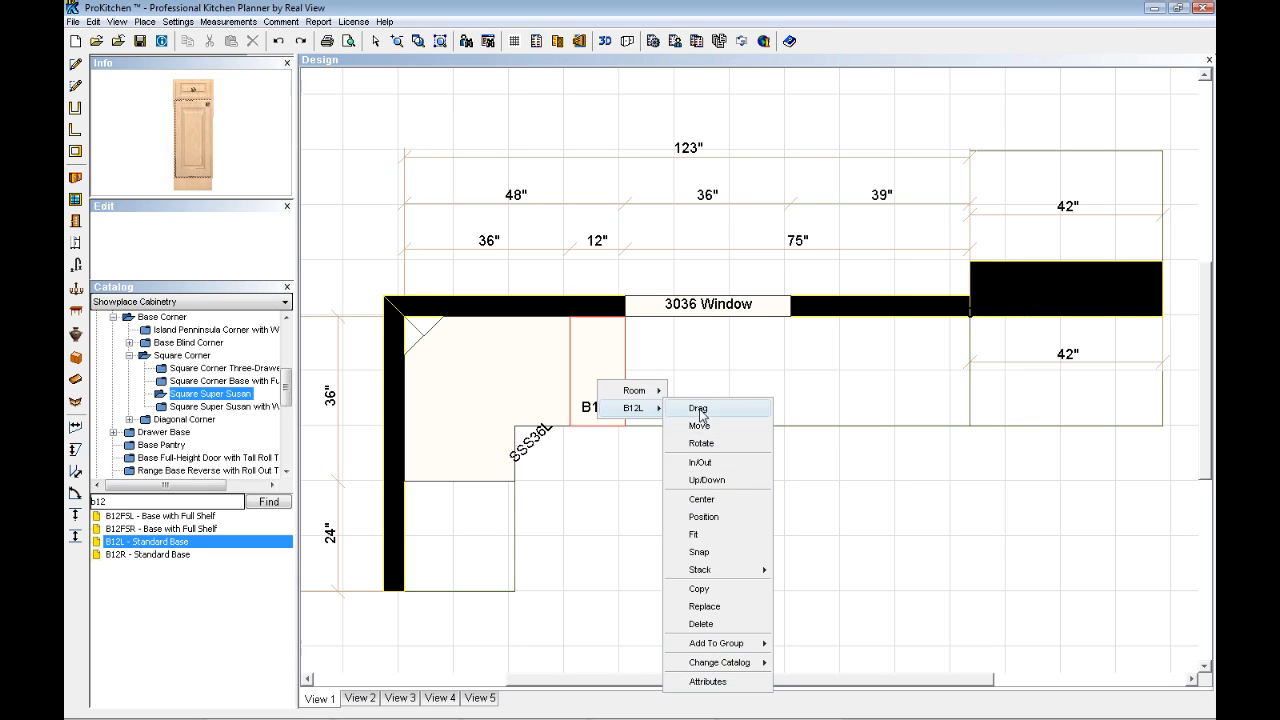
{"action": "left_click", "coordinate": [699, 410]}
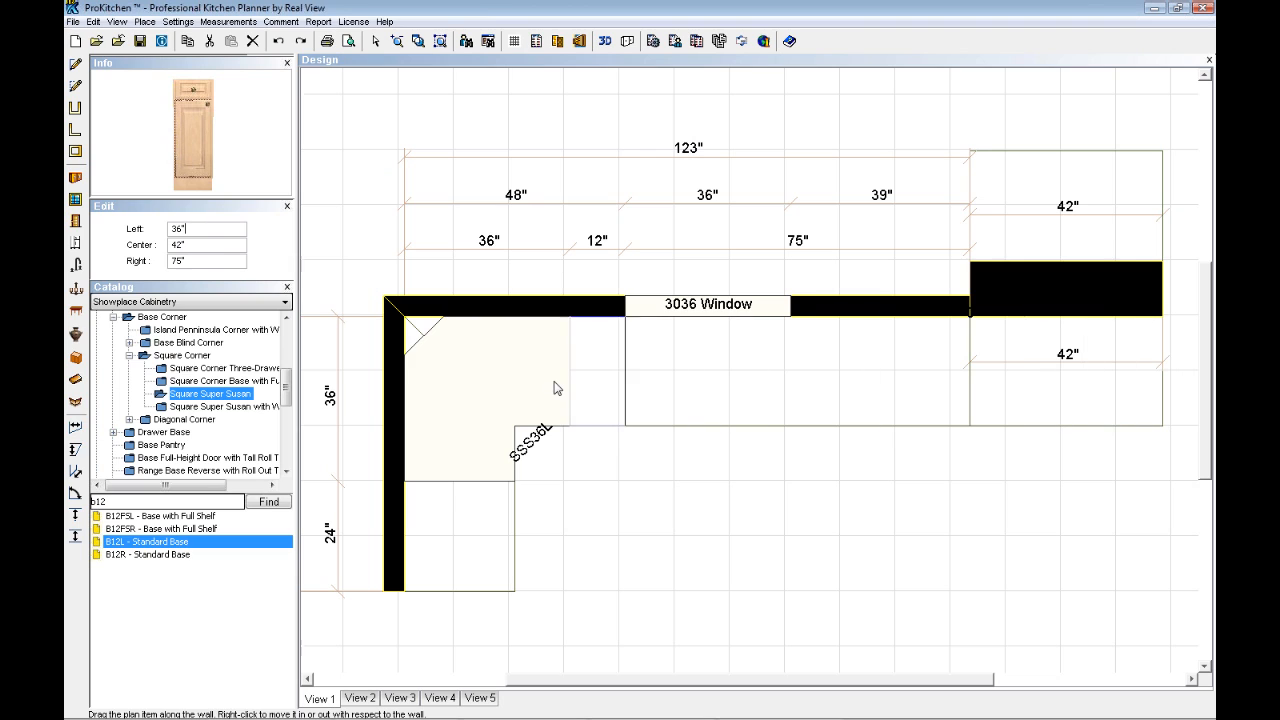
{"action": "left_click", "coordinate": [597, 385]}
- Move the B12L base cabinet from the window wall to the left wall, beside the SSS36L corner cabinet
{"action": "right_click", "coordinate": [596, 383]}
{"action": "mouse_move", "coordinate": [629, 408]}
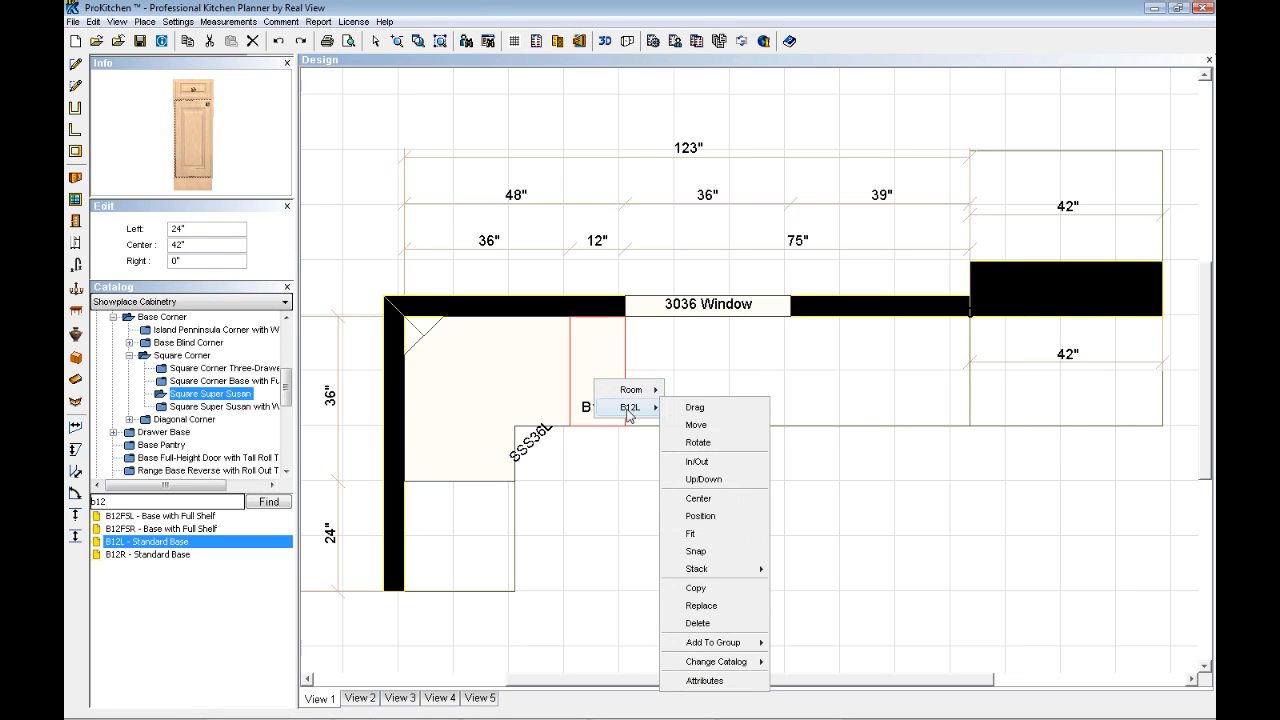
{"action": "left_click", "coordinate": [703, 425]}
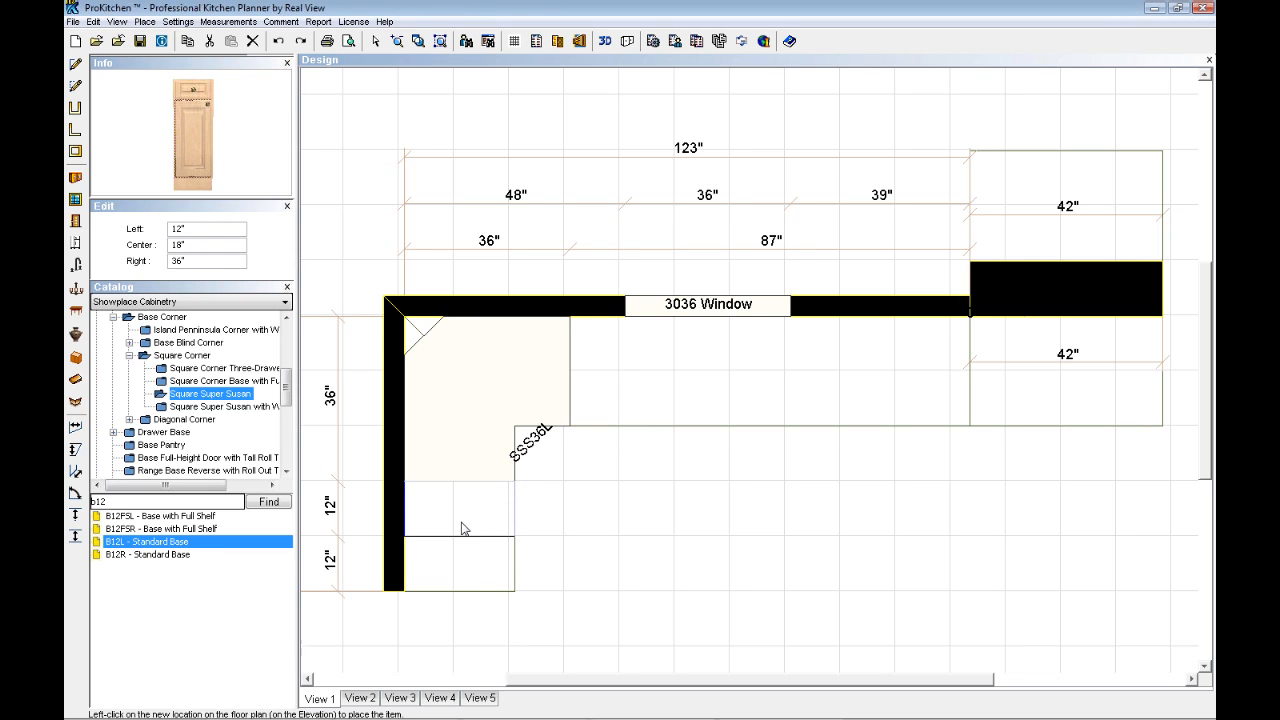
{"action": "left_click", "coordinate": [463, 529]}
- Move the B12L cabinet onto the open floor away from the walls and rotate it to an angle of about 302 degrees
{"action": "right_click", "coordinate": [462, 523]}
{"action": "mouse_move", "coordinate": [497, 550]}
{"action": "left_click", "coordinate": [560, 296]}
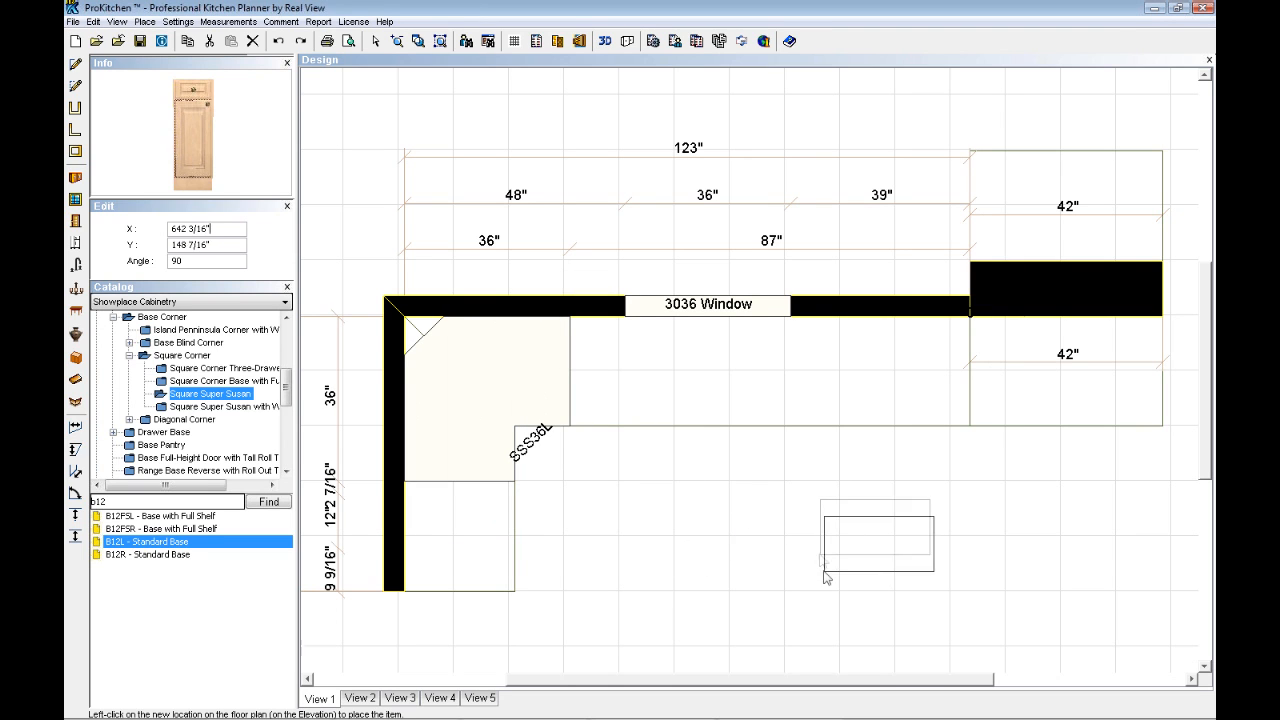
{"action": "left_click_drag", "start_coordinate": [758, 529], "coordinate": [703, 548]}
{"action": "right_click_drag", "start_coordinate": [703, 548], "coordinate": [700, 571]}
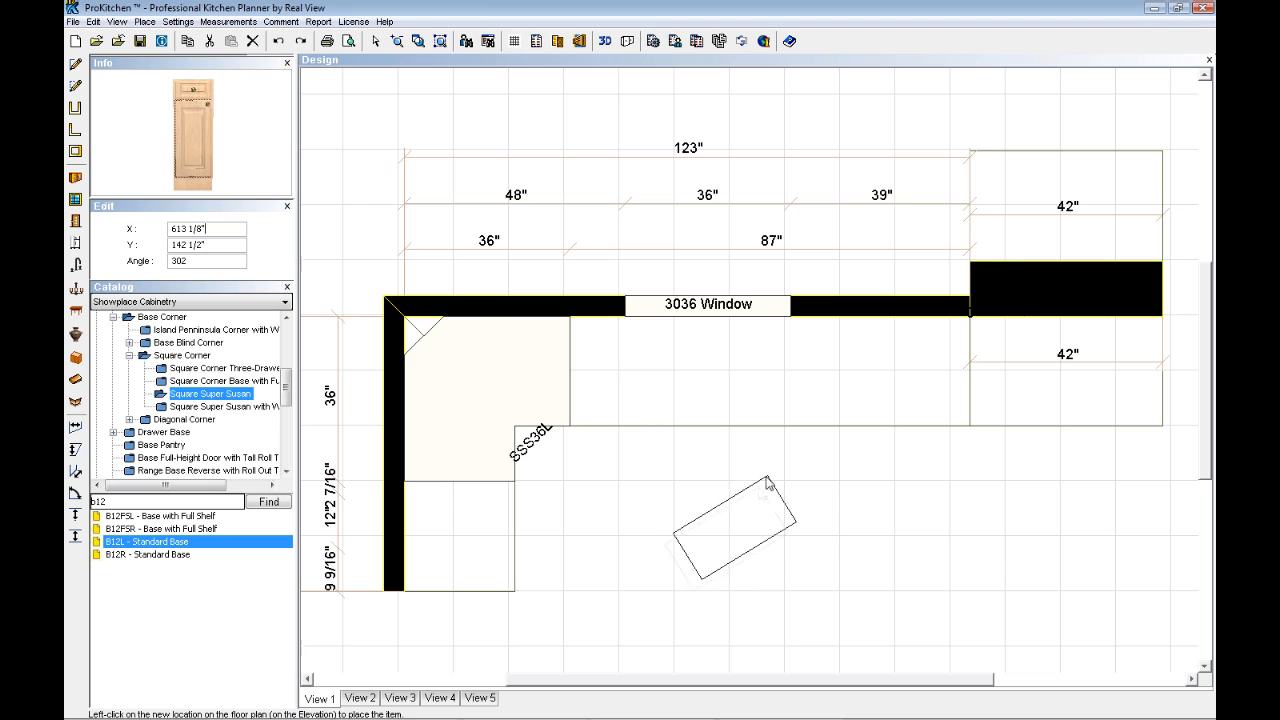
{"action": "left_click", "coordinate": [759, 494]}
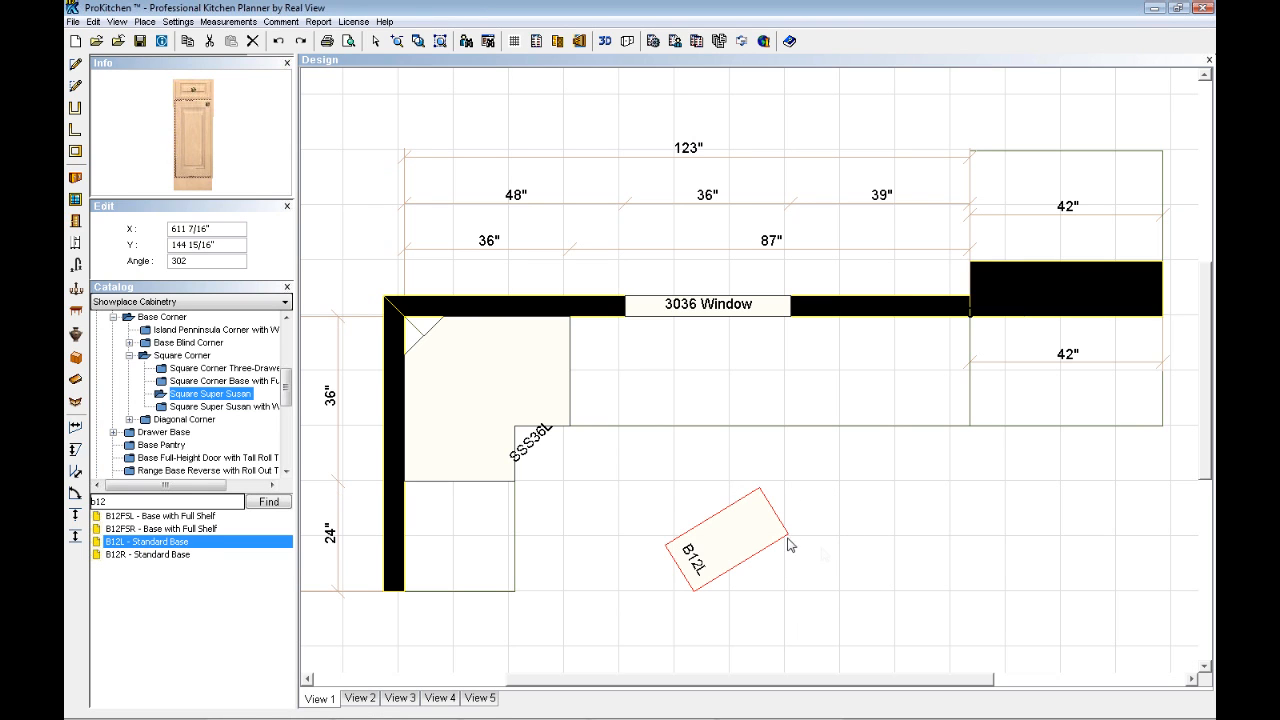
- Move the angled B12L cabinet back onto the window wall, directly against the SSS36L corner cabinet
{"action": "right_click", "coordinate": [728, 547]}
{"action": "mouse_move", "coordinate": [760, 577]}
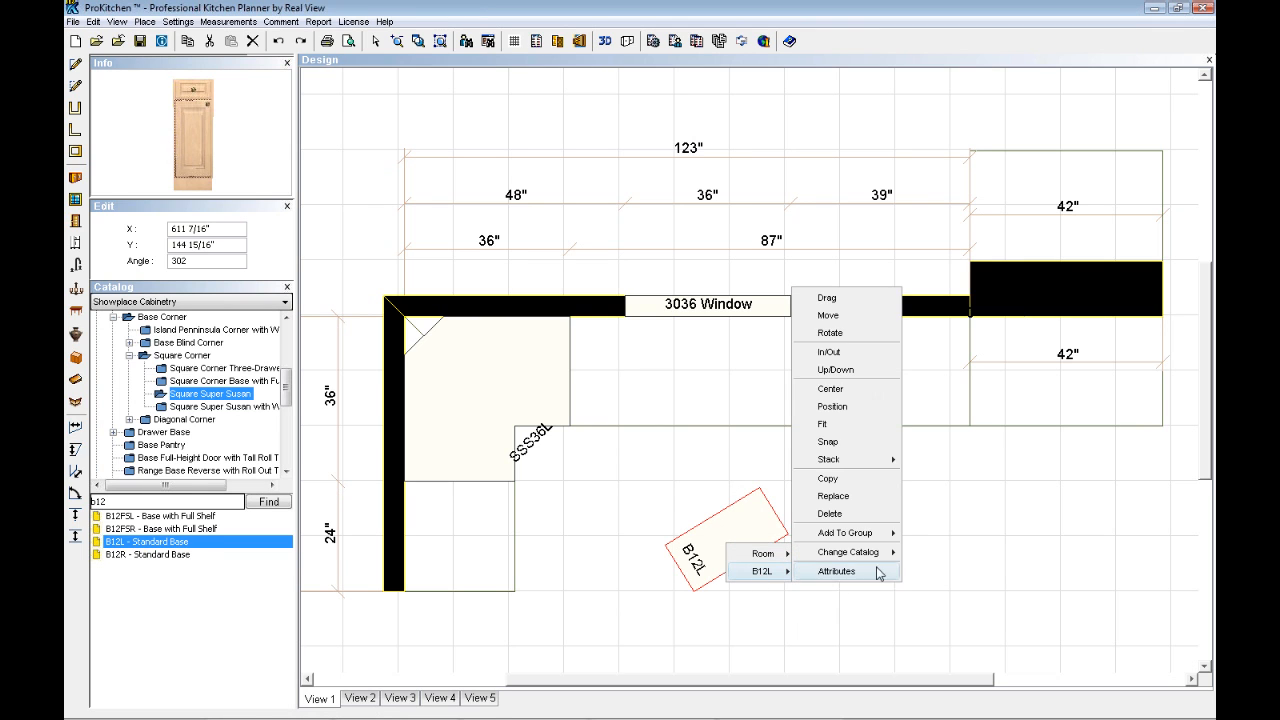
{"action": "left_click", "coordinate": [828, 316]}
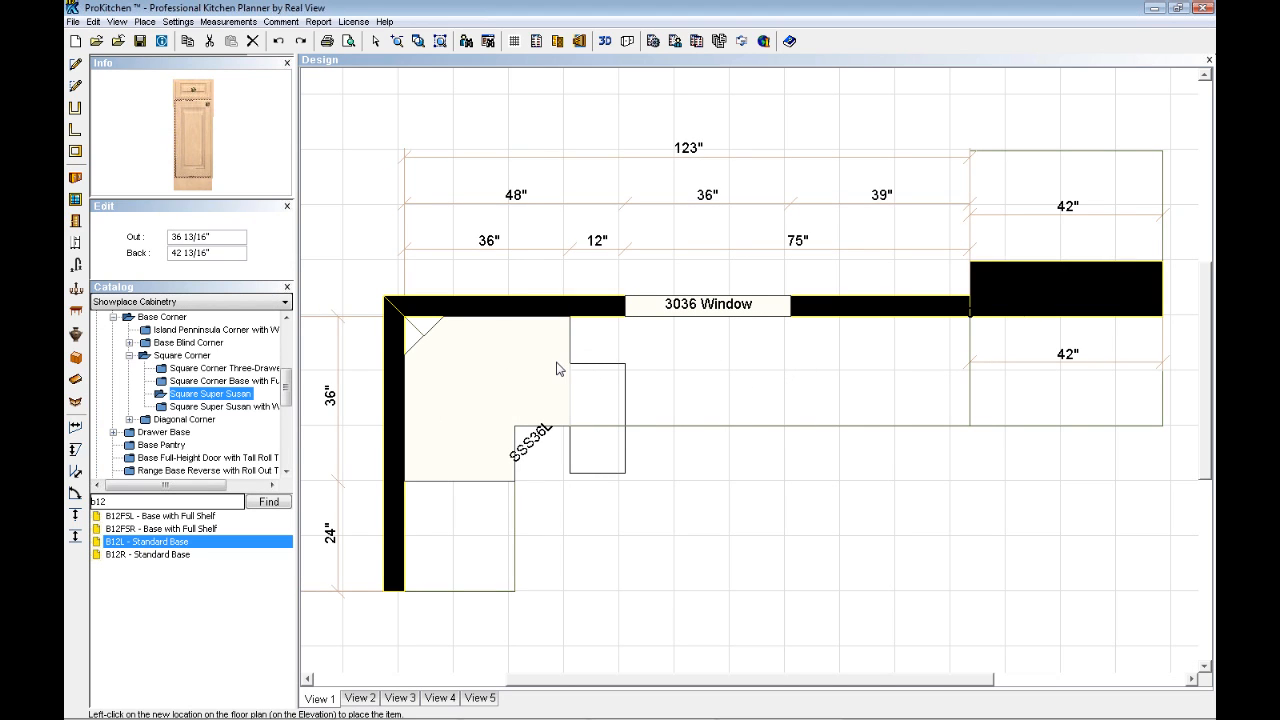
{"action": "left_click", "coordinate": [557, 316]}
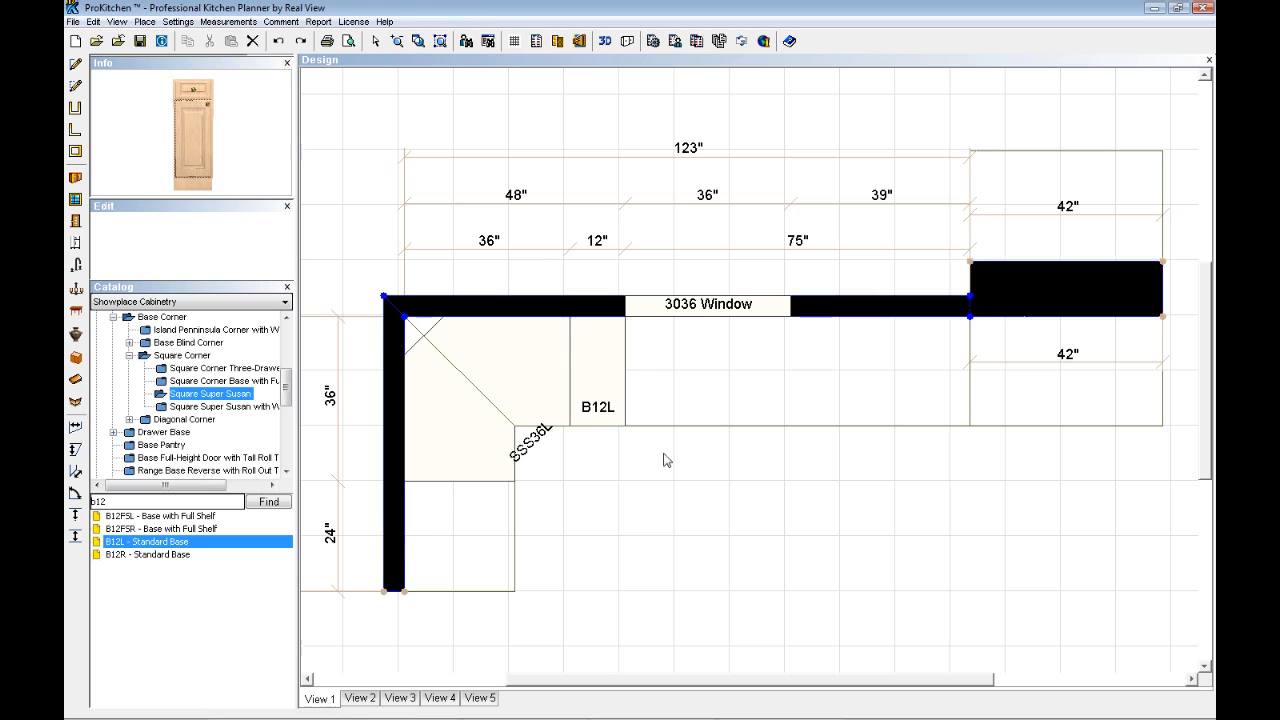
{"action": "left_click", "coordinate": [732, 523]}
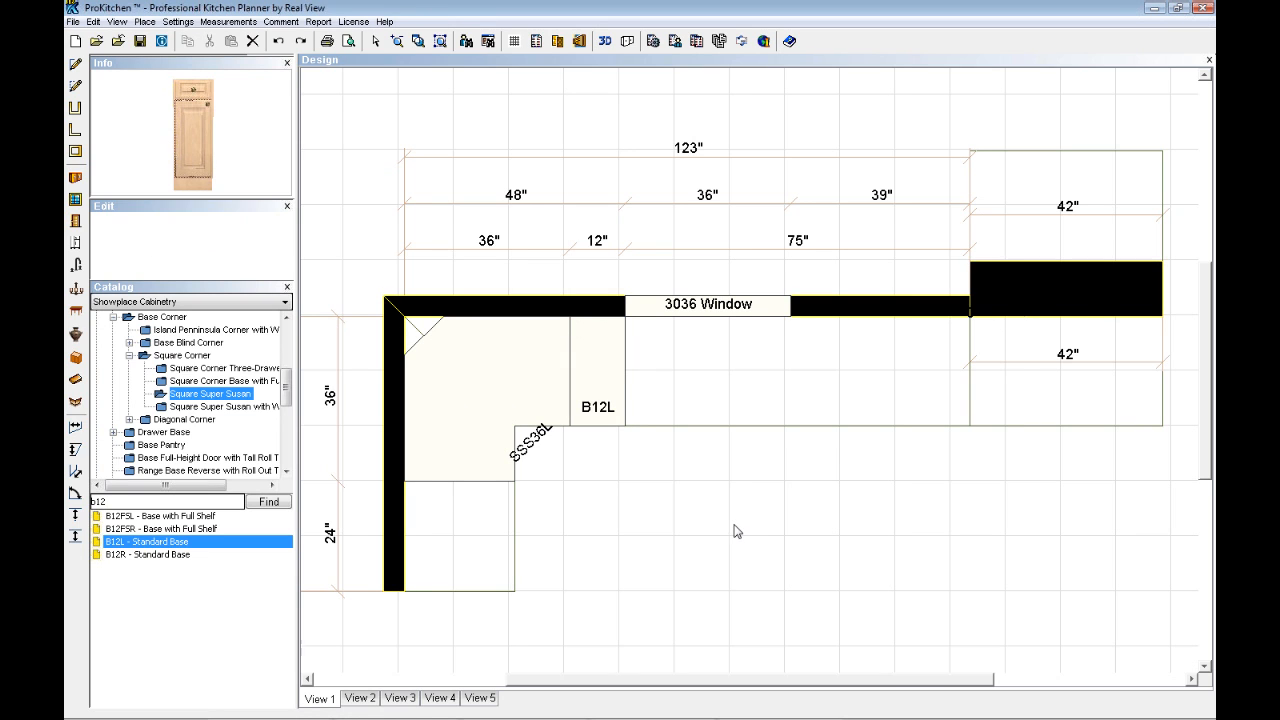
- Start the Up/Down command on the B12L cabinet and open its bottom height for editing
{"action": "right_click", "coordinate": [601, 384]}
{"action": "mouse_move", "coordinate": [630, 414]}
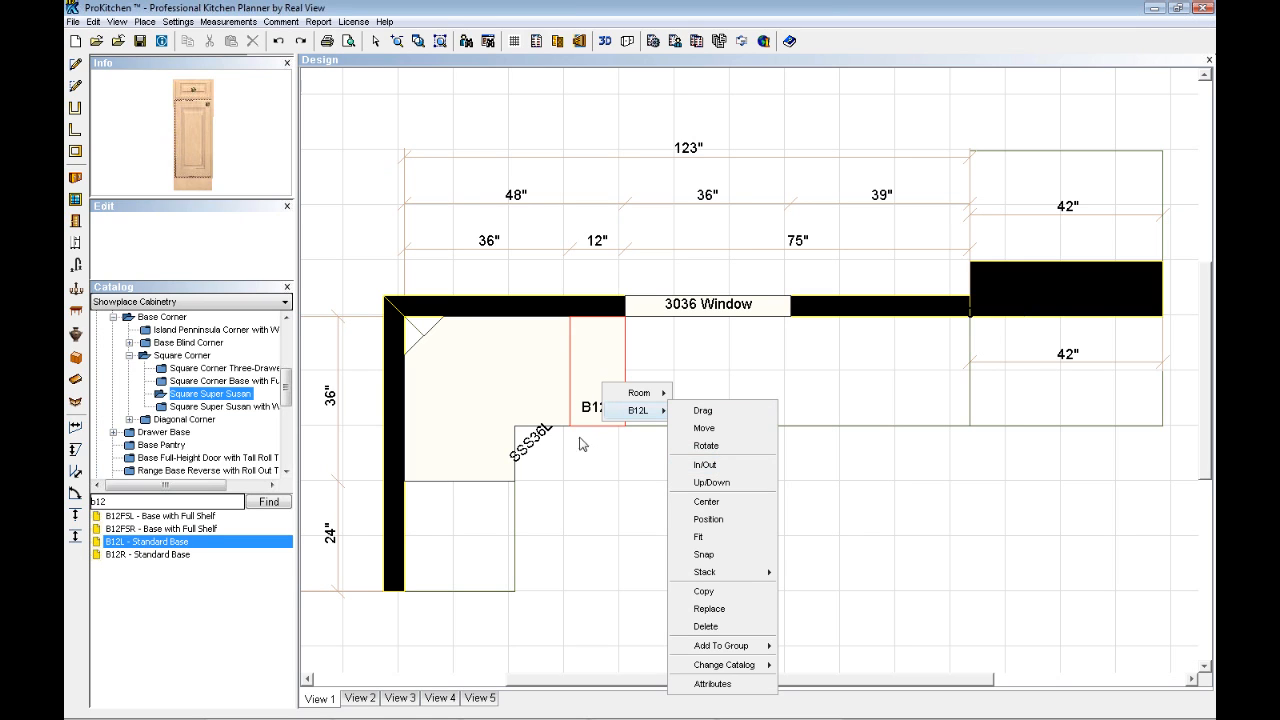
{"action": "left_click", "coordinate": [740, 488]}
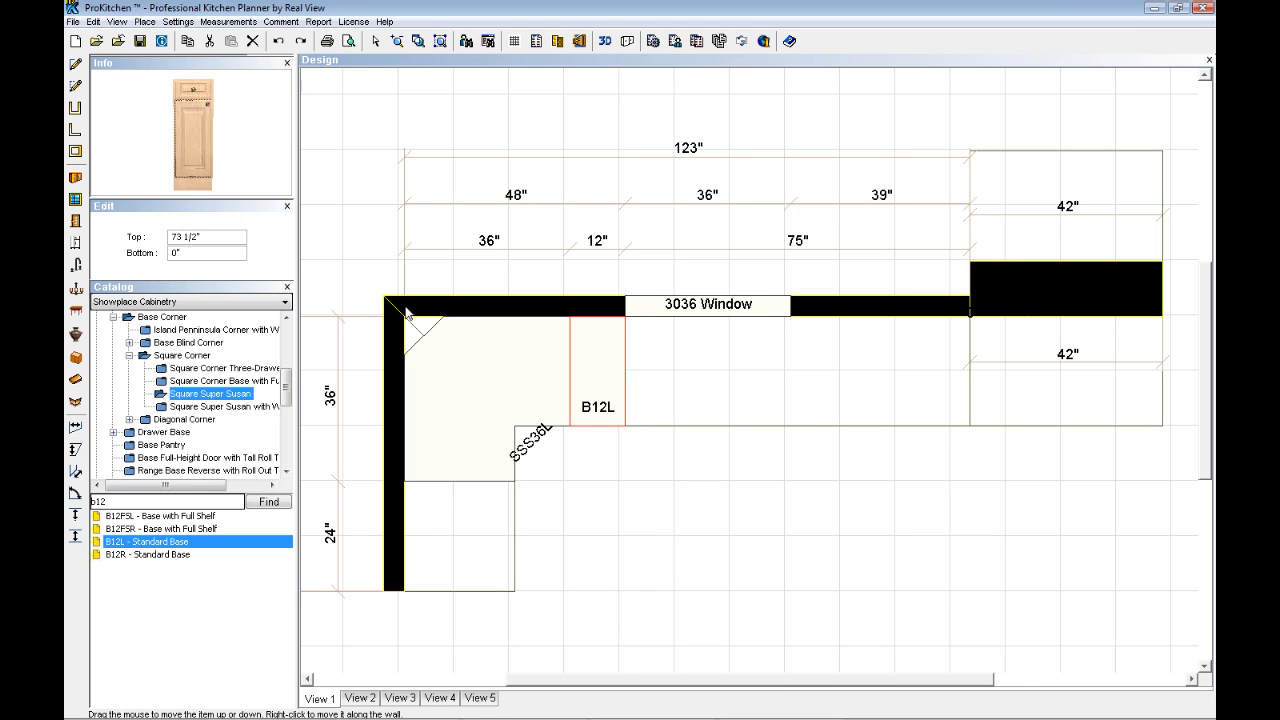
{"action": "left_click_drag", "start_coordinate": [172, 254], "coordinate": [137, 248]}
{"action": "left_click", "coordinate": [203, 255]}
- Center the B12L base cabinet on the 3036 window
{"action": "right_click", "coordinate": [604, 406]}
{"action": "mouse_move", "coordinate": [640, 430]}
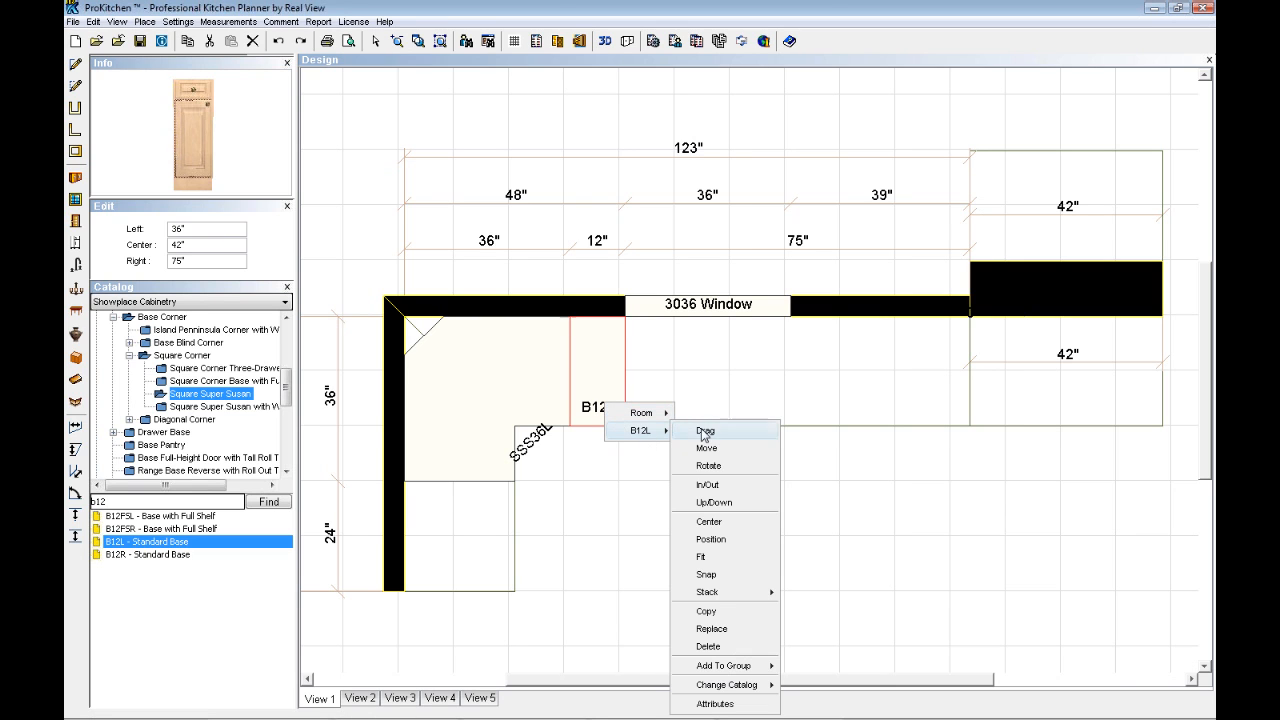
{"action": "left_click", "coordinate": [719, 523]}
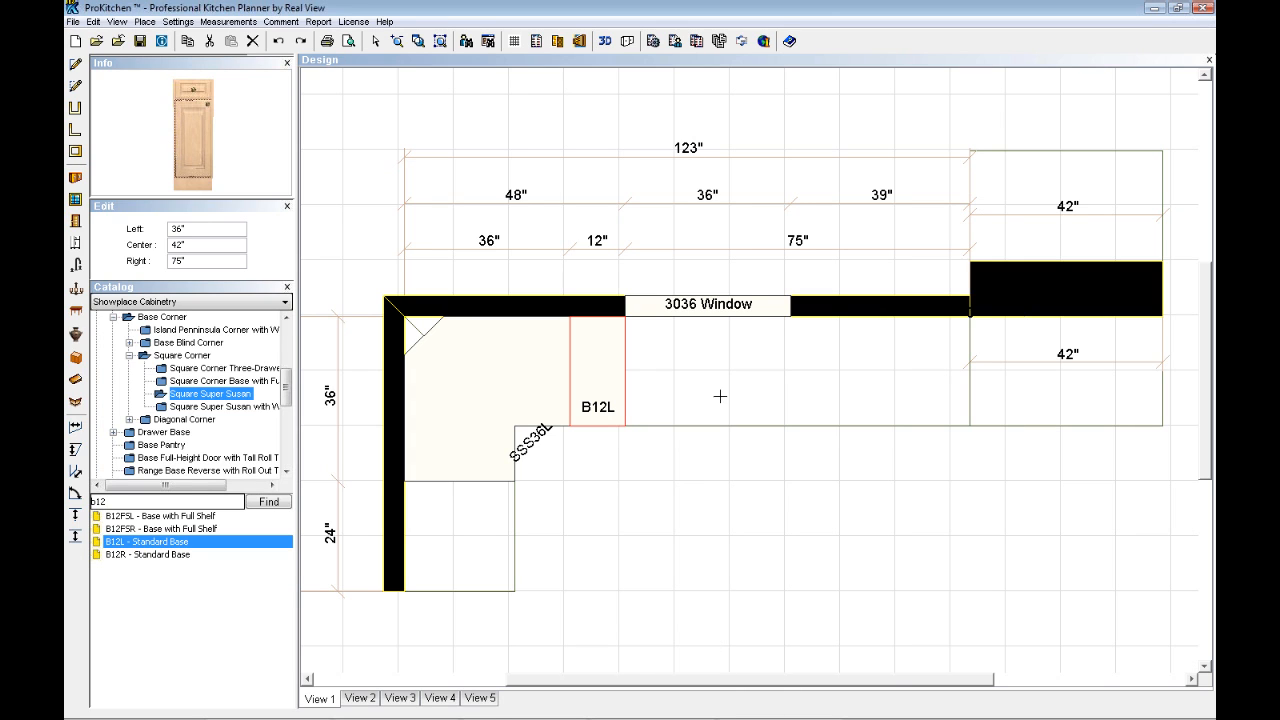
{"action": "left_click", "coordinate": [711, 308]}
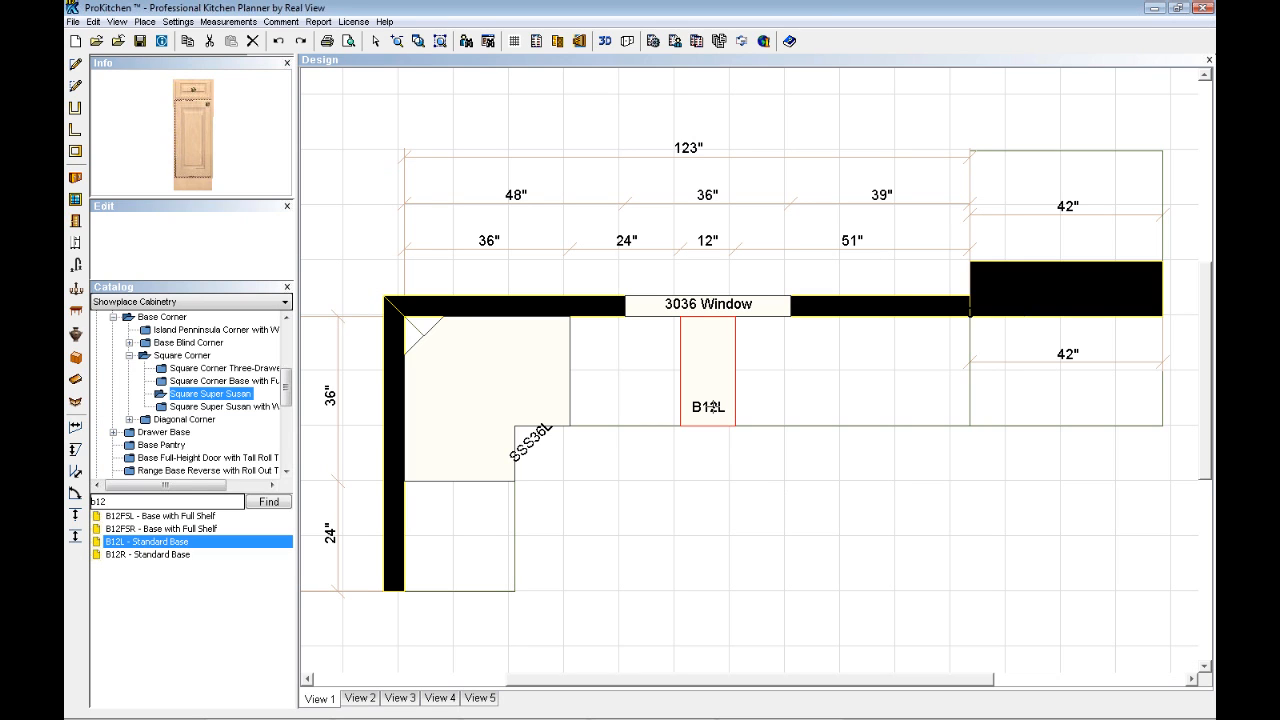
- Center the B12L base cabinet on the thick 42-inch wall section
{"action": "right_click", "coordinate": [708, 406]}
{"action": "mouse_move", "coordinate": [748, 434]}
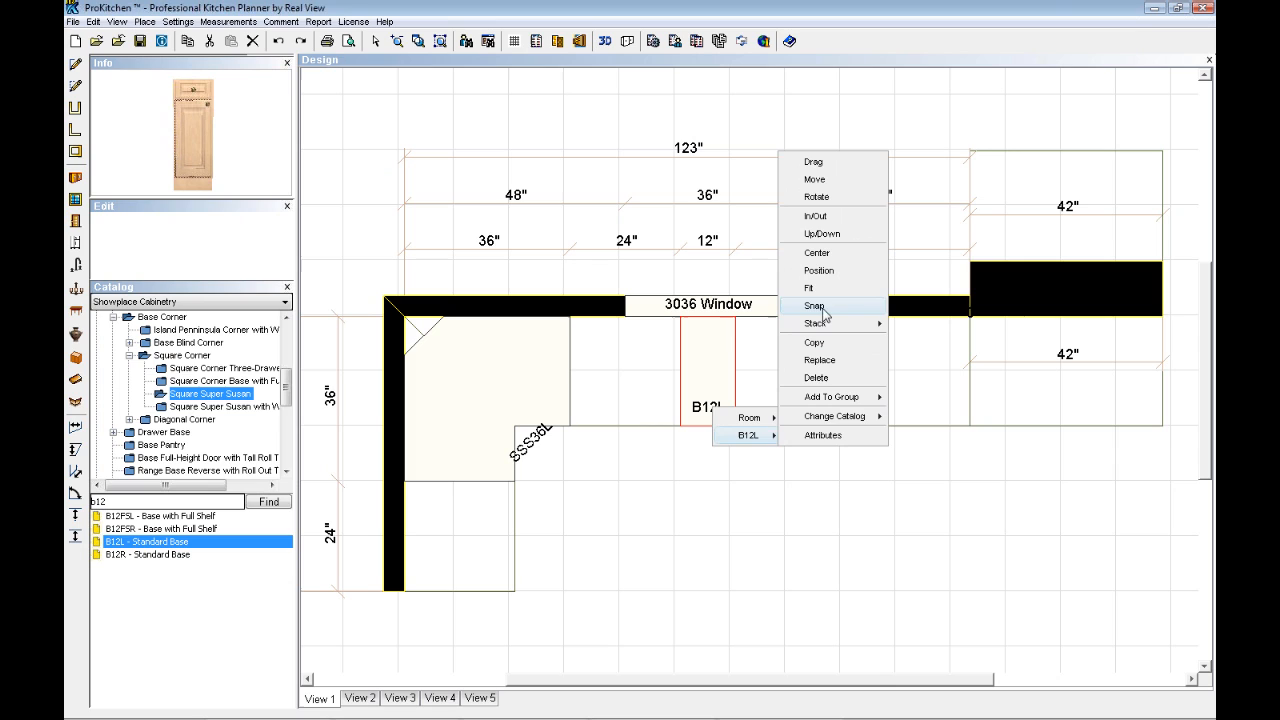
{"action": "left_click", "coordinate": [820, 253]}
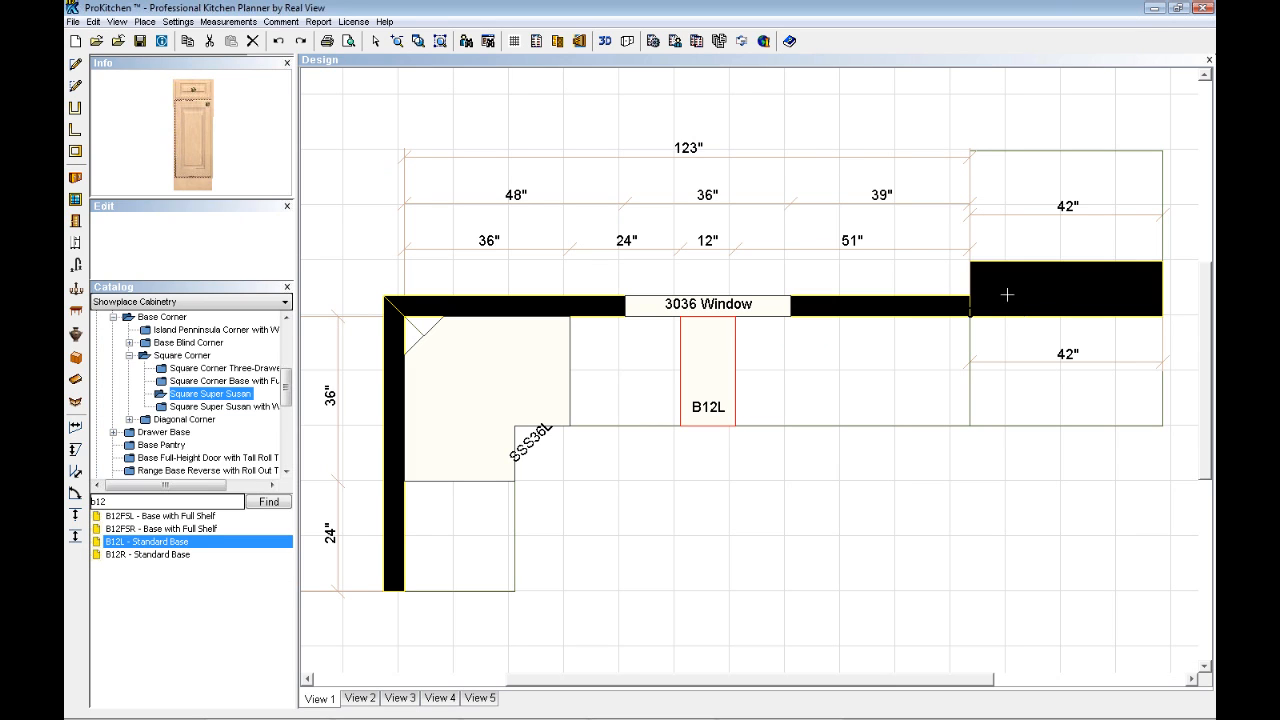
{"action": "left_click", "coordinate": [1071, 291]}
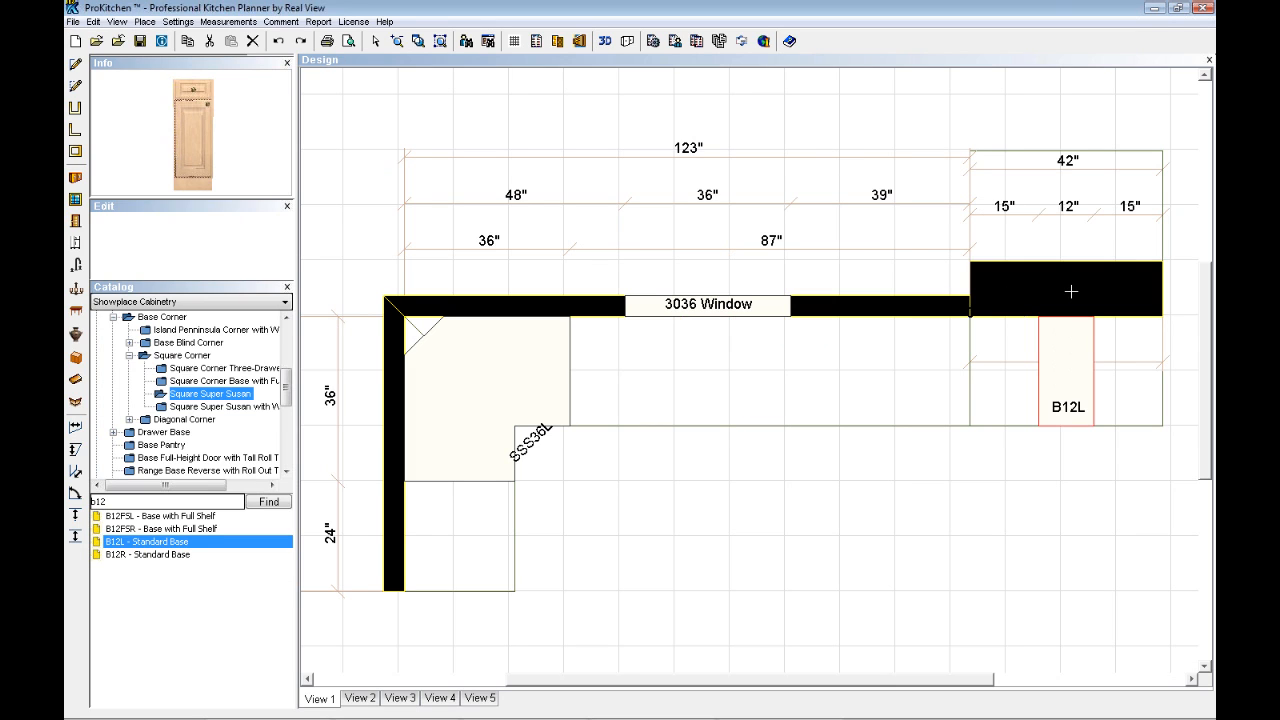
- Position the B12L base cabinet 11 inches from the SSS36L corner cabinet on the window wall
{"action": "right_click", "coordinate": [1066, 404]}
{"action": "mouse_move", "coordinate": [1096, 440]}
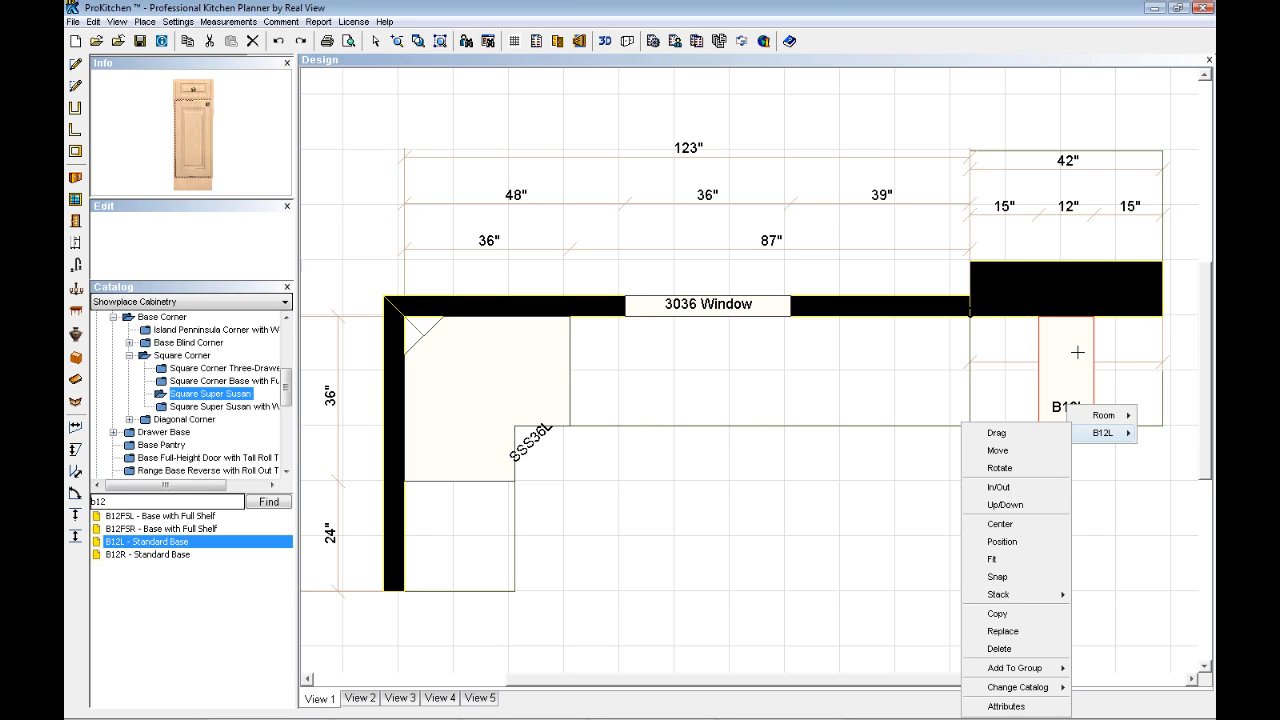
{"action": "left_click", "coordinate": [1004, 544]}
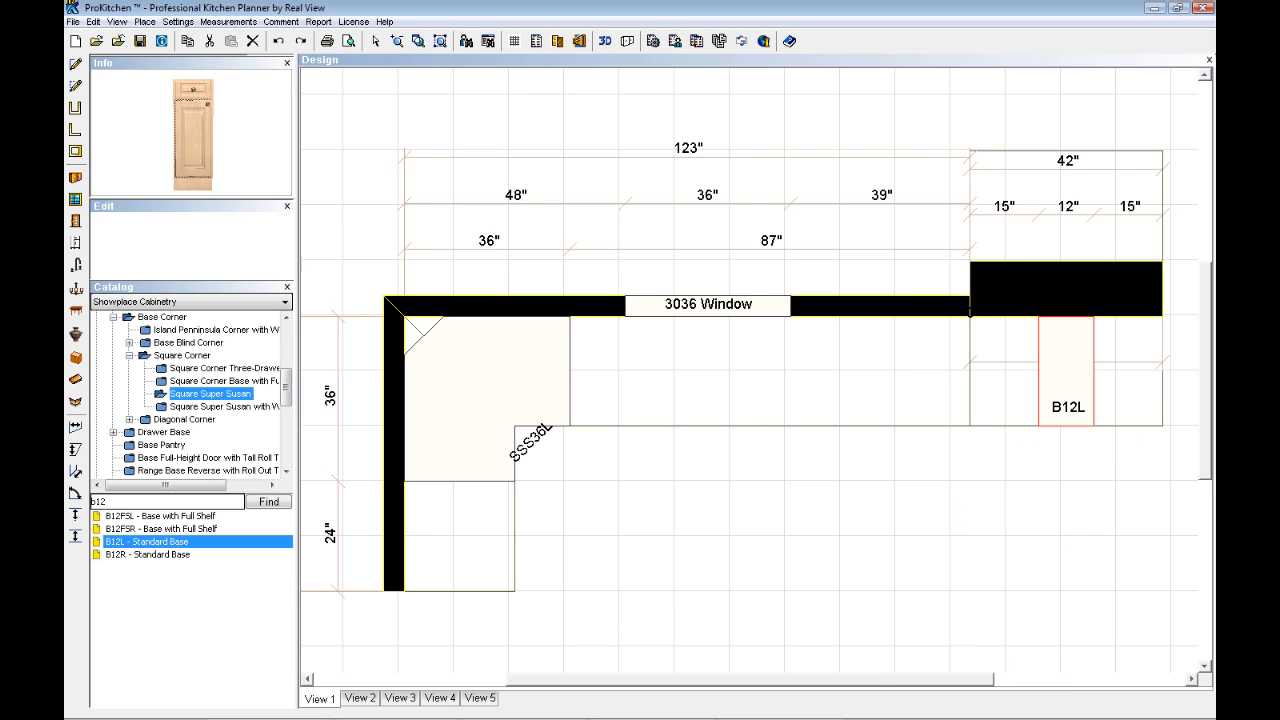
{"action": "left_click", "coordinate": [550, 397]}
{"action": "double_click", "coordinate": [197, 245]}
{"action": "type", "text": "11"}
{"action": "key", "text": "Return"}
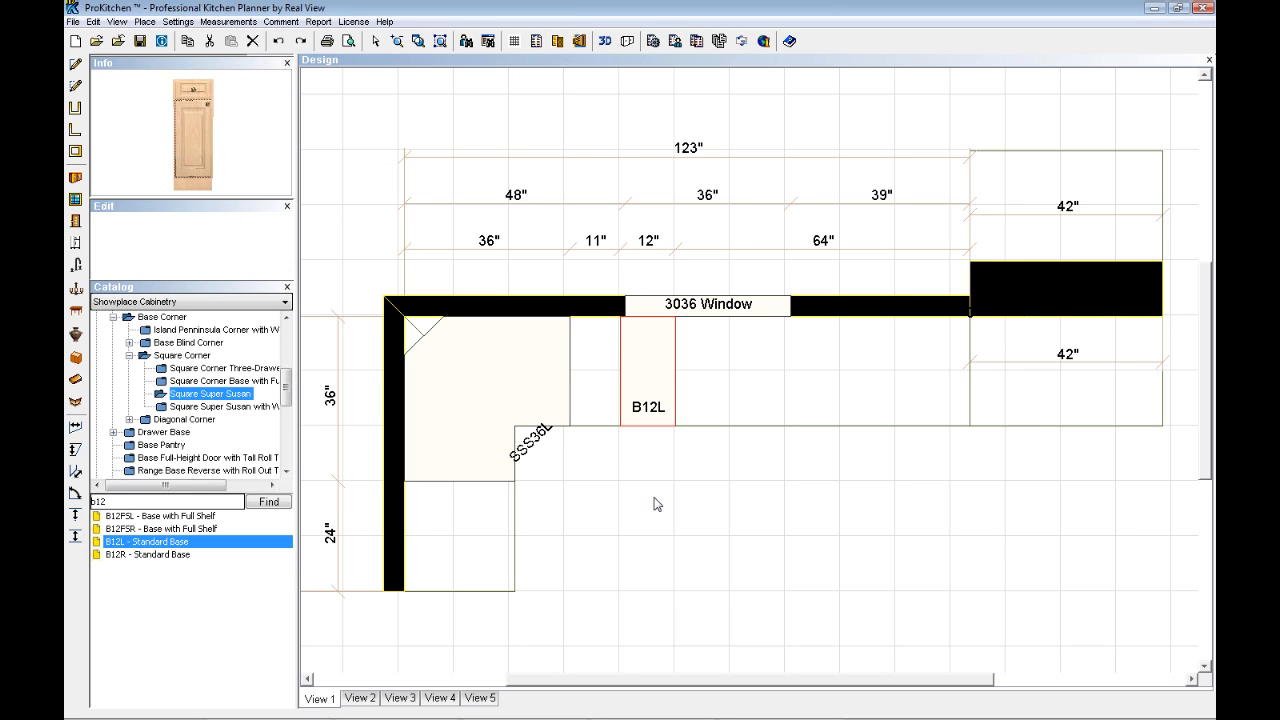
- Copy the B12L base cabinet and place the copy directly beside it on the window wall, on the side away from the corner
{"action": "left_click", "coordinate": [642, 399]}
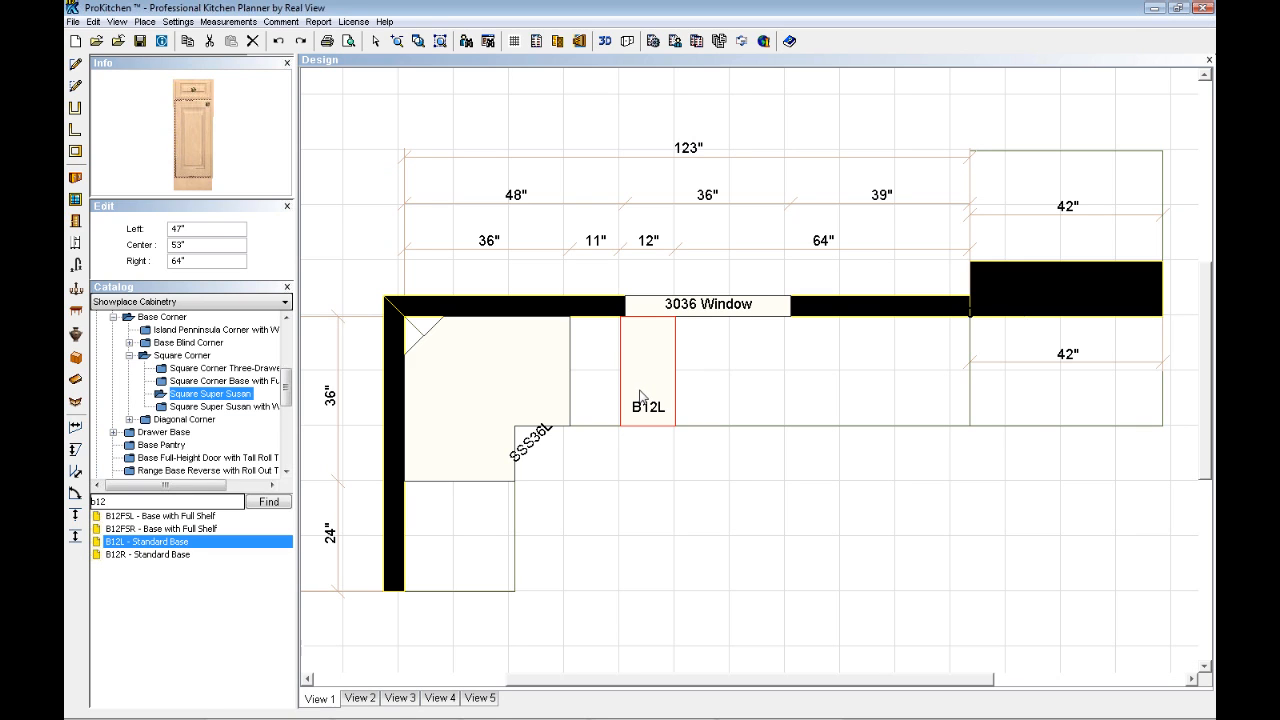
{"action": "right_click", "coordinate": [648, 400]}
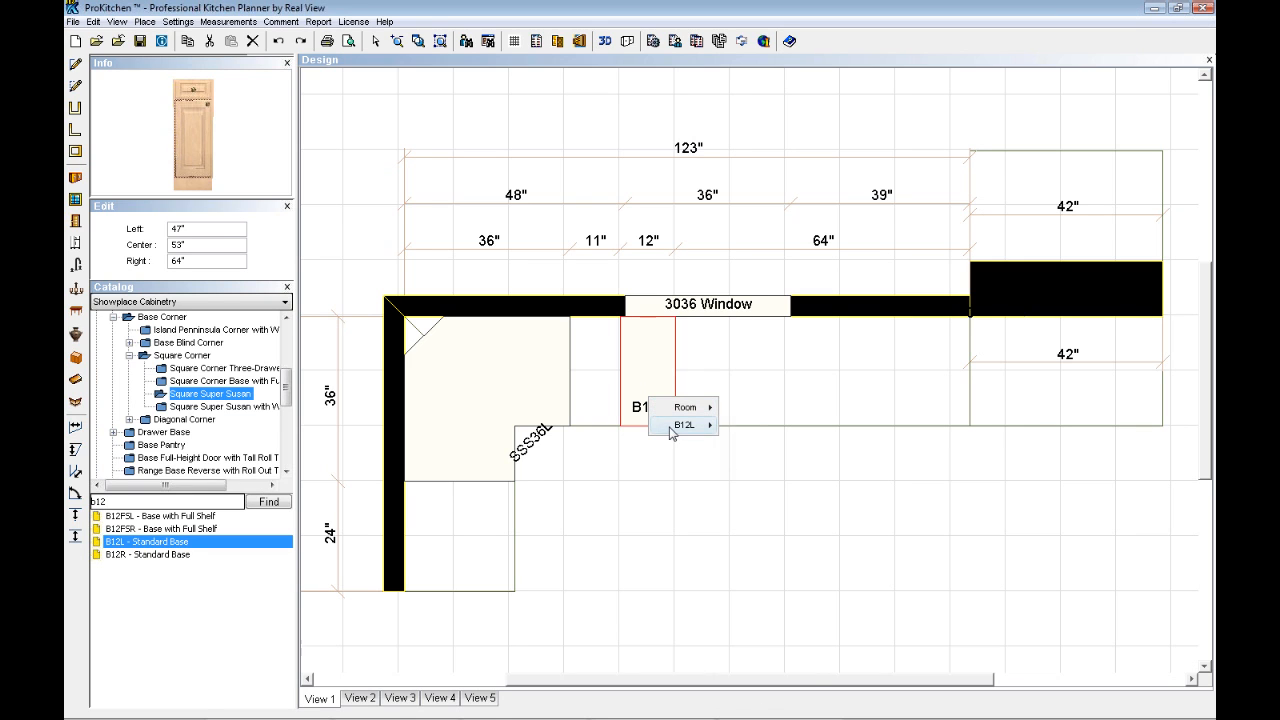
{"action": "mouse_move", "coordinate": [684, 424]}
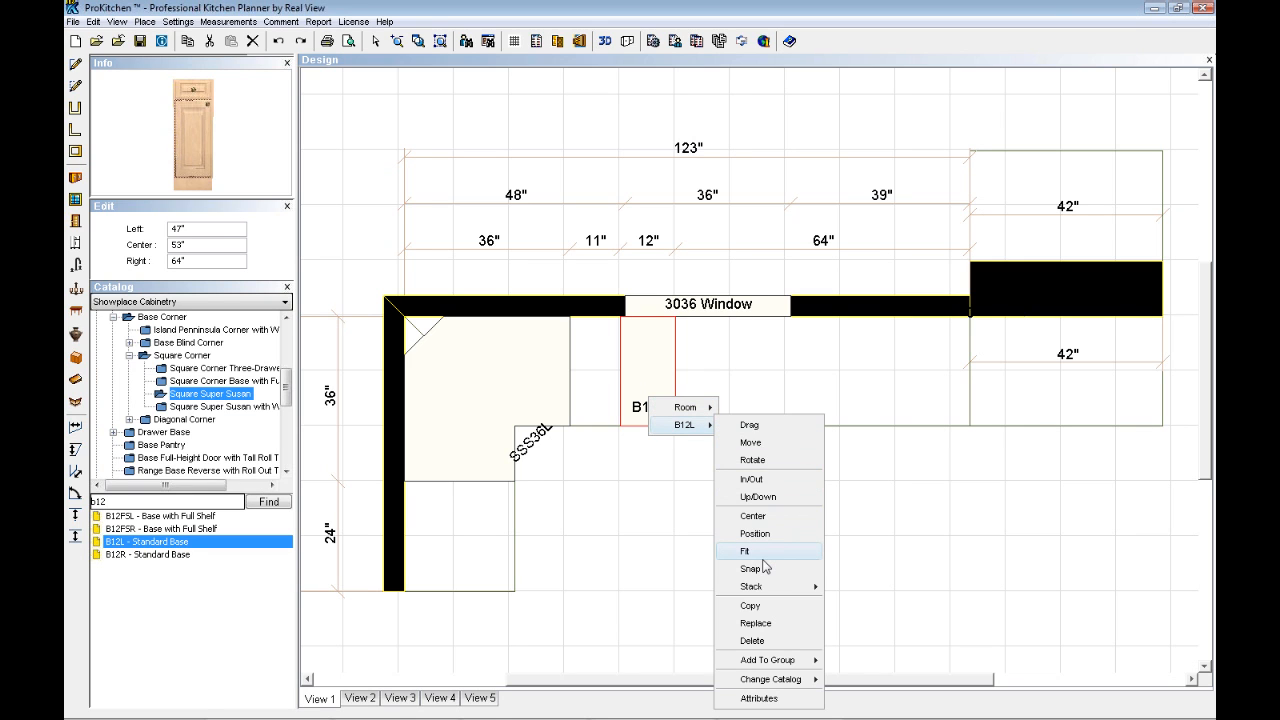
{"action": "left_click", "coordinate": [752, 606]}
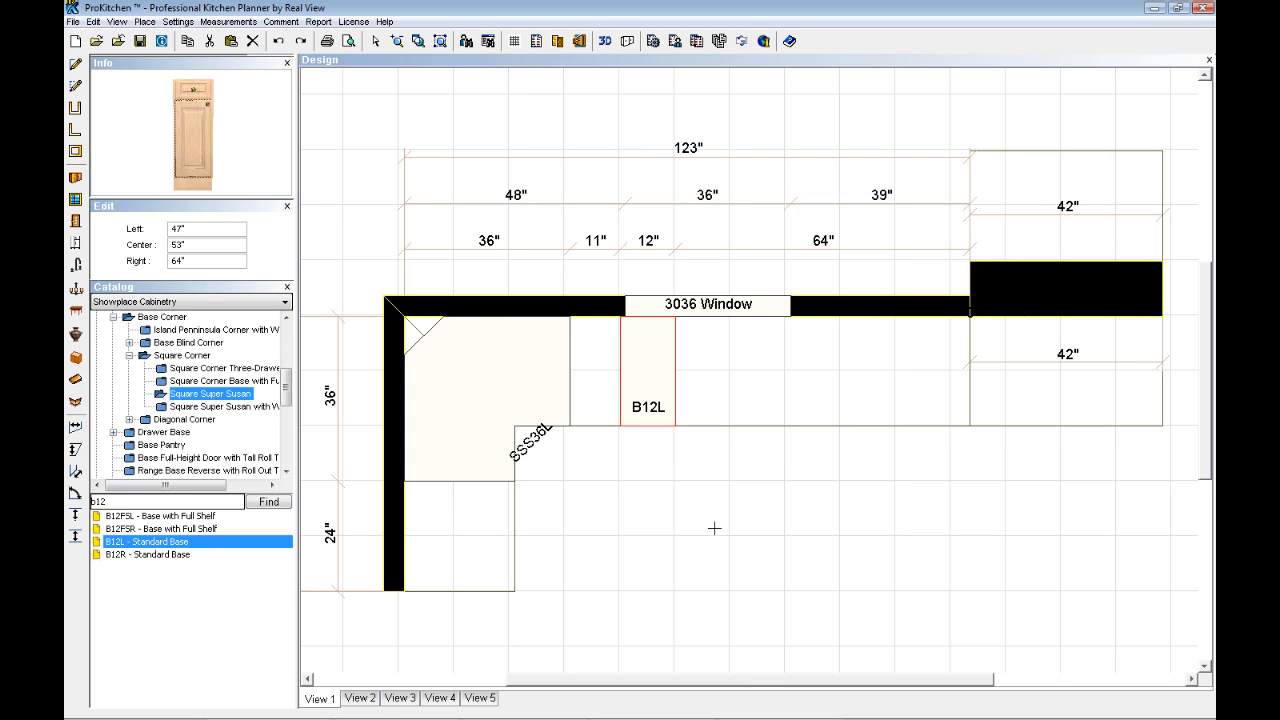
{"action": "left_click", "coordinate": [603, 384]}
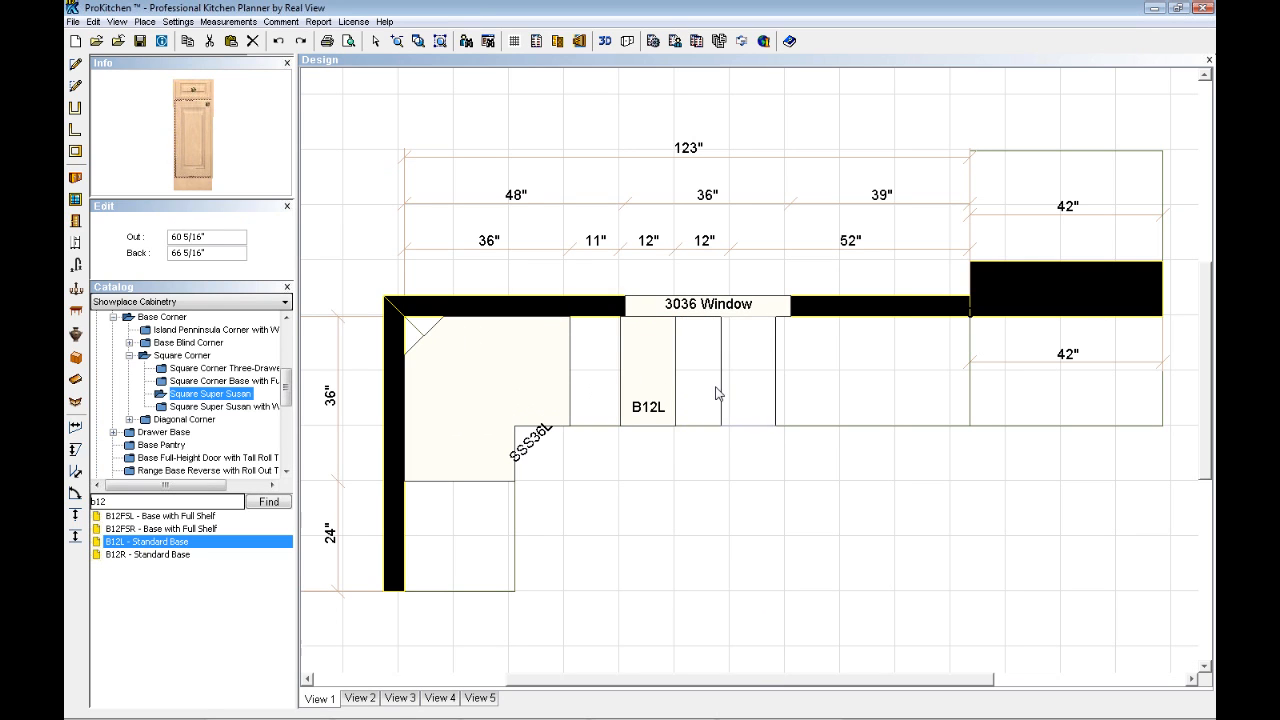
{"action": "left_click", "coordinate": [661, 388]}
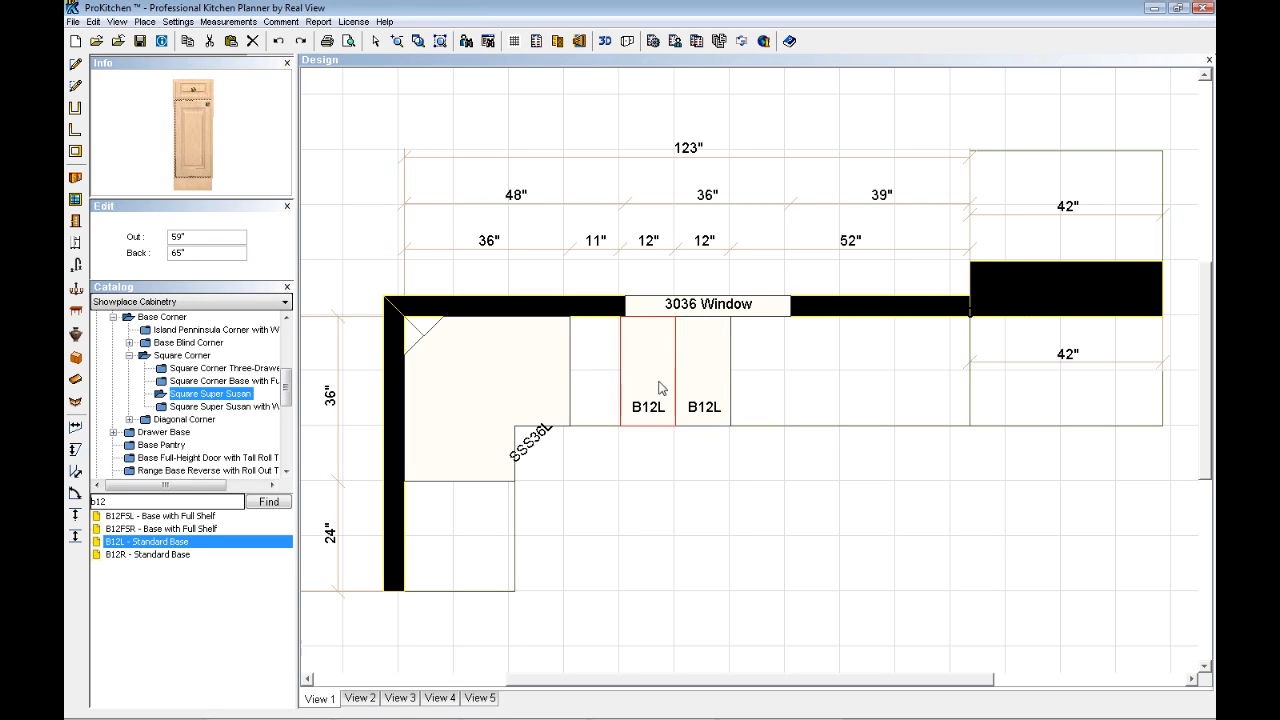
- Fit the copied B12L cabinet into the gap between the SSS36L corner cabinet and the original B12L
{"action": "right_click", "coordinate": [700, 411]}
{"action": "mouse_move", "coordinate": [730, 442]}
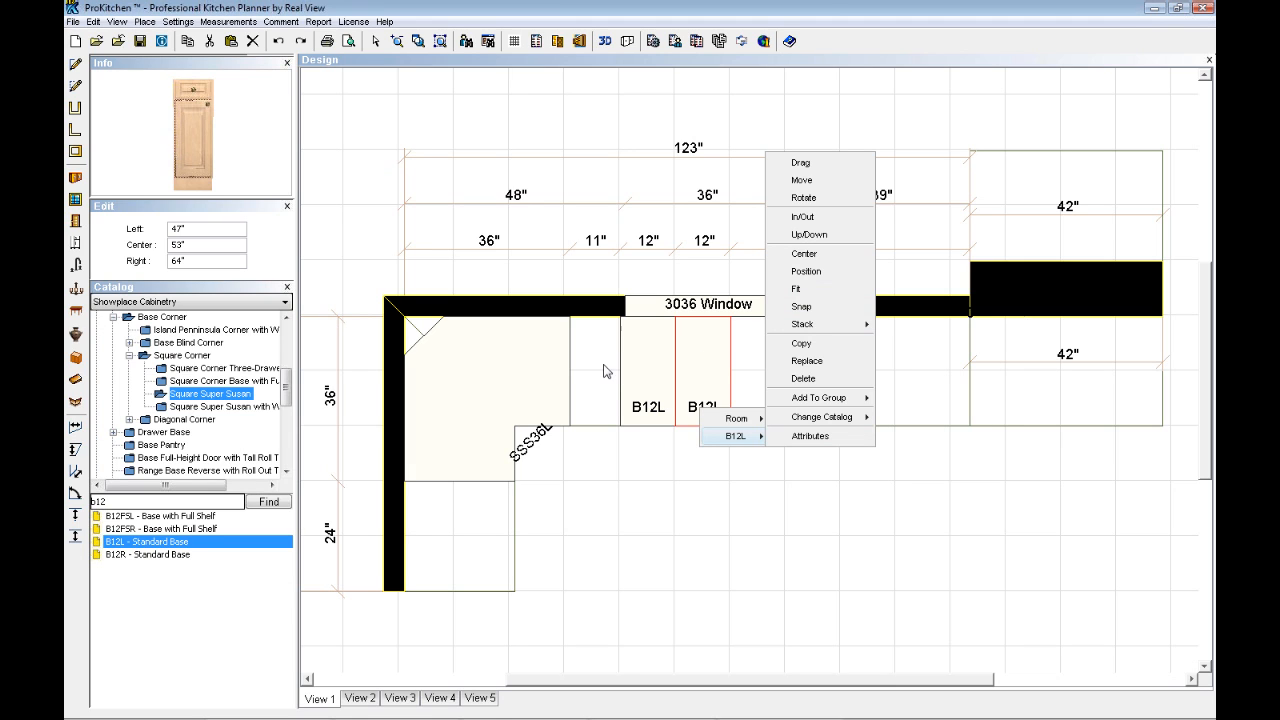
{"action": "left_click", "coordinate": [797, 289]}
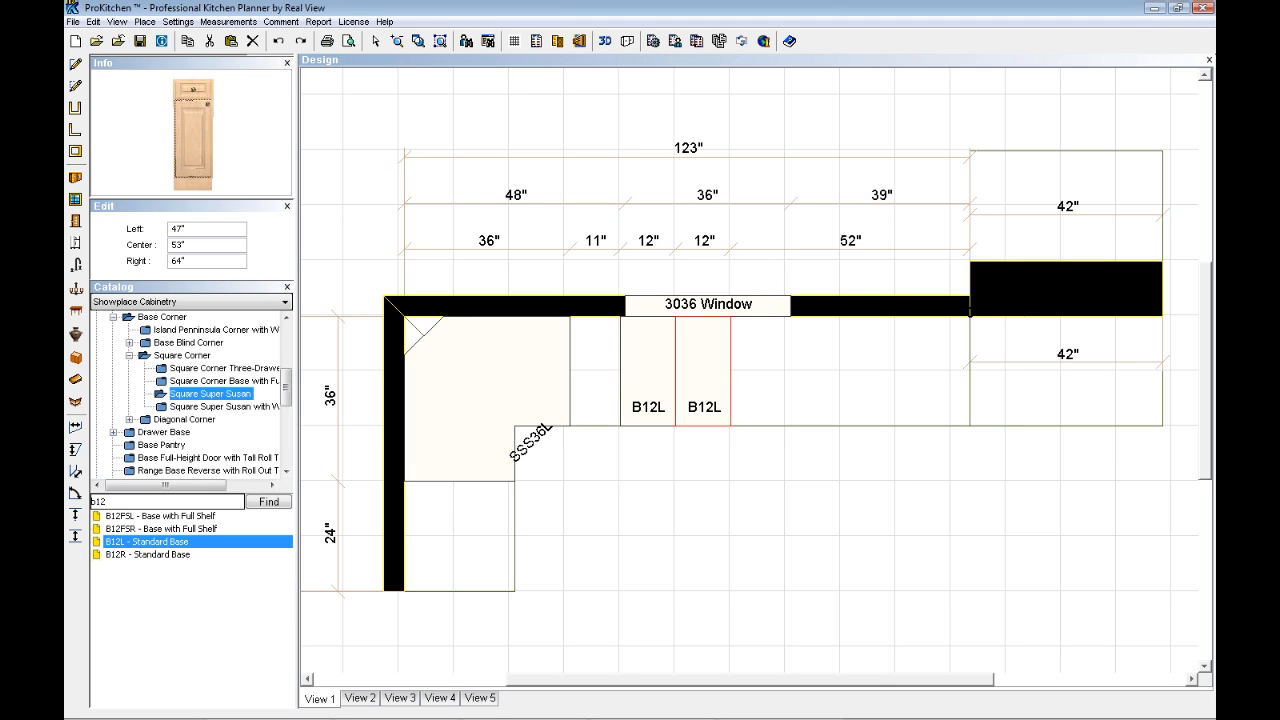
{"action": "left_click", "coordinate": [585, 385]}
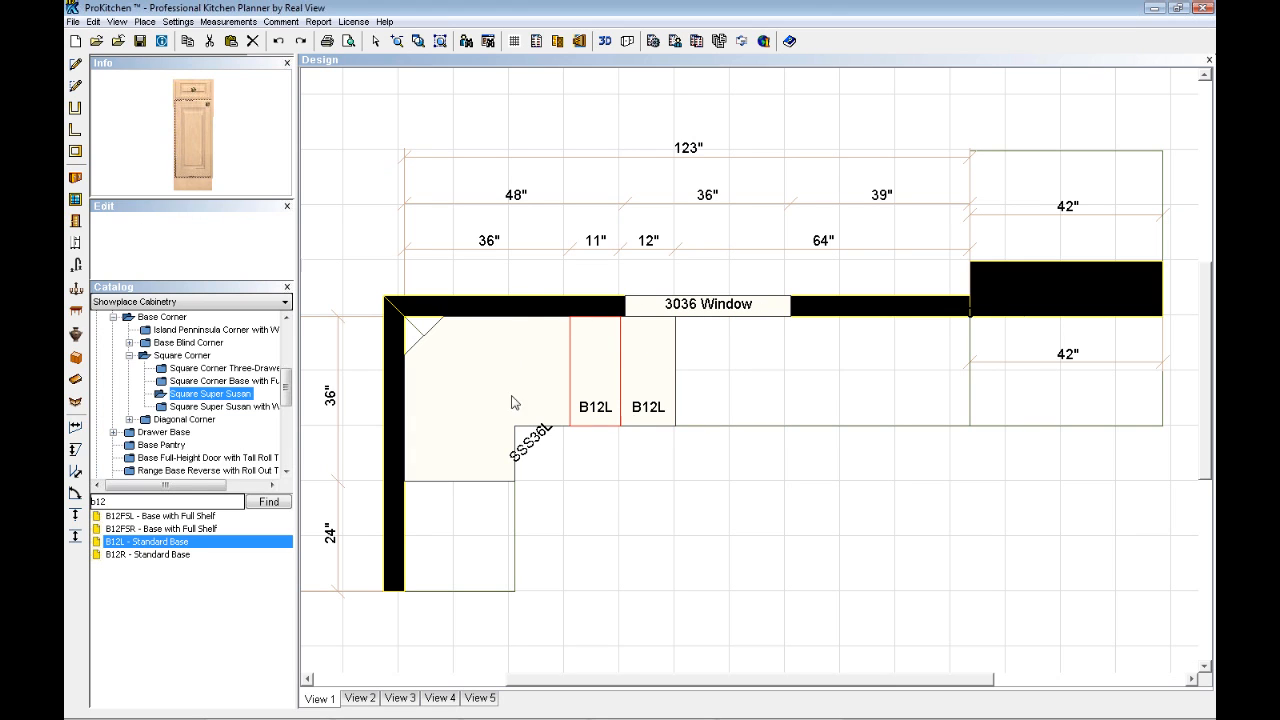
- Check the fitted cabinet's width in its attributes and set its plan notation to B11L
{"action": "left_click", "coordinate": [593, 380]}
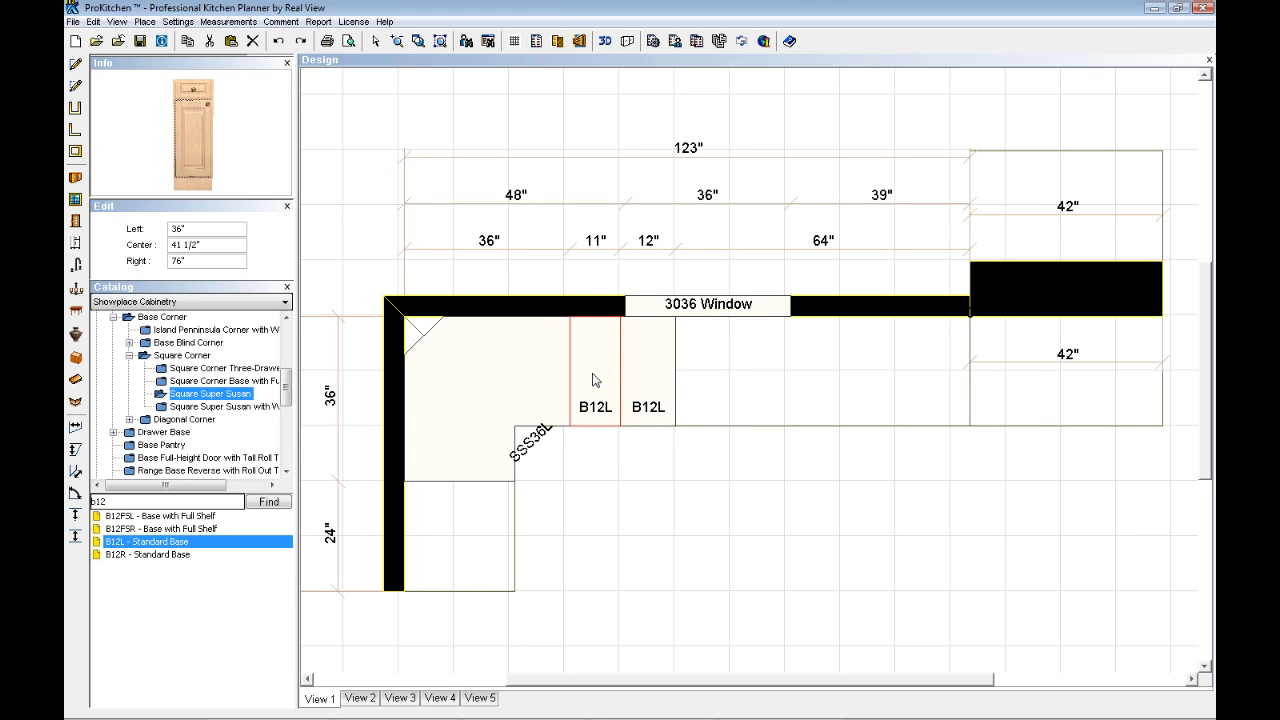
{"action": "double_click", "coordinate": [593, 380]}
{"action": "left_click_drag", "start_coordinate": [808, 356], "coordinate": [788, 356]}
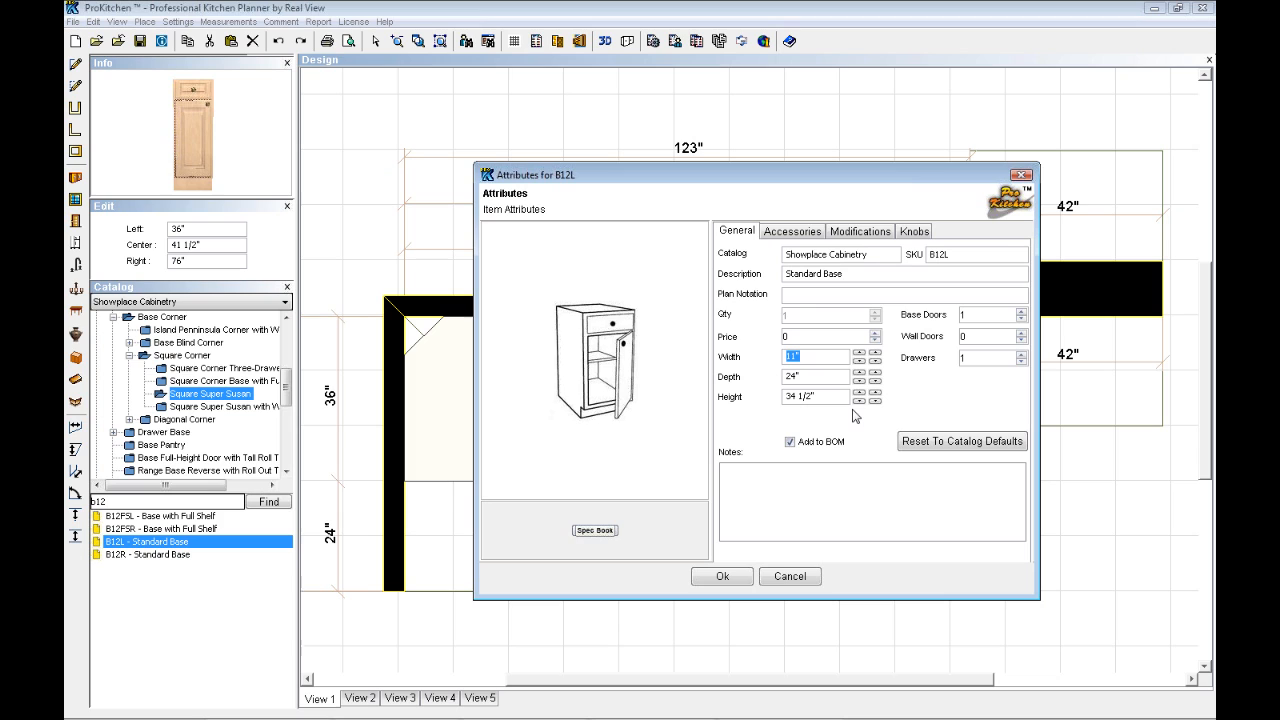
{"action": "left_click", "coordinate": [794, 295]}
{"action": "left_click", "coordinate": [743, 581]}
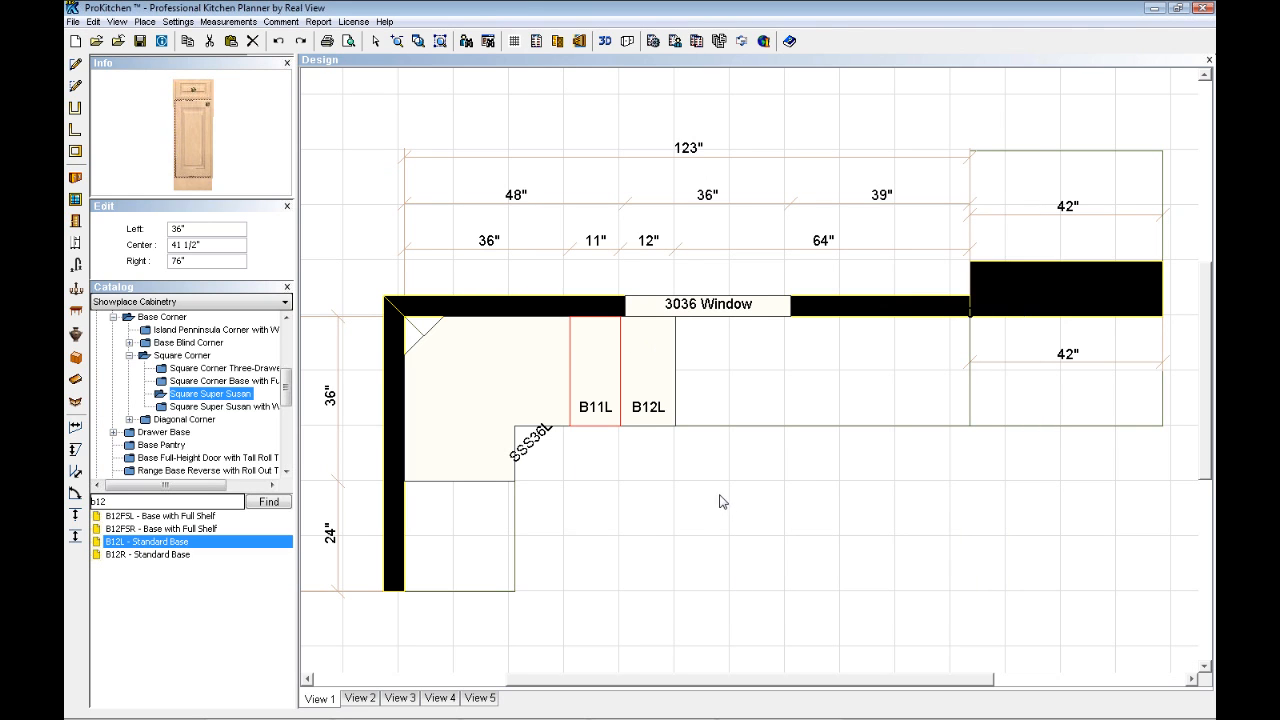
- Delete the B11L base cabinet between the SSS36L corner cabinet and the B12L on the window wall
{"action": "right_click", "coordinate": [597, 381]}
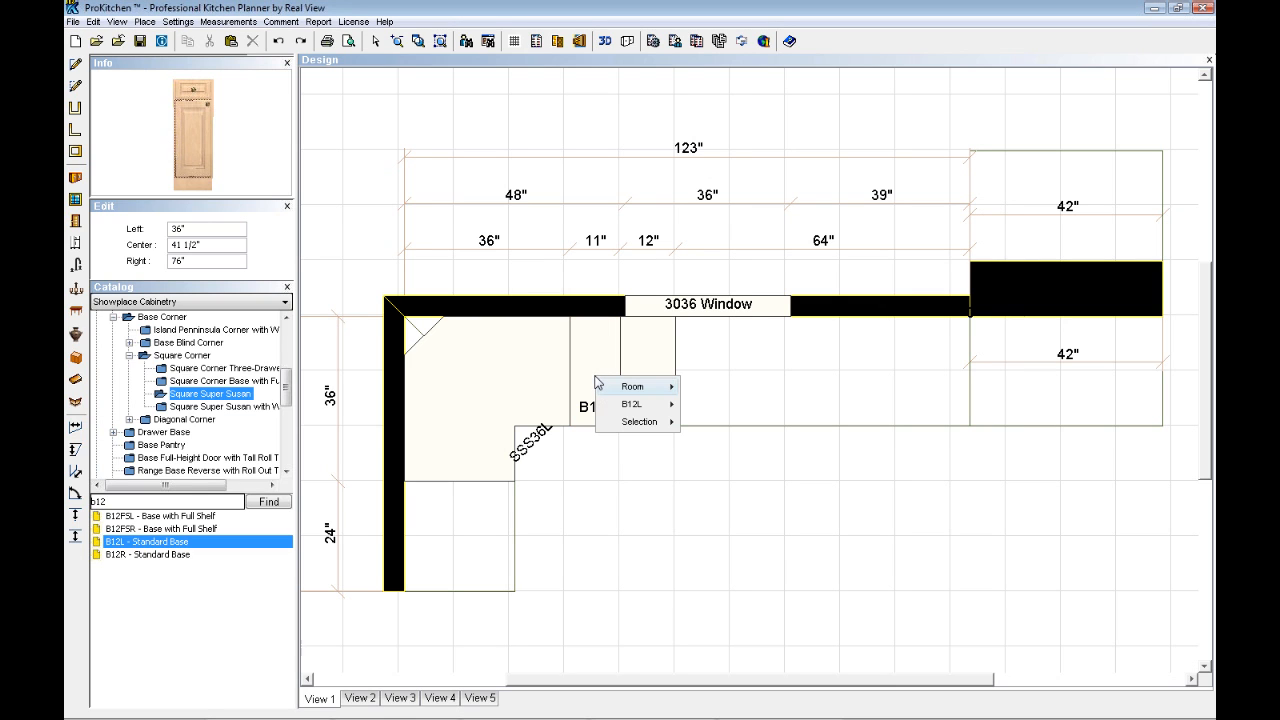
{"action": "mouse_move", "coordinate": [632, 408]}
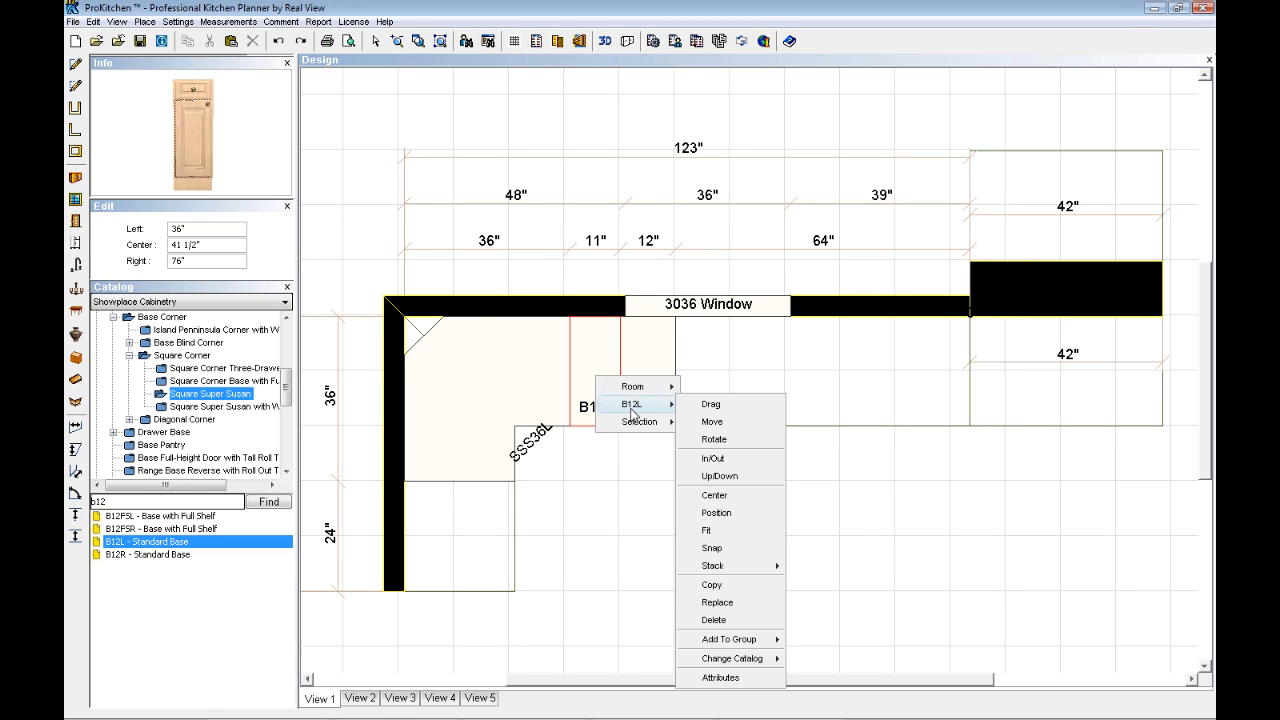
{"action": "left_click", "coordinate": [713, 619]}
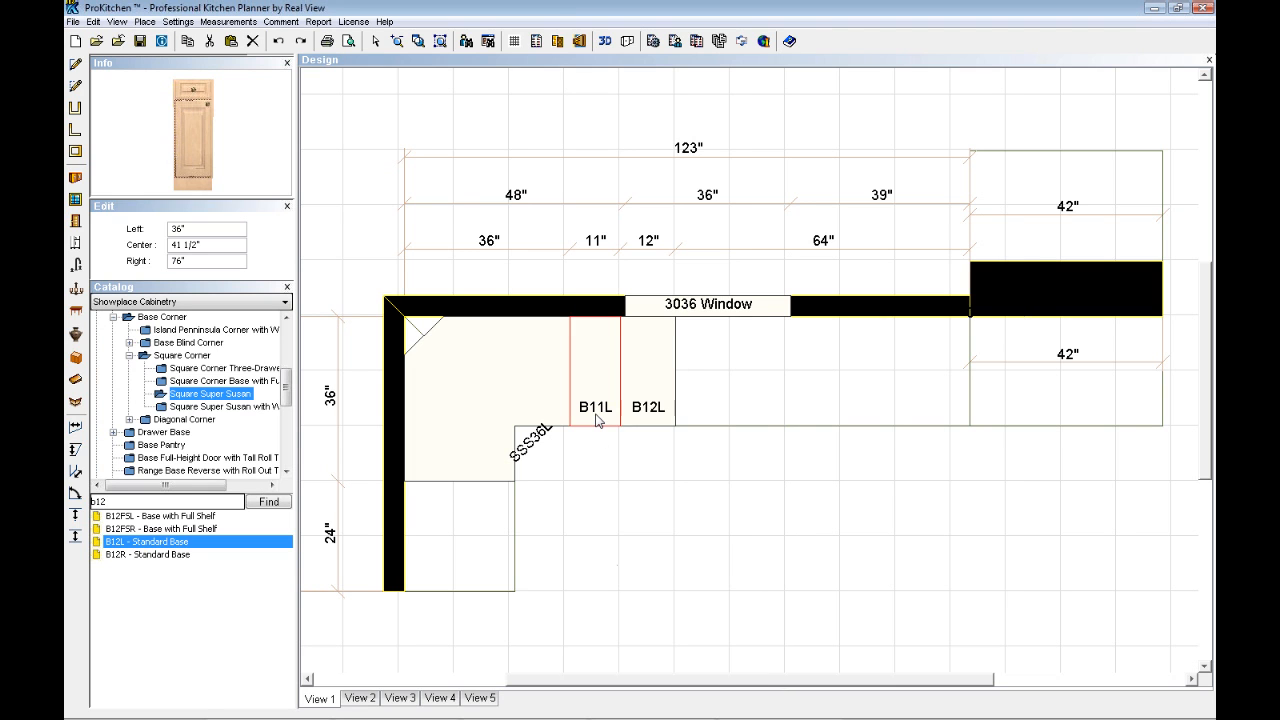
{"action": "double_click", "coordinate": [597, 420]}
{"action": "left_click", "coordinate": [785, 575]}
{"action": "key", "text": "Delete"}
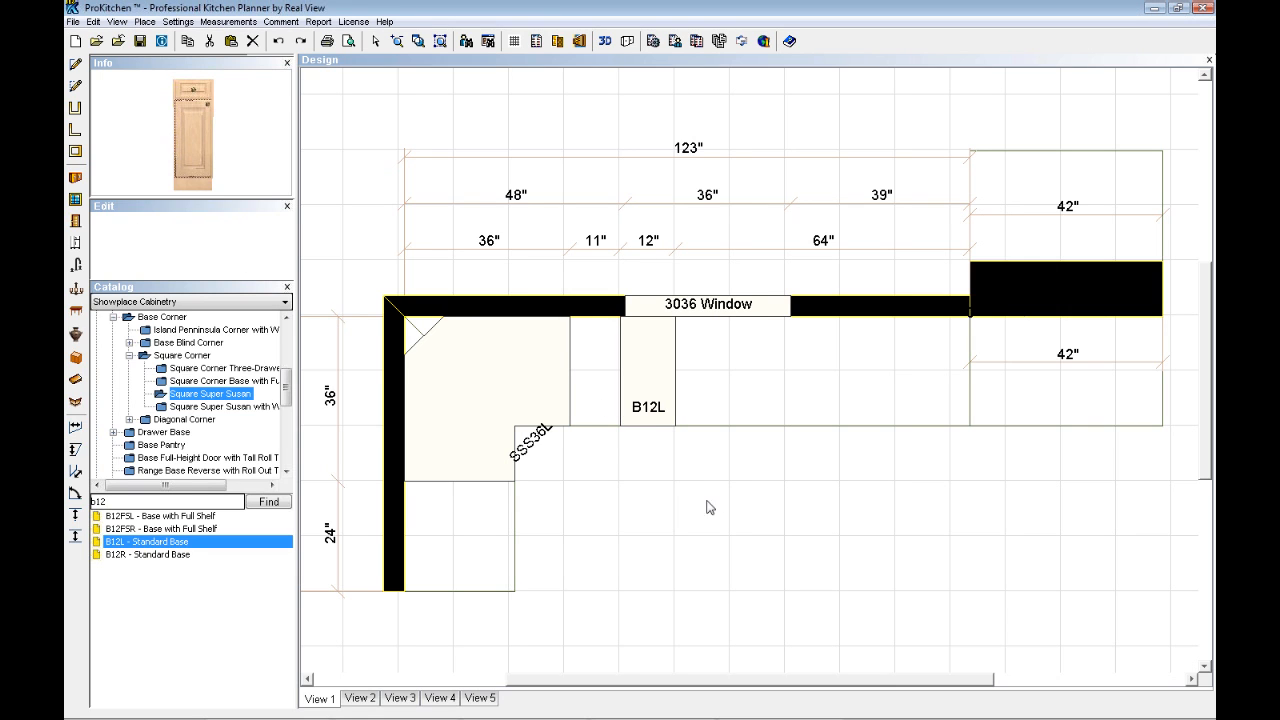
- Snap the B12L base cabinet against the side of the SSS36L corner cabinet on the window wall
{"action": "right_click", "coordinate": [647, 403]}
{"action": "mouse_move", "coordinate": [677, 437]}
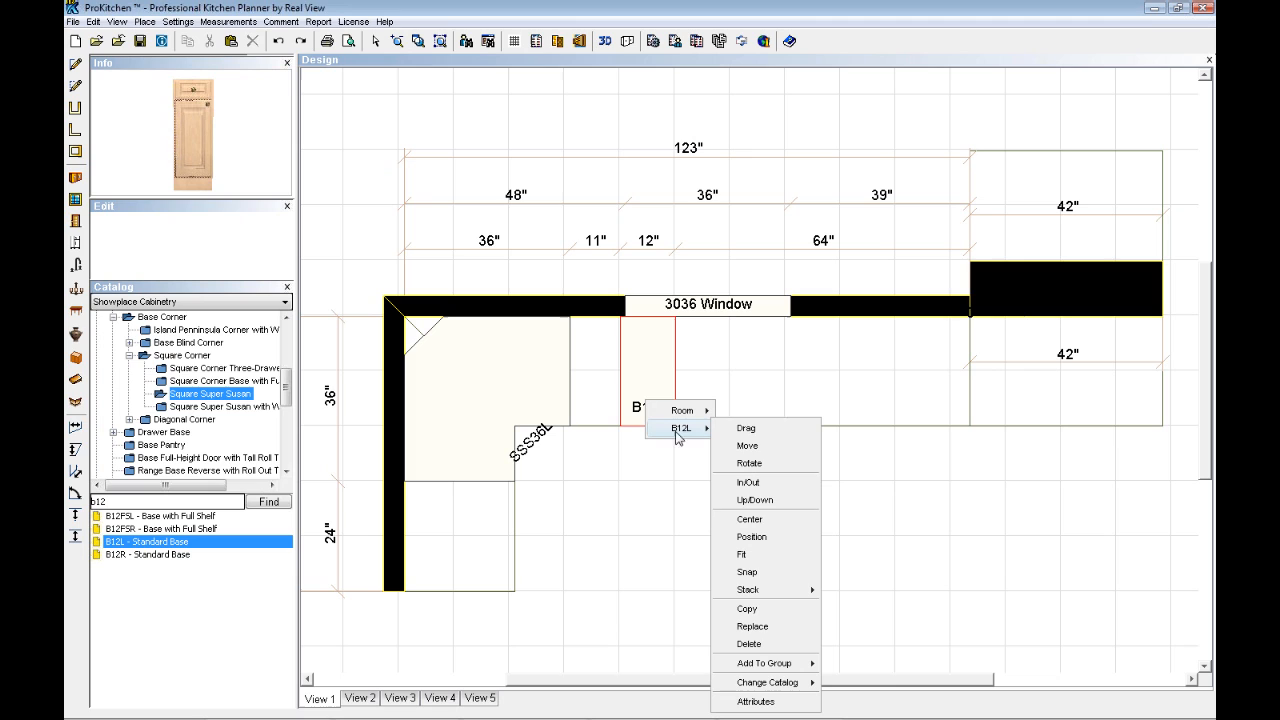
{"action": "left_click", "coordinate": [752, 573]}
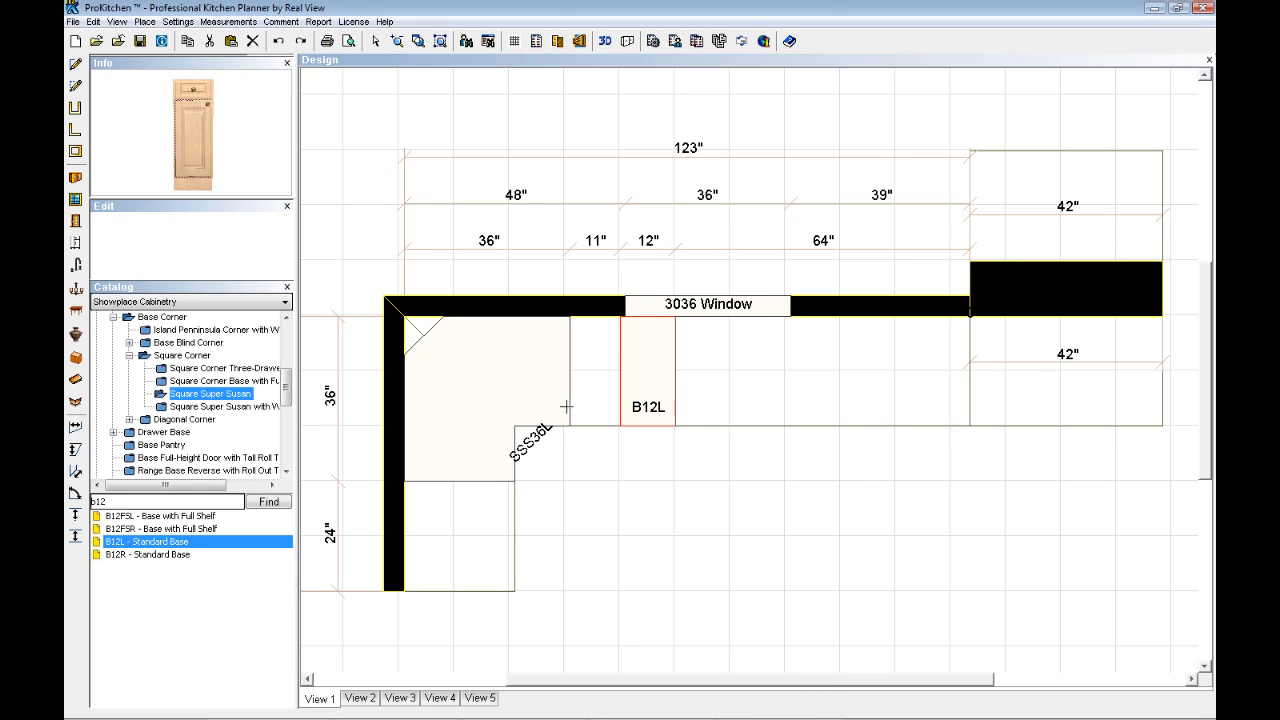
{"action": "left_click", "coordinate": [563, 402]}
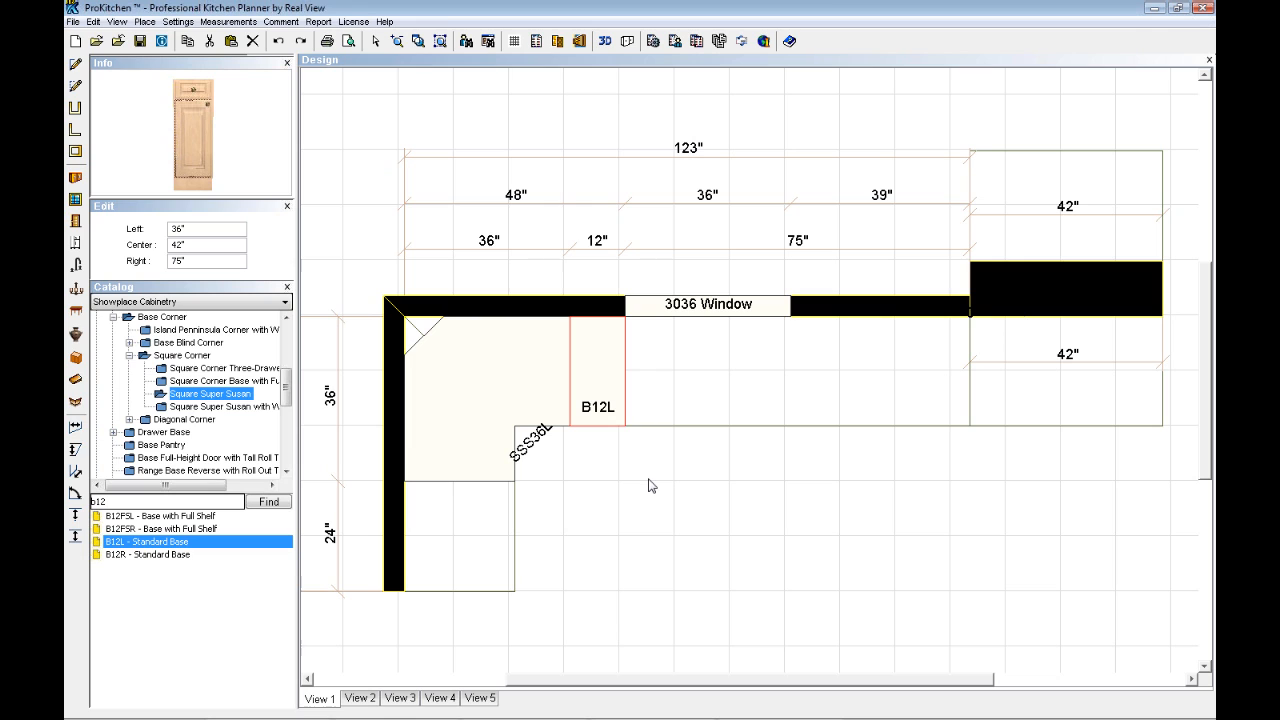
{"action": "right_click", "coordinate": [600, 388]}
{"action": "mouse_move", "coordinate": [636, 409]}
{"action": "mouse_move", "coordinate": [716, 578]}
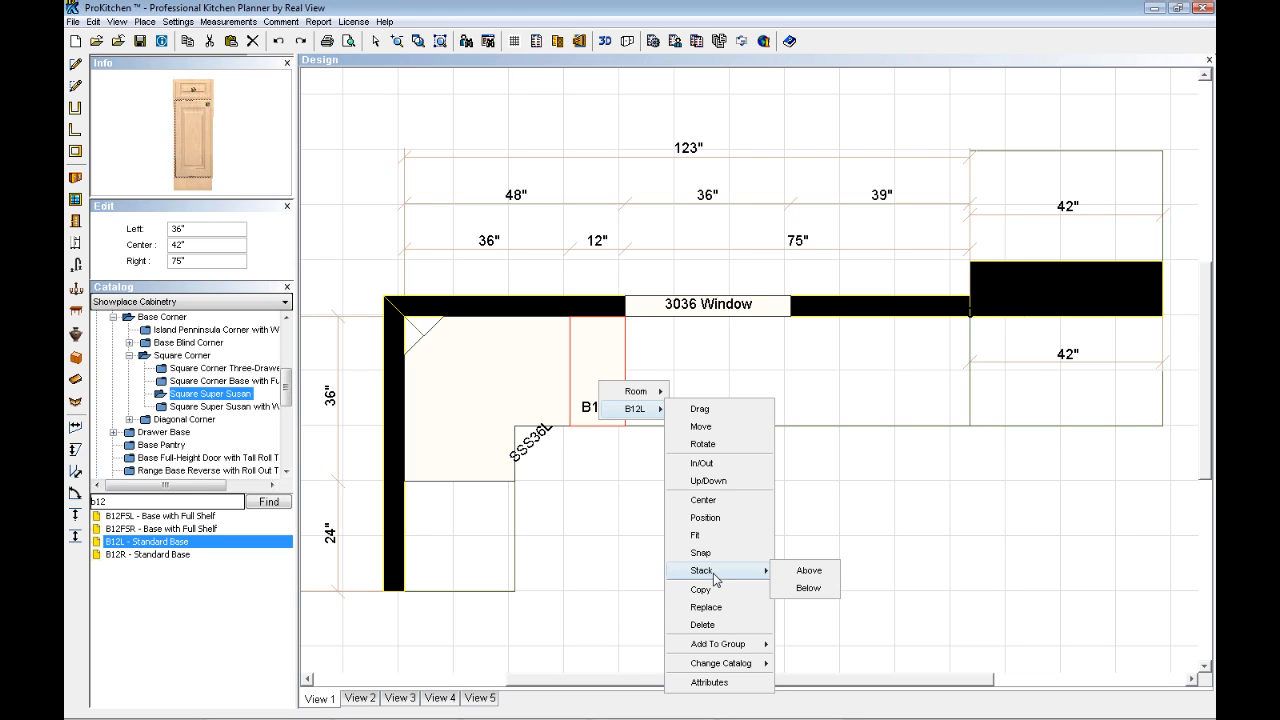
{"action": "left_click", "coordinate": [607, 551]}
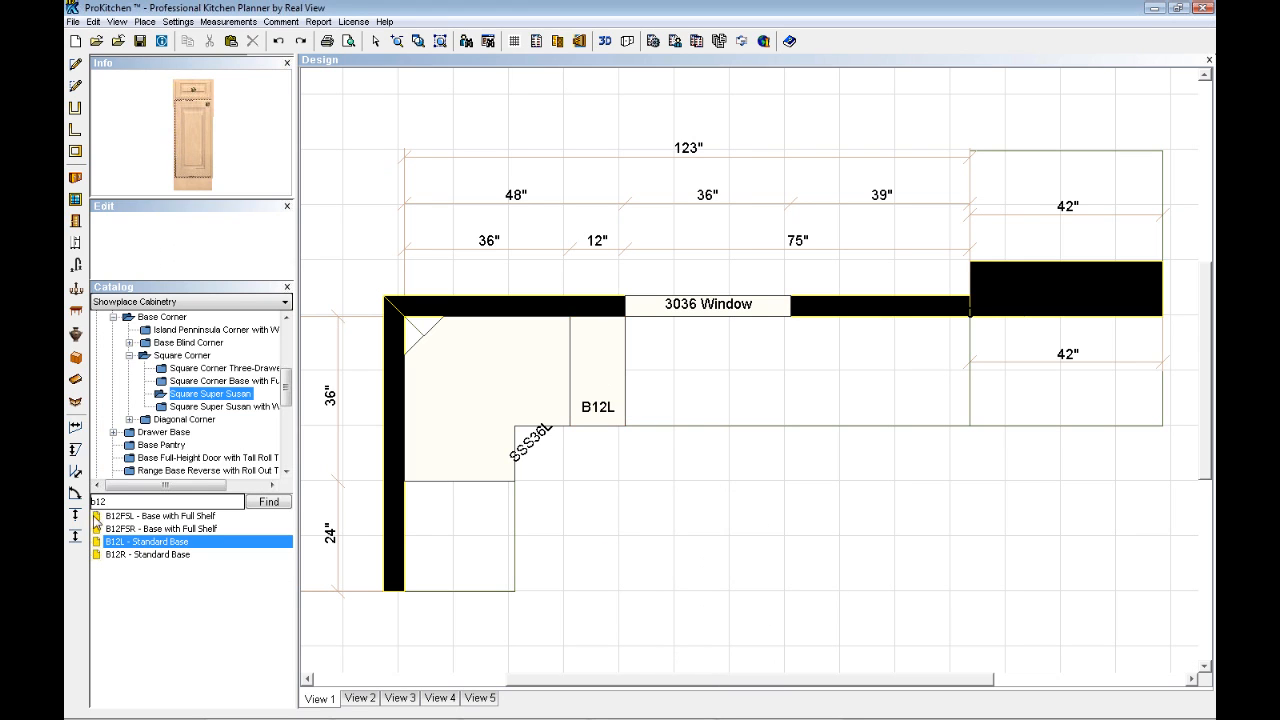
- Find the 2W3030 wall cabinet in the catalog and place it on the window wall, about 5 3/4" from the end farthest from the corner
{"action": "left_click_drag", "start_coordinate": [113, 500], "coordinate": [68, 508]}
{"action": "type", "text": "2w3030"}
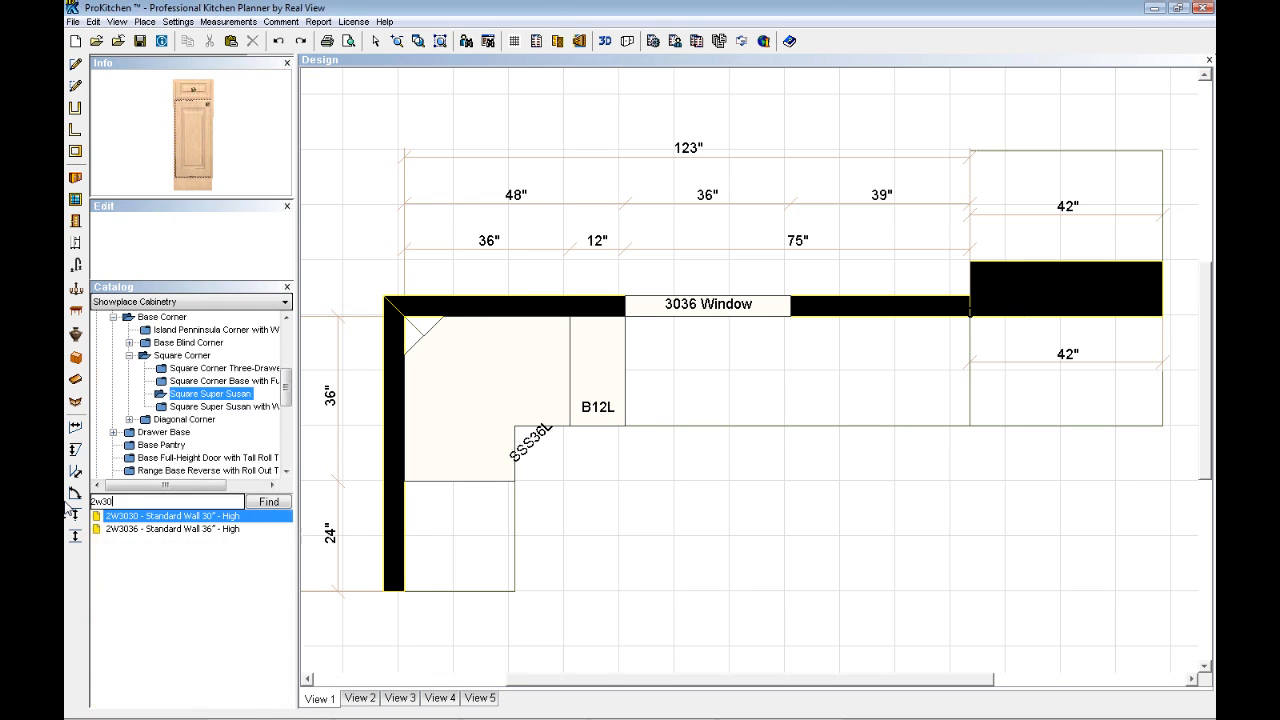
{"action": "left_click", "coordinate": [148, 522]}
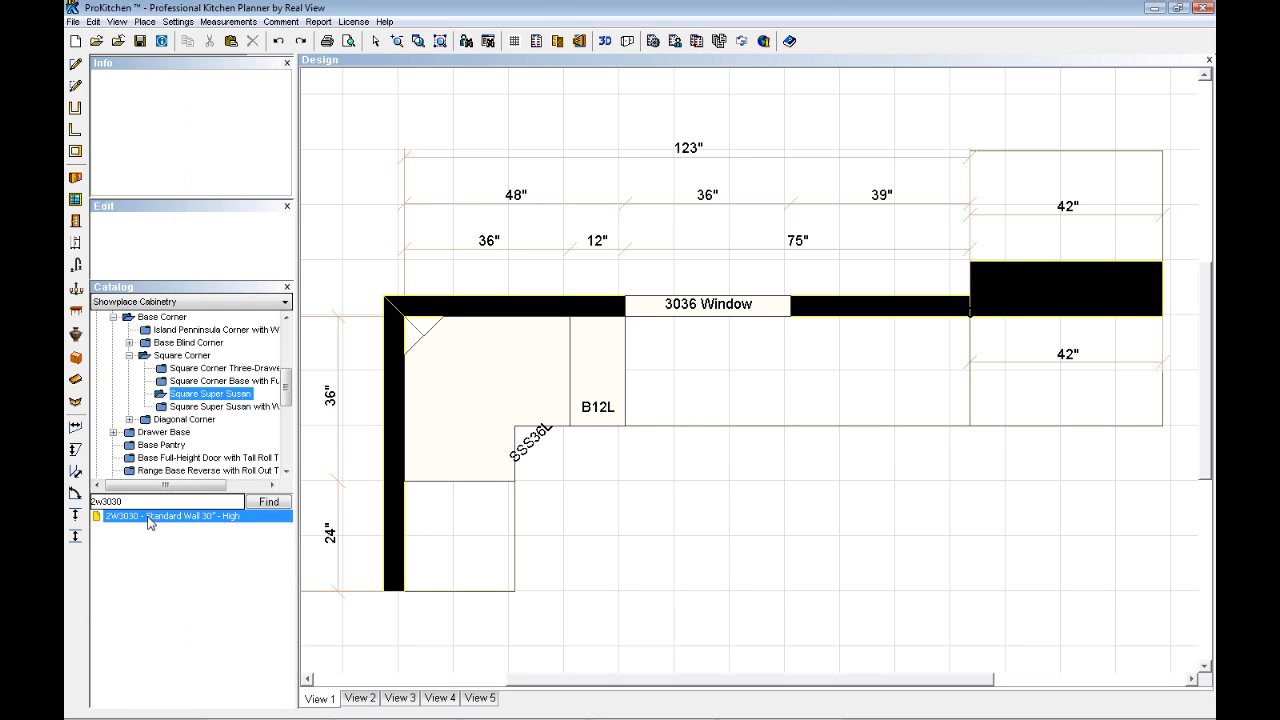
{"action": "left_click", "coordinate": [809, 348]}
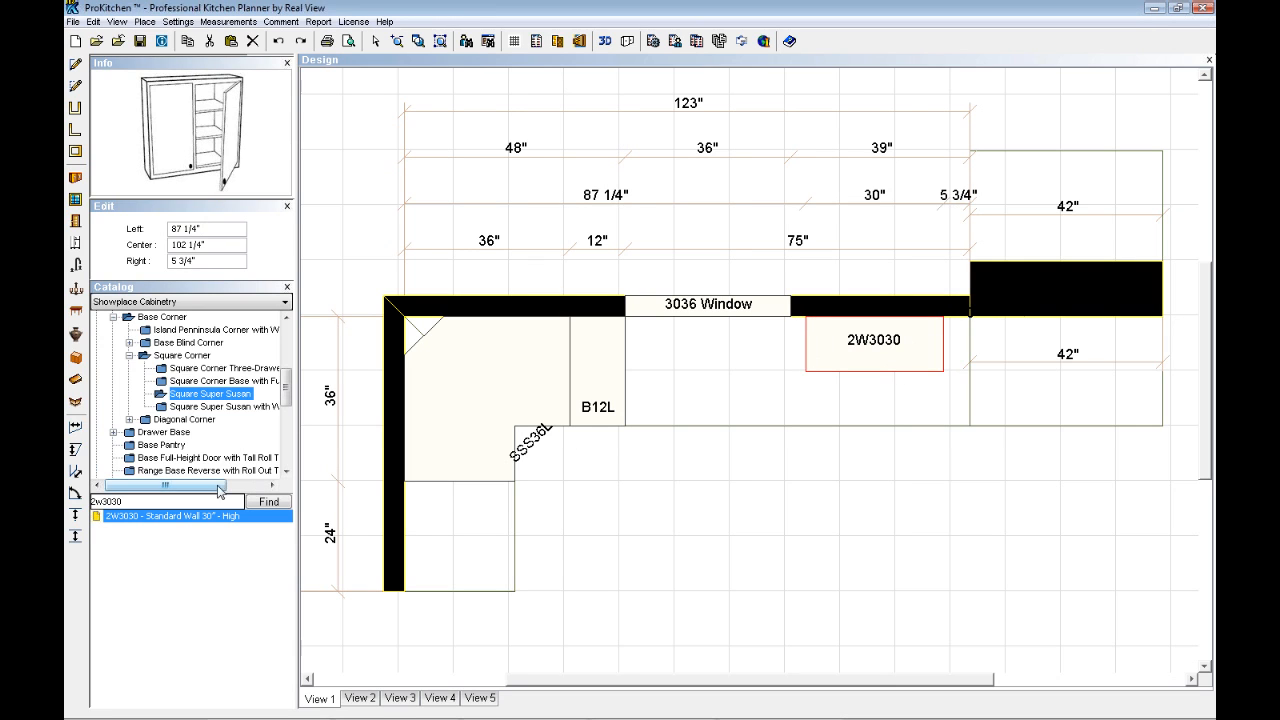
- Place a 2W3012 wall cabinet in the open floor area and stack it above the 2W3030
{"action": "type", "text": "12"}
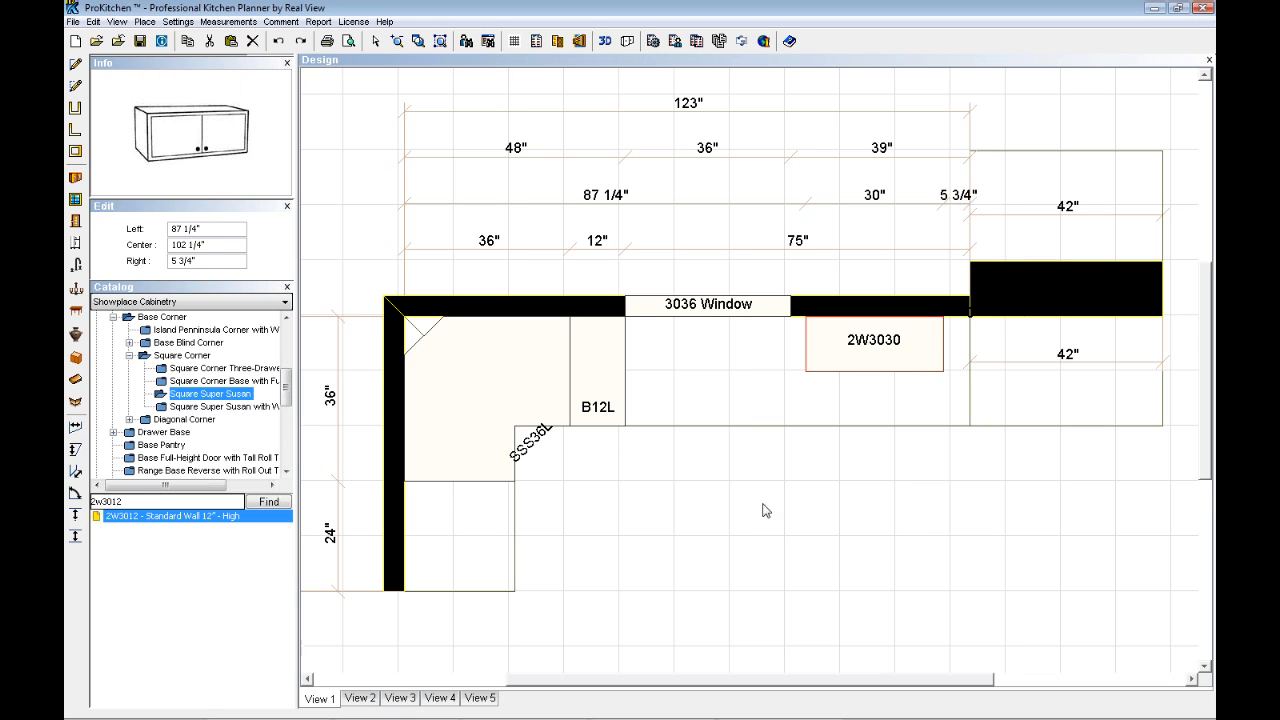
{"action": "left_click", "coordinate": [792, 494]}
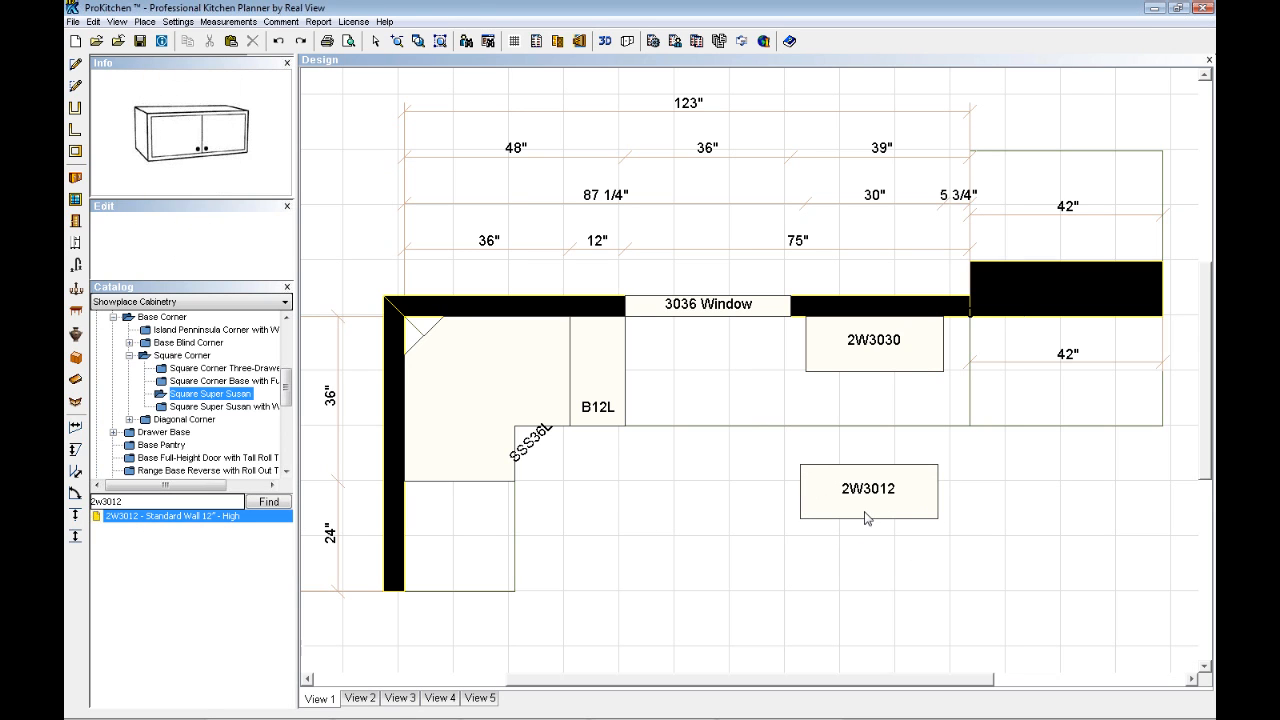
{"action": "right_click", "coordinate": [866, 499]}
{"action": "mouse_move", "coordinate": [905, 525]}
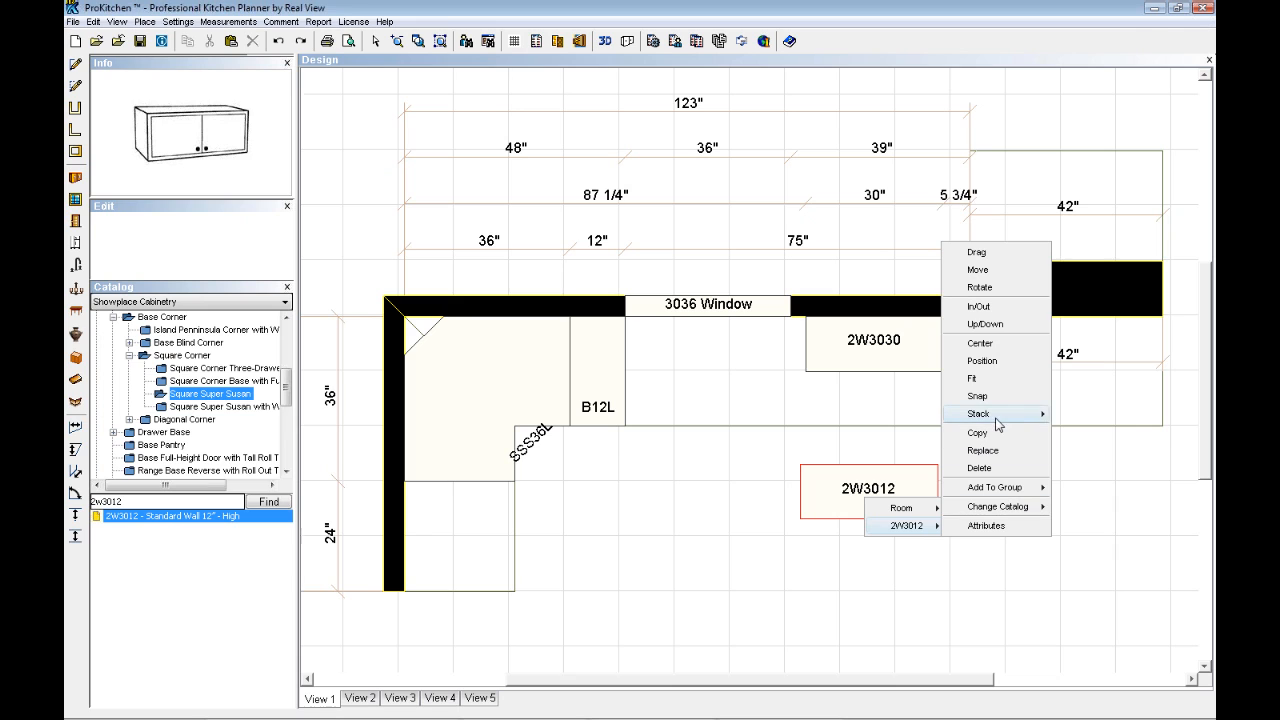
{"action": "mouse_move", "coordinate": [998, 424]}
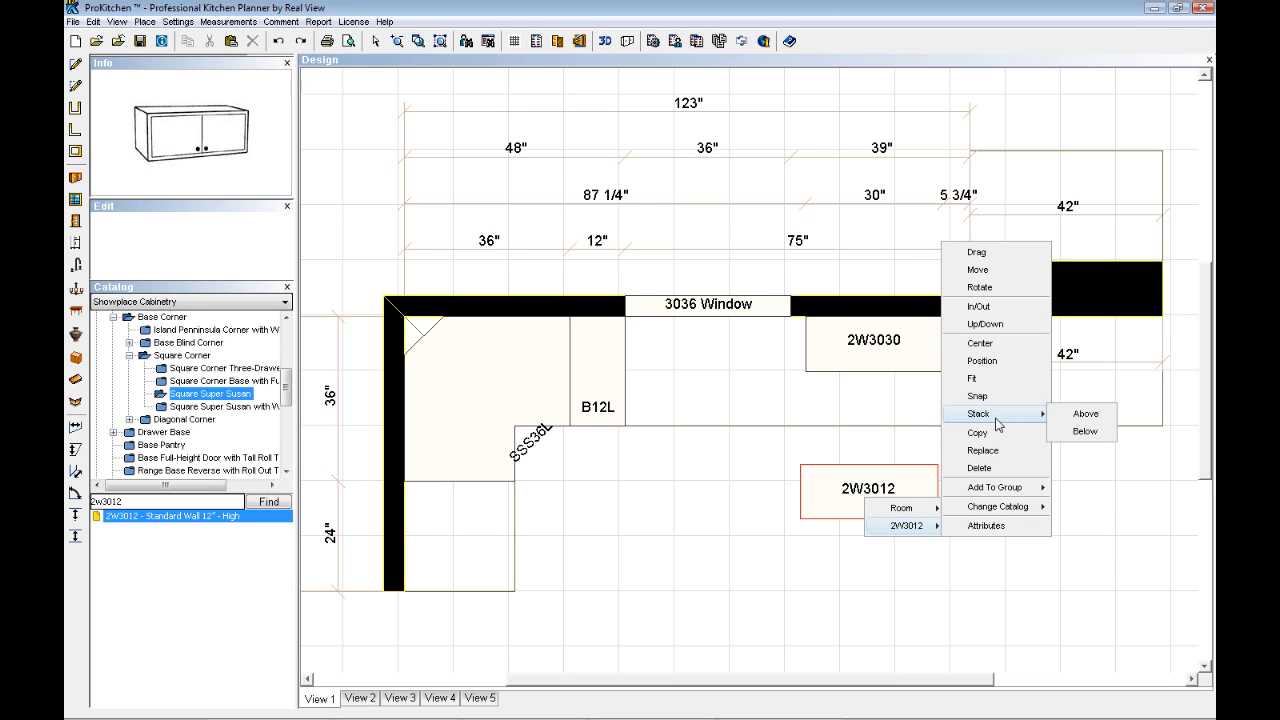
{"action": "left_click", "coordinate": [1086, 416]}
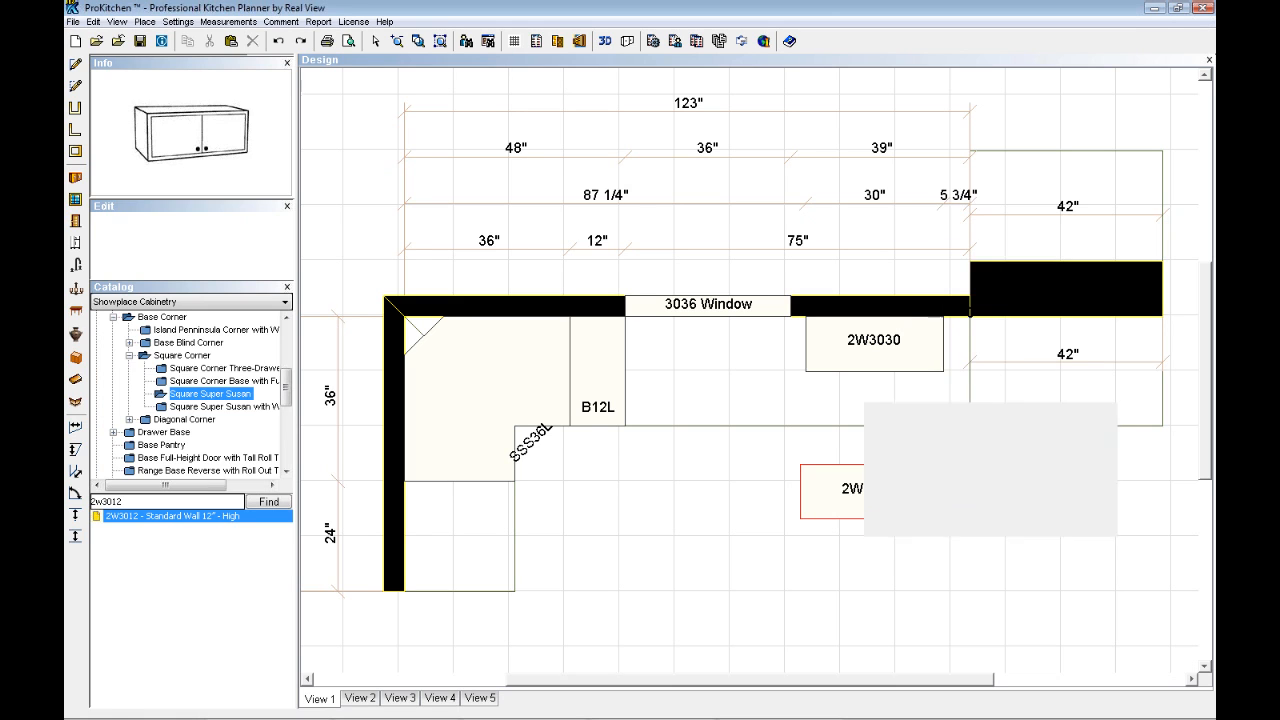
{"action": "left_click", "coordinate": [877, 347]}
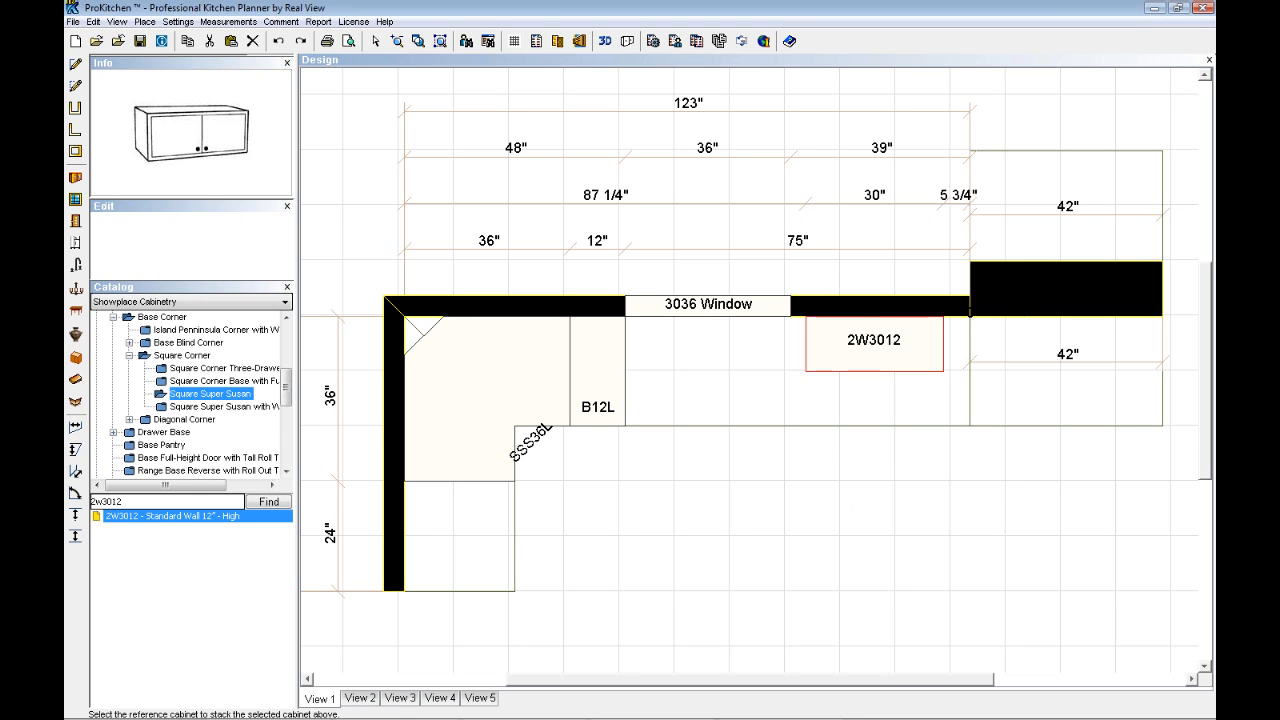
- Examine the stacked wall cabinets in the Sink Wall elevation and review the stack's group and change-catalog options, then close the elevation
{"action": "left_click", "coordinate": [579, 42]}
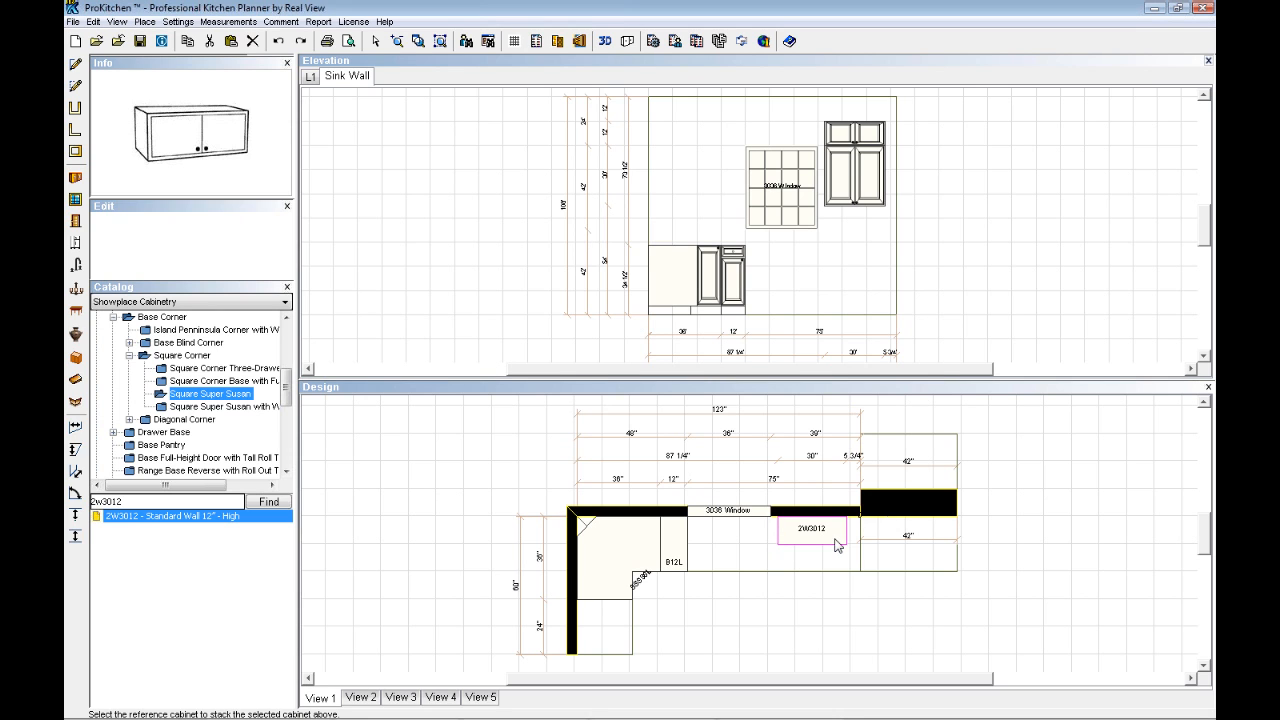
{"action": "right_click", "coordinate": [820, 540]}
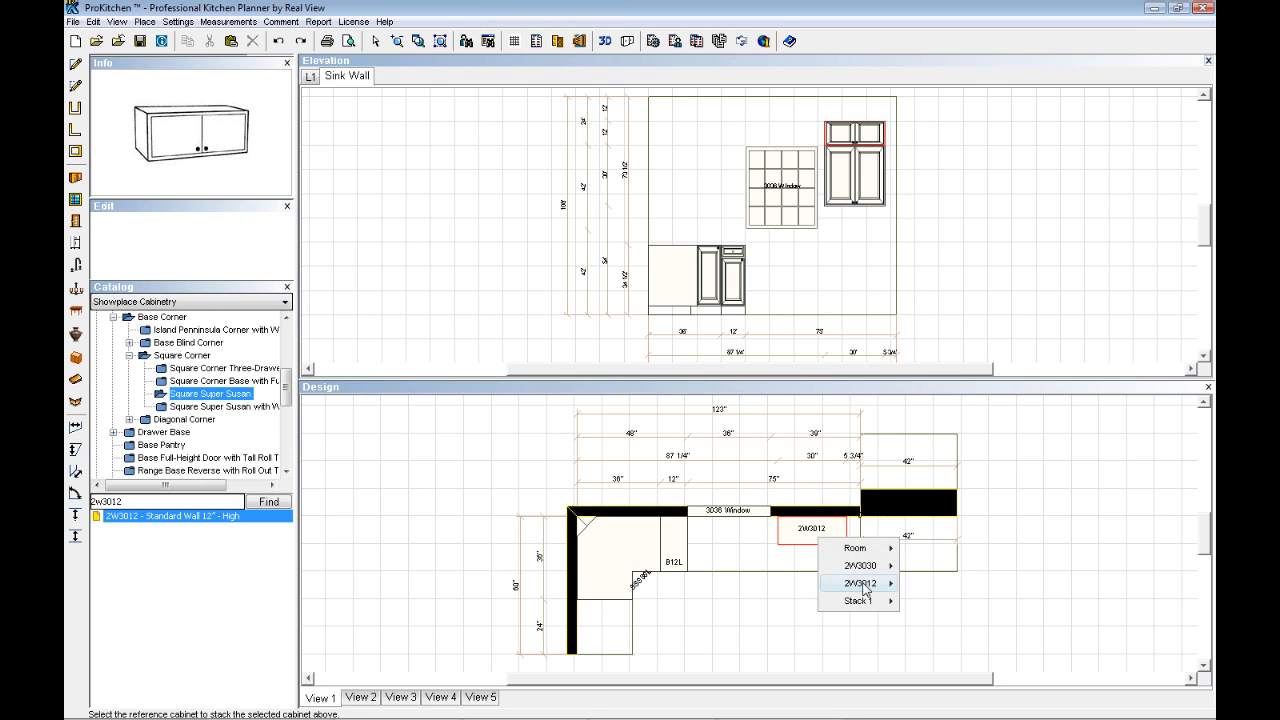
{"action": "mouse_move", "coordinate": [864, 568]}
{"action": "mouse_move", "coordinate": [858, 600]}
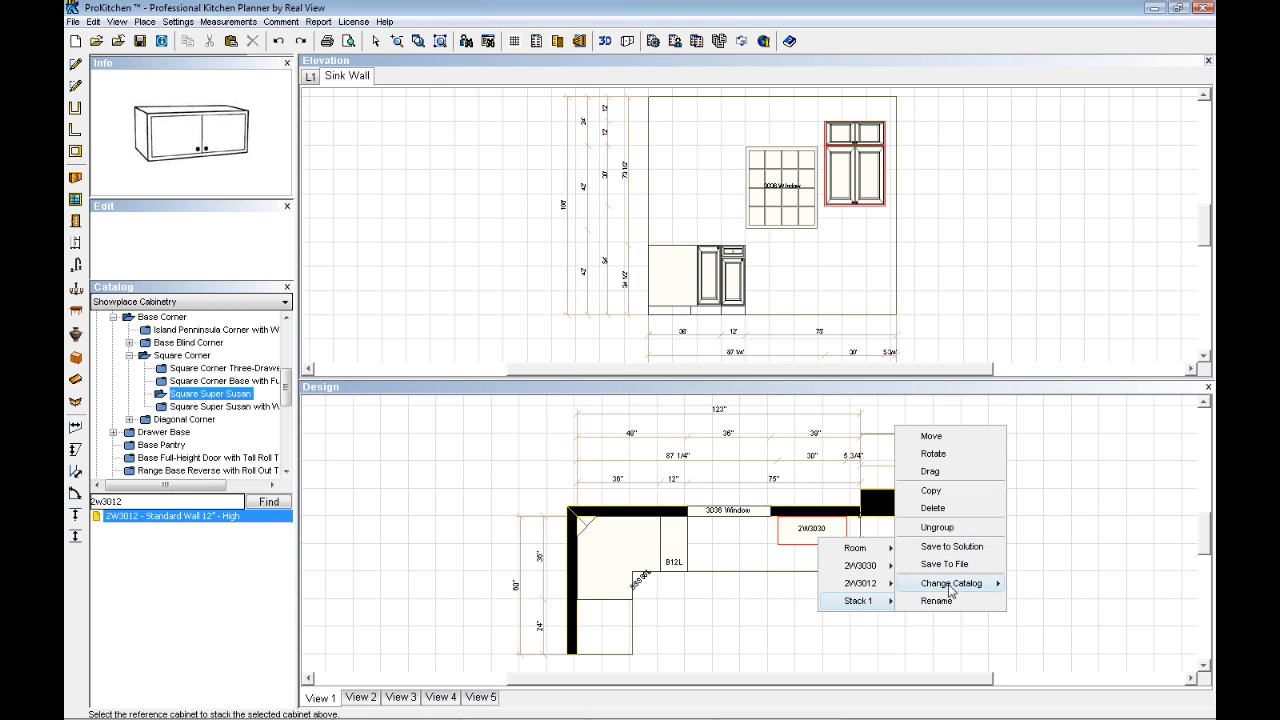
{"action": "mouse_move", "coordinate": [950, 586]}
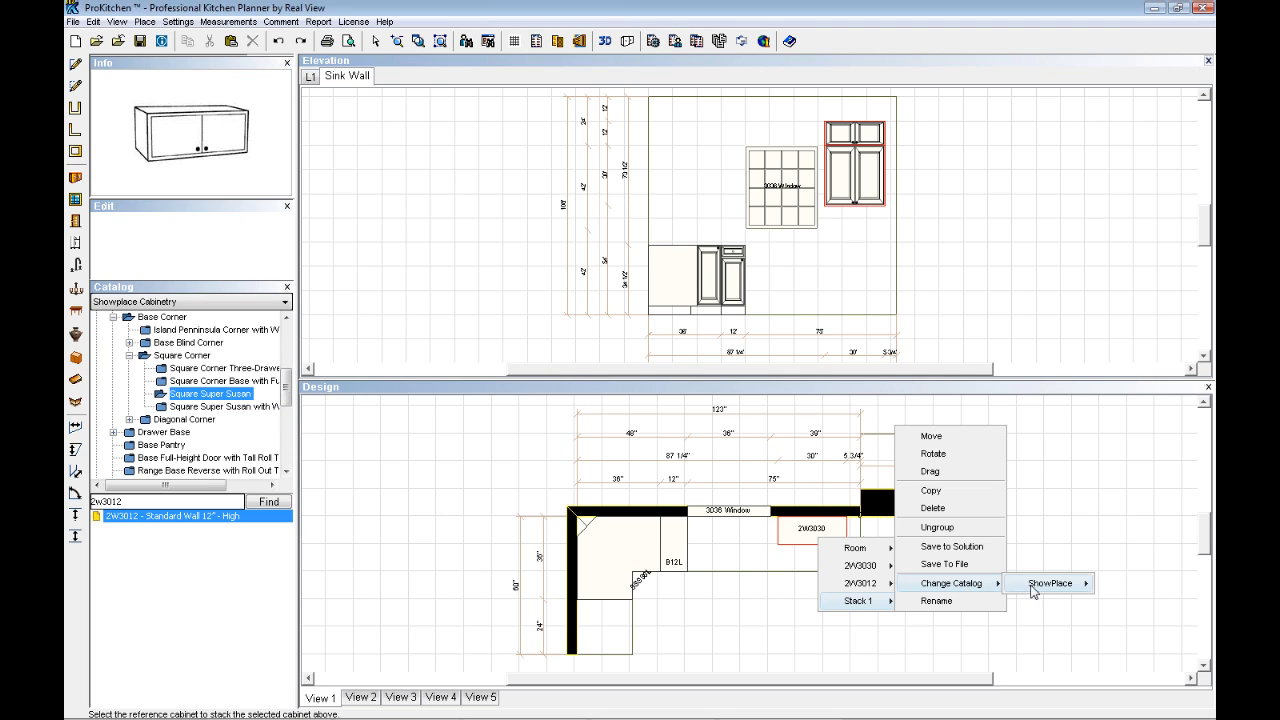
{"action": "mouse_move", "coordinate": [1040, 588]}
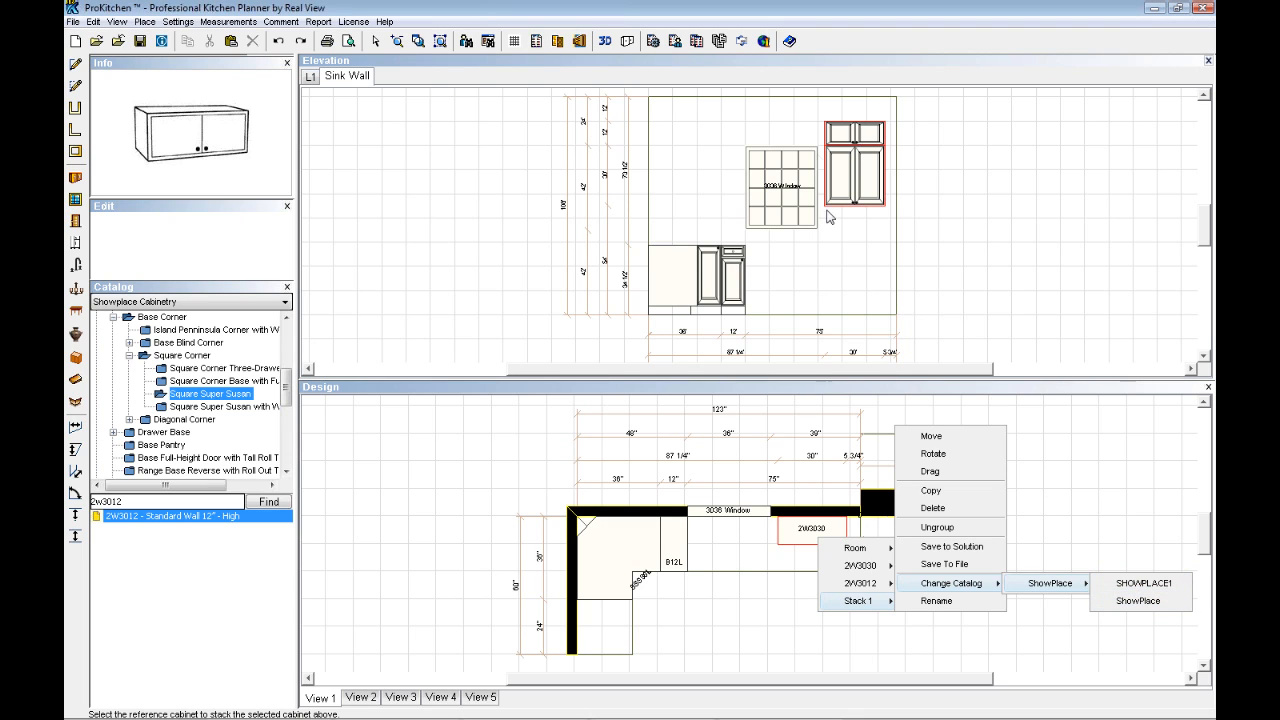
{"action": "left_click", "coordinate": [1095, 500]}
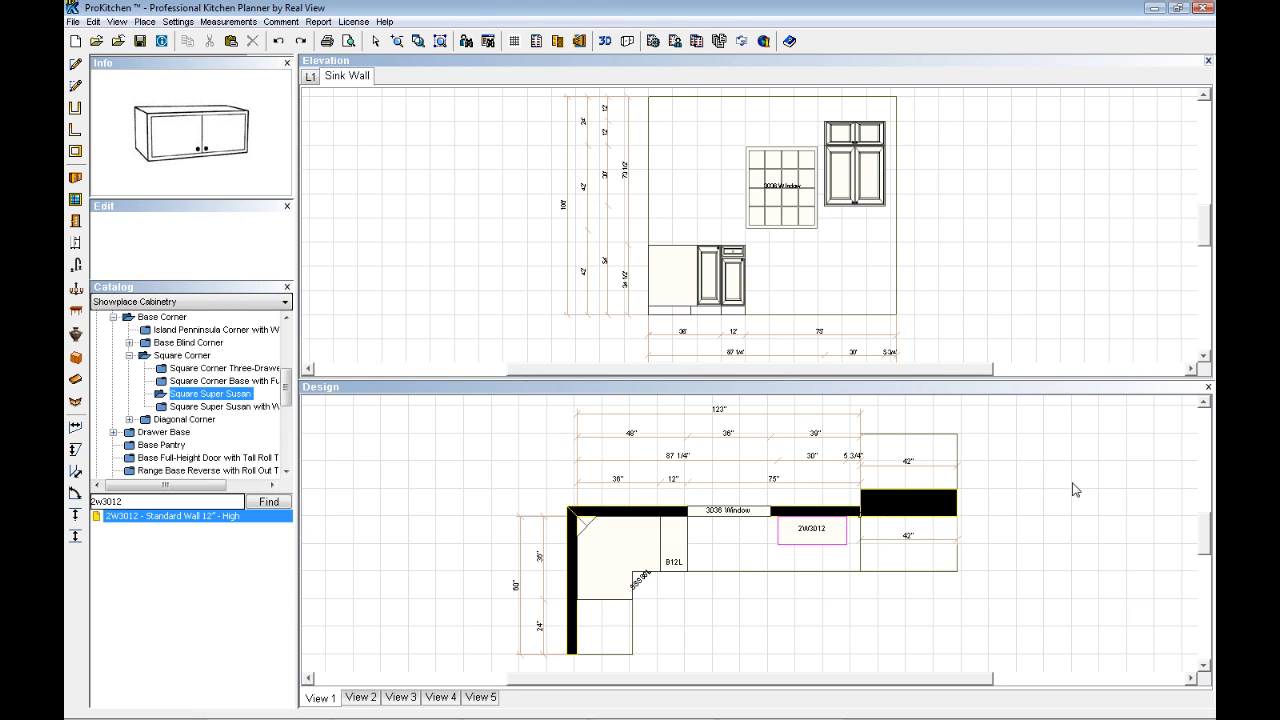
{"action": "left_click", "coordinate": [1207, 61]}
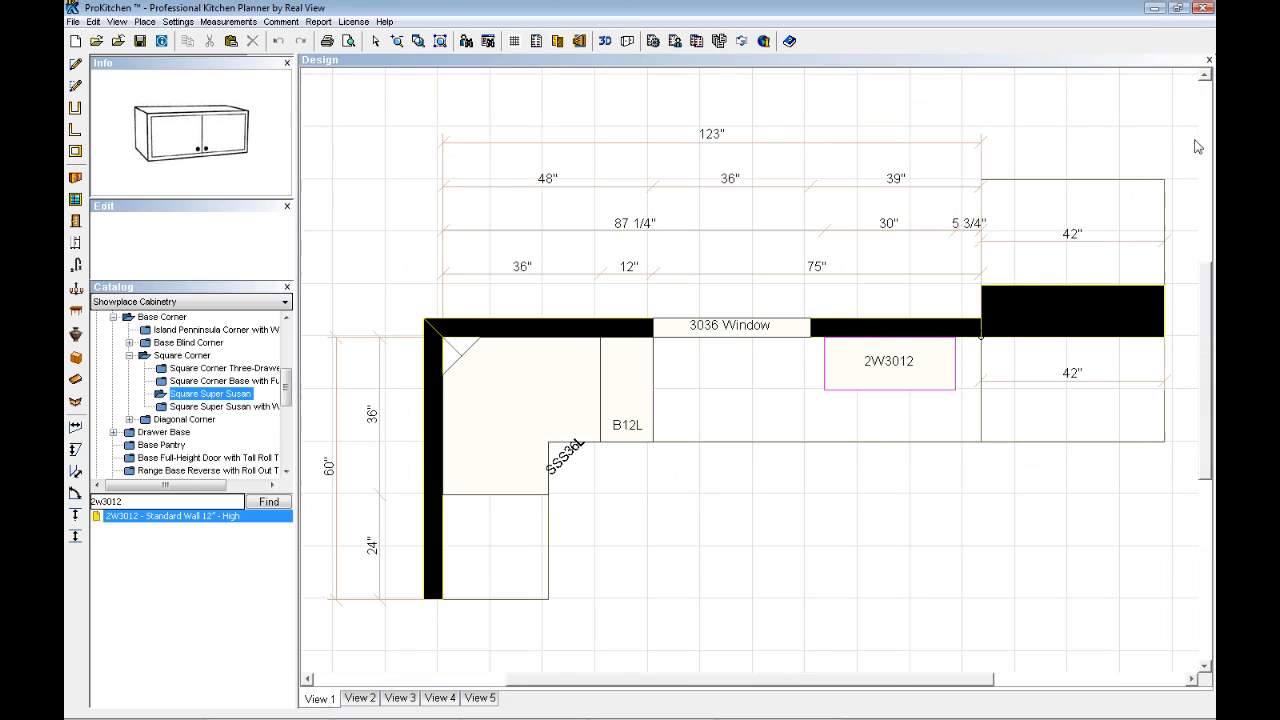
- Replace the B12L cabinet with the 3DB12 Three Drawer Base from the Showplace Cabinetry catalog
{"action": "right_click", "coordinate": [621, 405]}
{"action": "mouse_move", "coordinate": [650, 441]}
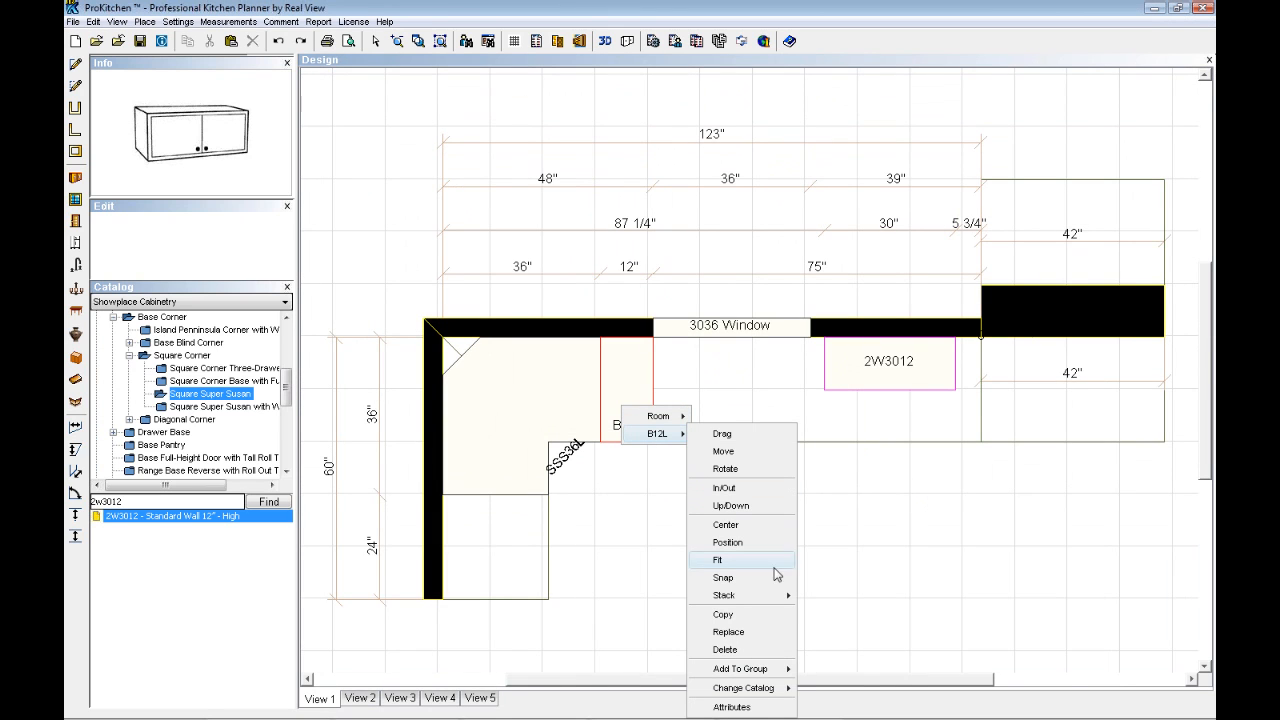
{"action": "left_click", "coordinate": [737, 633]}
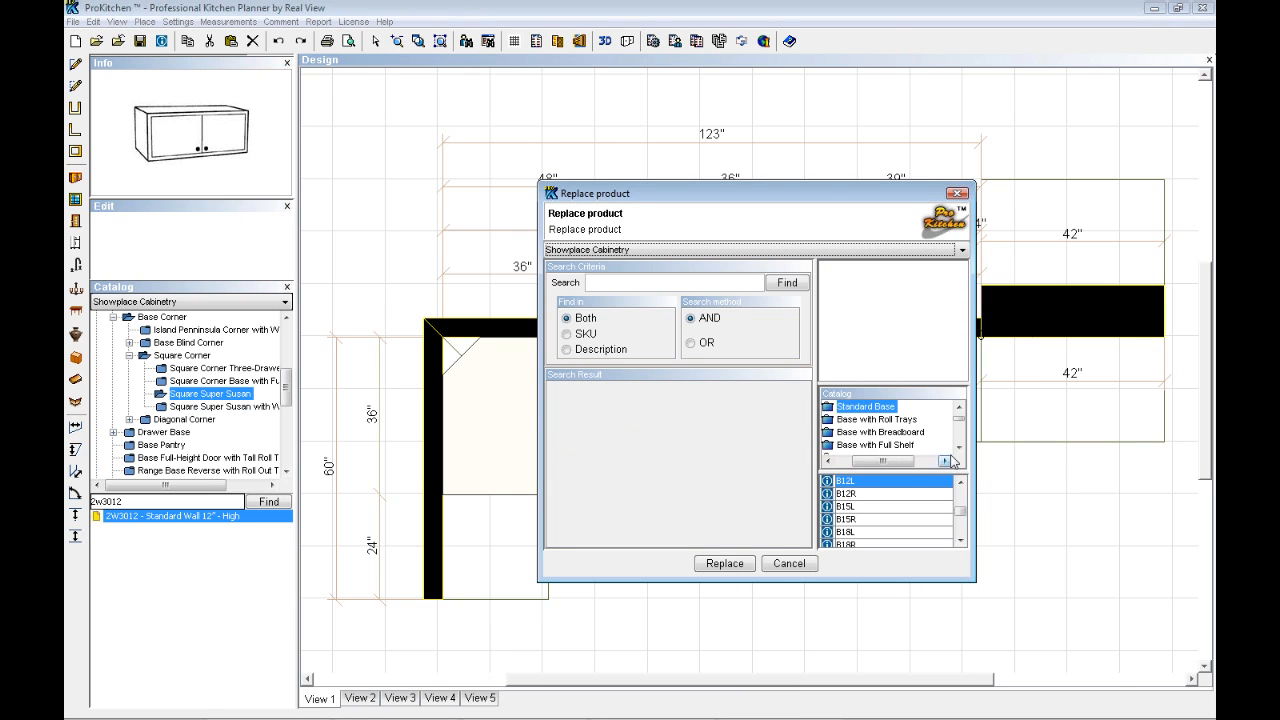
{"action": "left_click", "coordinate": [959, 451]}
{"action": "left_click", "coordinate": [959, 451]}
{"action": "left_click", "coordinate": [959, 451]}
{"action": "left_click", "coordinate": [959, 451]}
{"action": "left_click", "coordinate": [959, 451]}
{"action": "left_click", "coordinate": [959, 451]}
{"action": "left_click", "coordinate": [959, 451]}
{"action": "left_click", "coordinate": [959, 451]}
{"action": "left_click", "coordinate": [959, 451]}
{"action": "left_click", "coordinate": [959, 451]}
{"action": "double_click", "coordinate": [883, 437]}
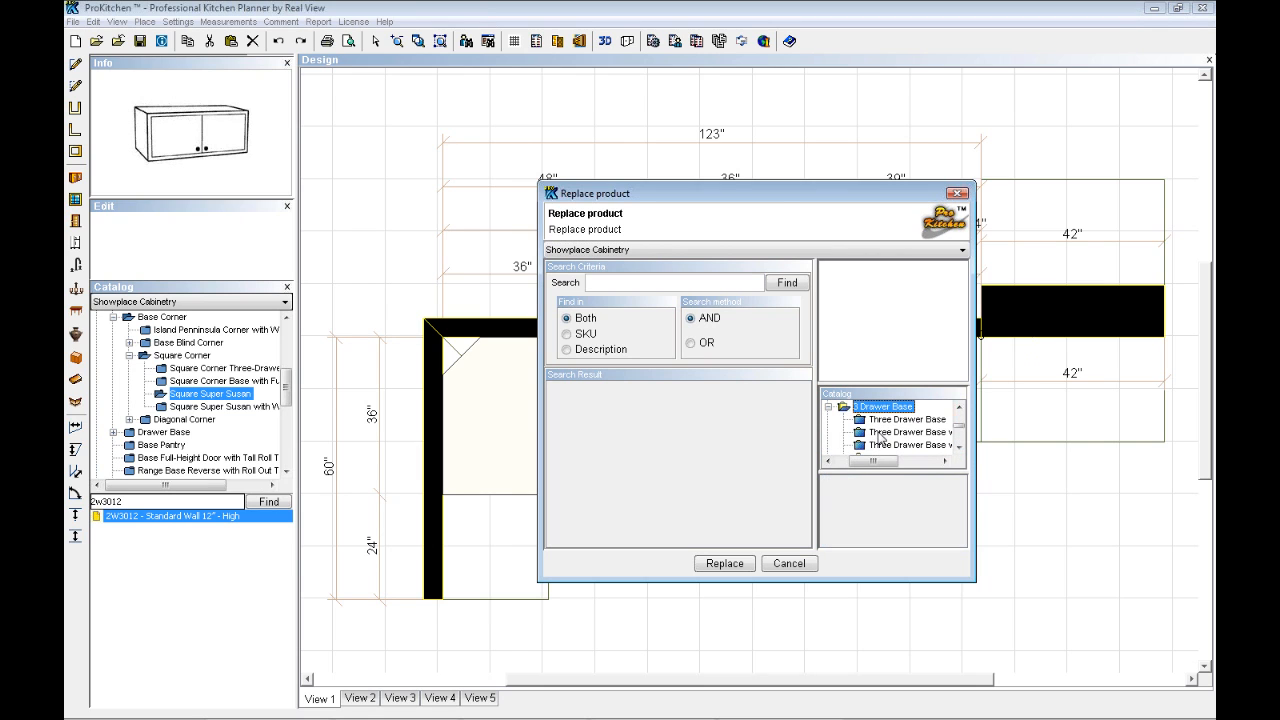
{"action": "left_click", "coordinate": [908, 420]}
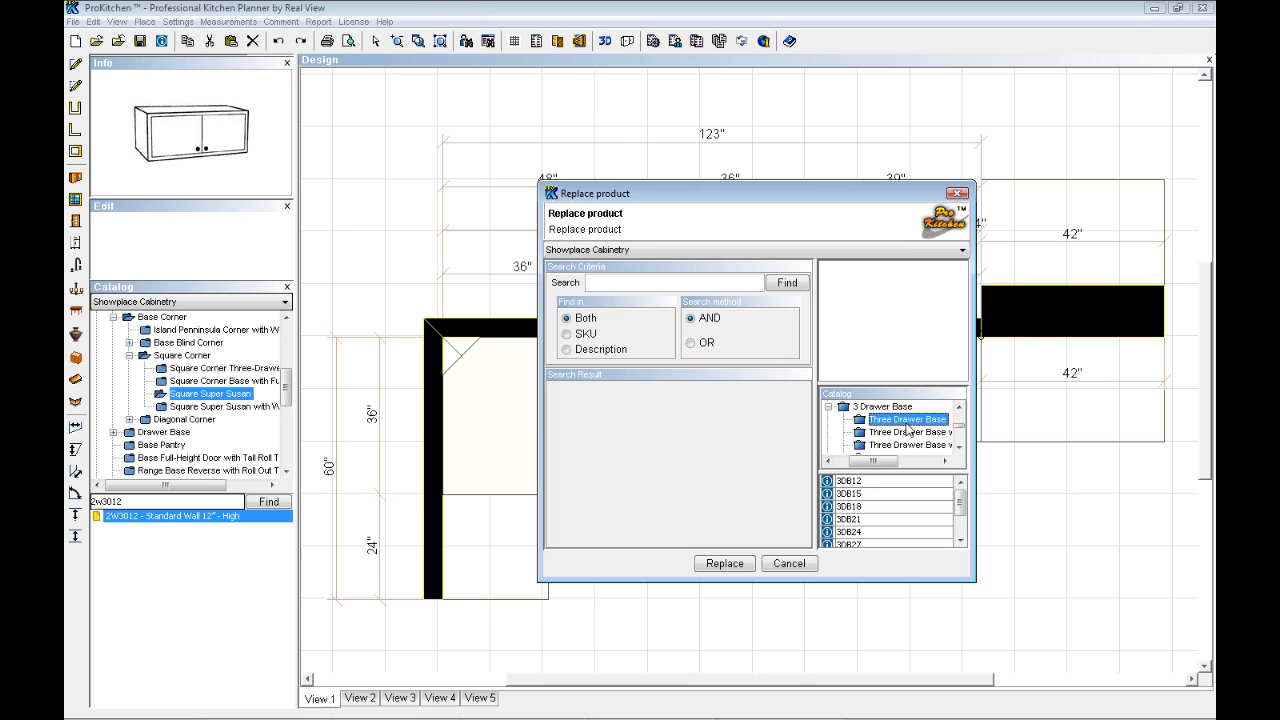
{"action": "double_click", "coordinate": [850, 481]}
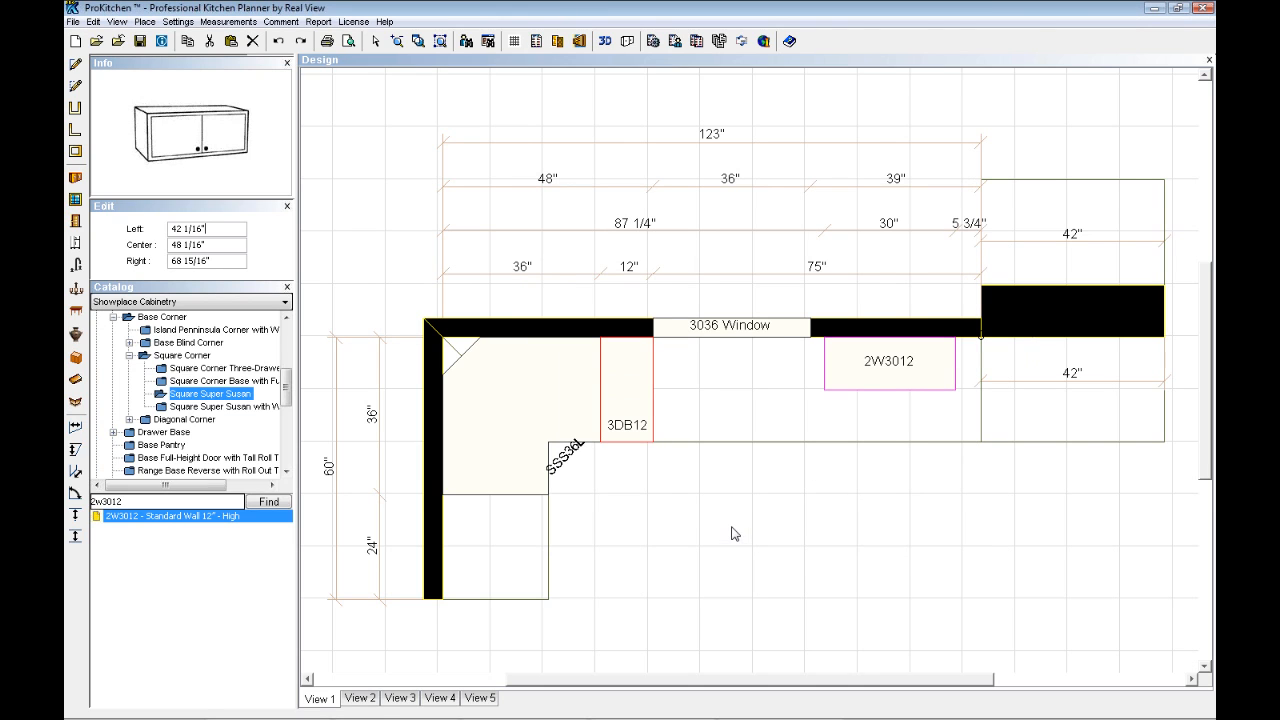
{"action": "left_click", "coordinate": [737, 533]}
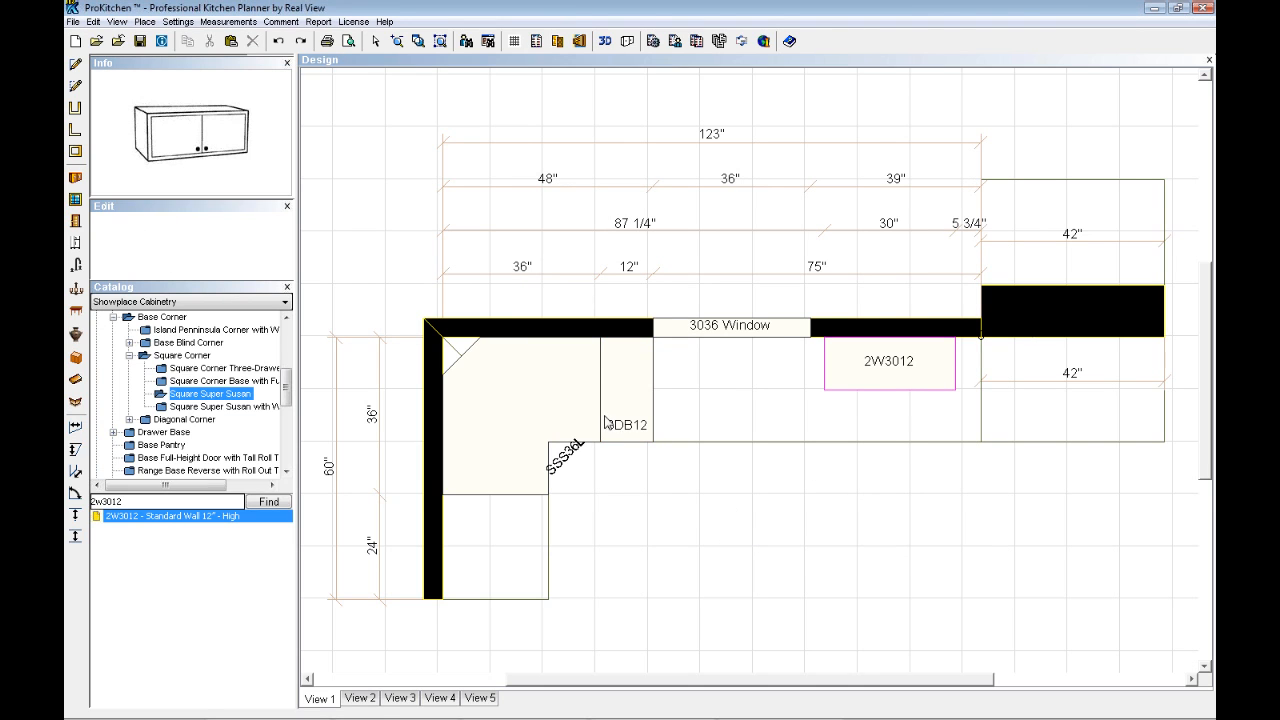
- Review the 3DB12 cabinet's Add To Group and Change Catalog options and open its attributes
{"action": "left_click", "coordinate": [627, 424]}
{"action": "right_click", "coordinate": [627, 424]}
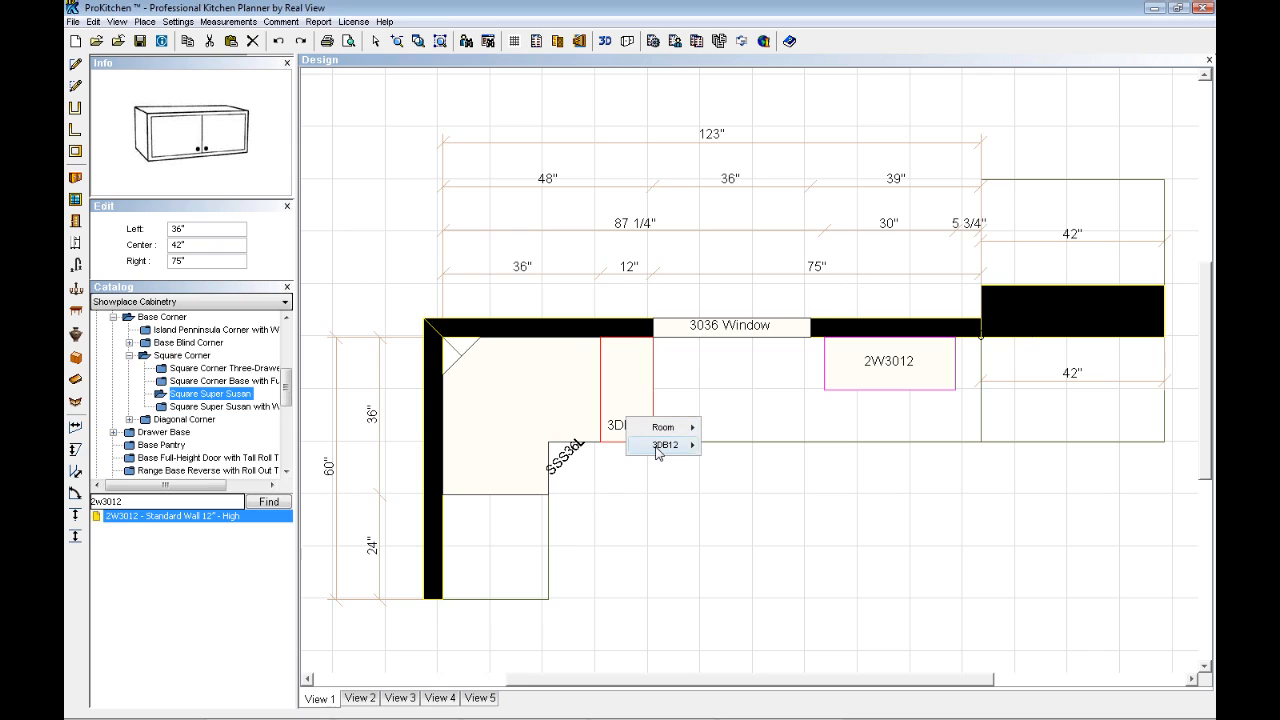
{"action": "mouse_move", "coordinate": [665, 444]}
{"action": "mouse_move", "coordinate": [755, 407]}
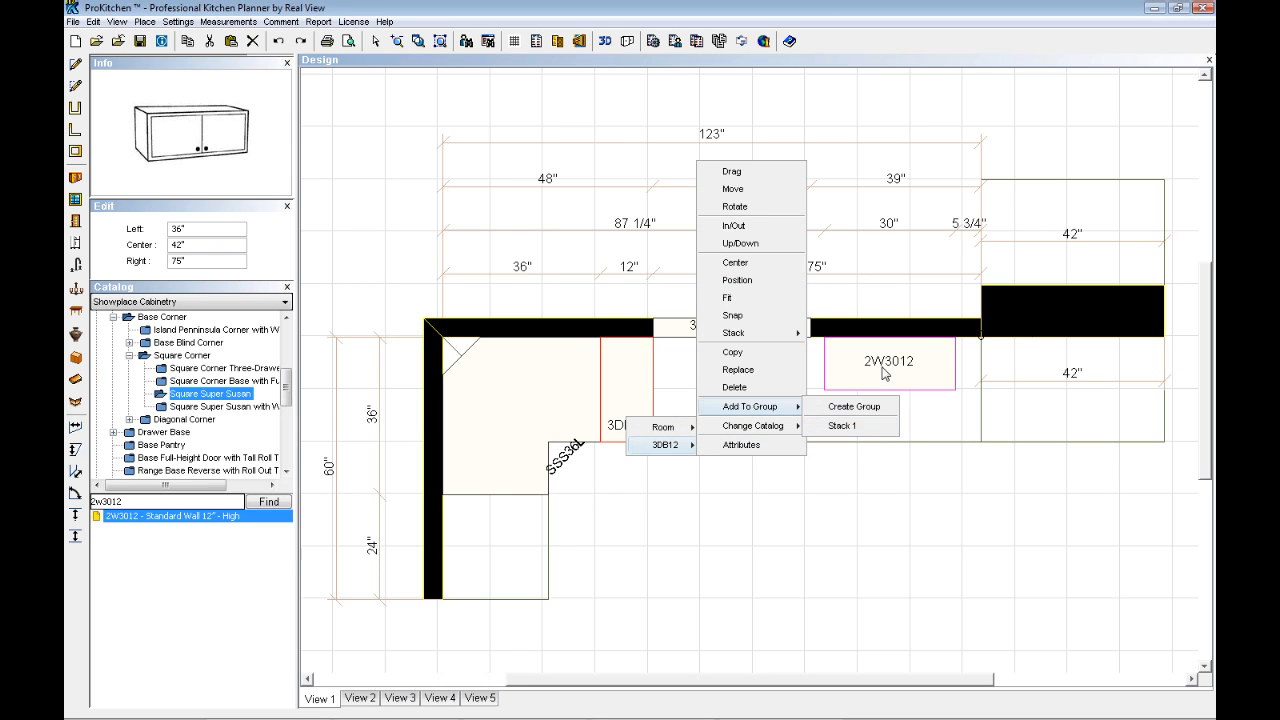
{"action": "mouse_move", "coordinate": [776, 428]}
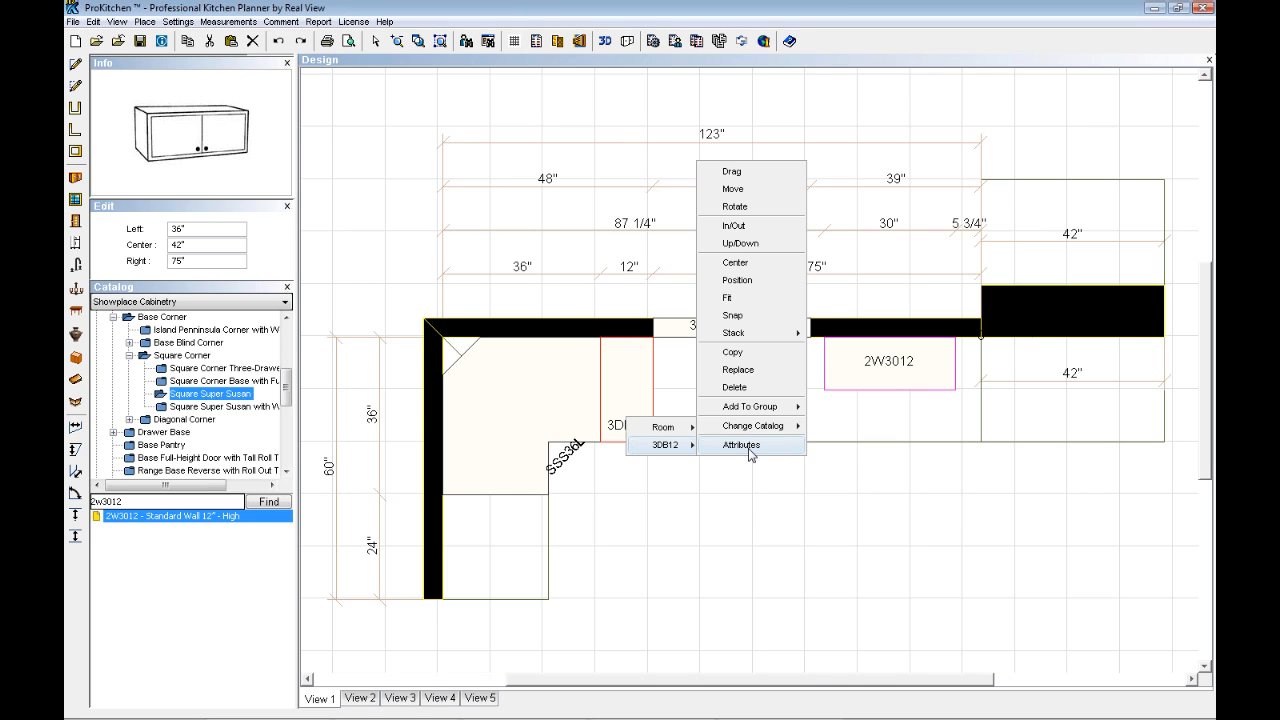
{"action": "left_click", "coordinate": [748, 497]}
{"action": "left_click", "coordinate": [632, 411]}
{"action": "double_click", "coordinate": [632, 418]}
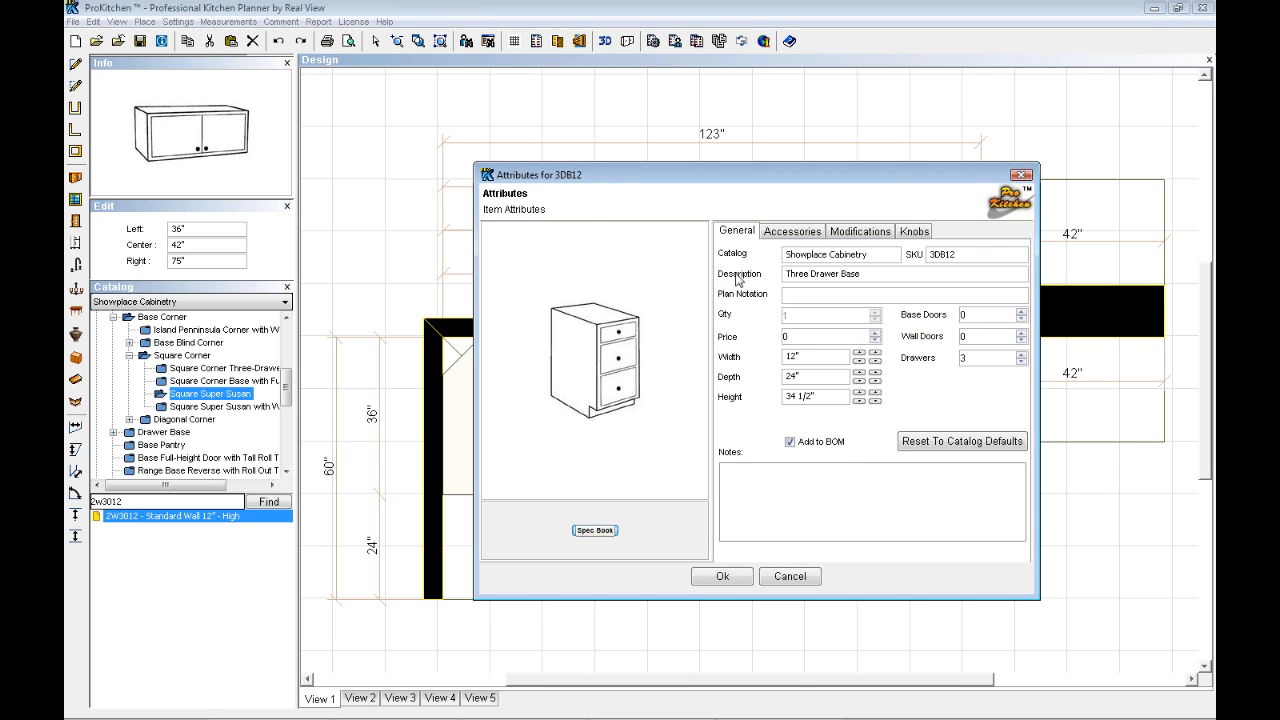